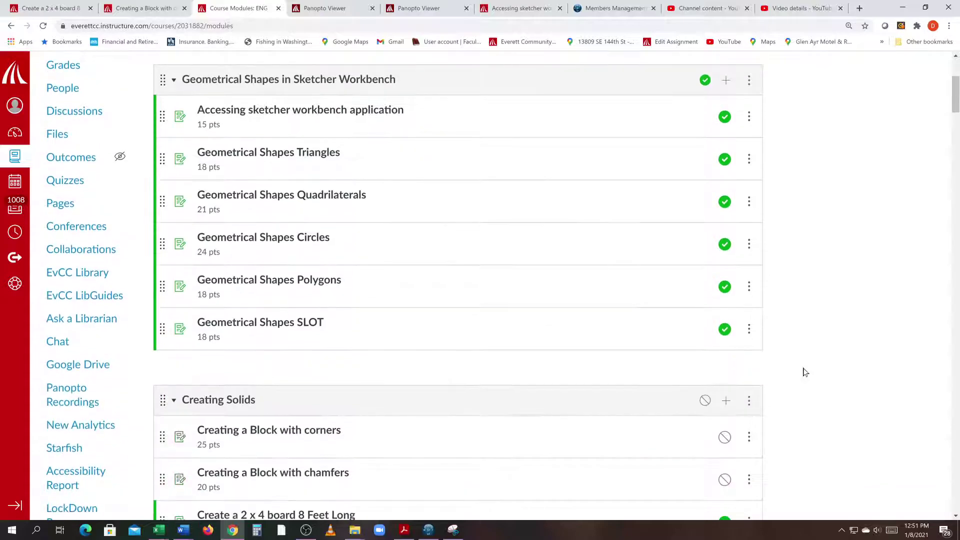
Open the "Creating a Block with corners" assignment and read through its task, specifications and lessons learned.
scroll(450, 340, up, 2)
scroll(450, 340, up, 1)
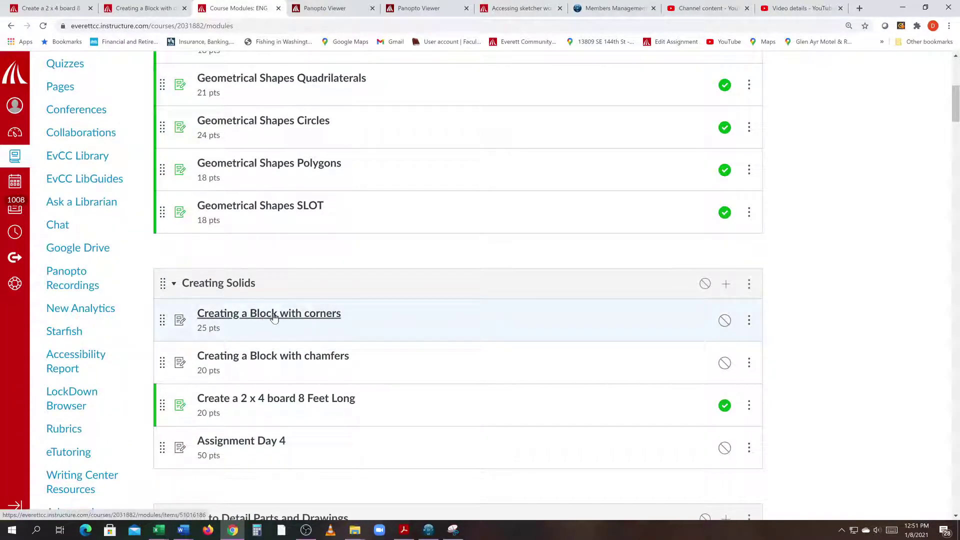
click(274, 318)
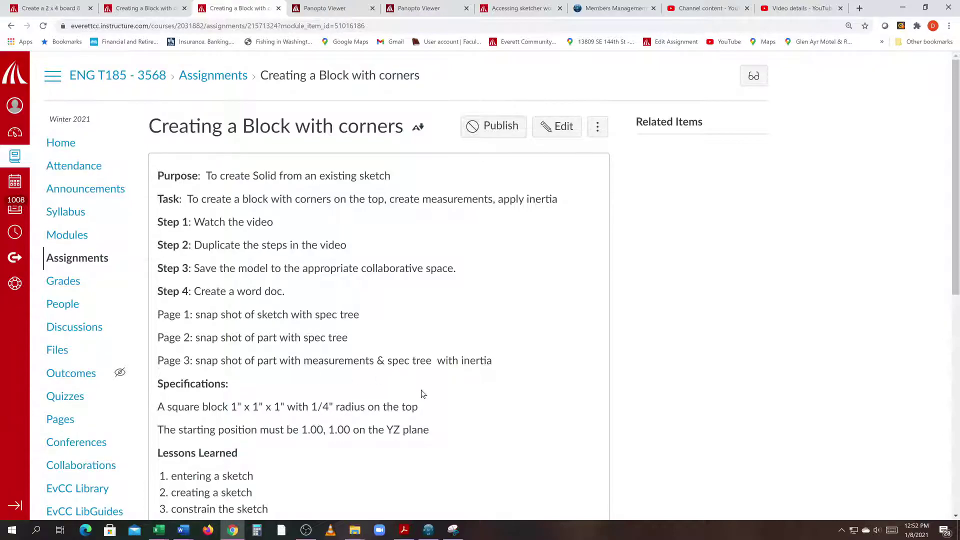
scroll(422, 392, down, 2)
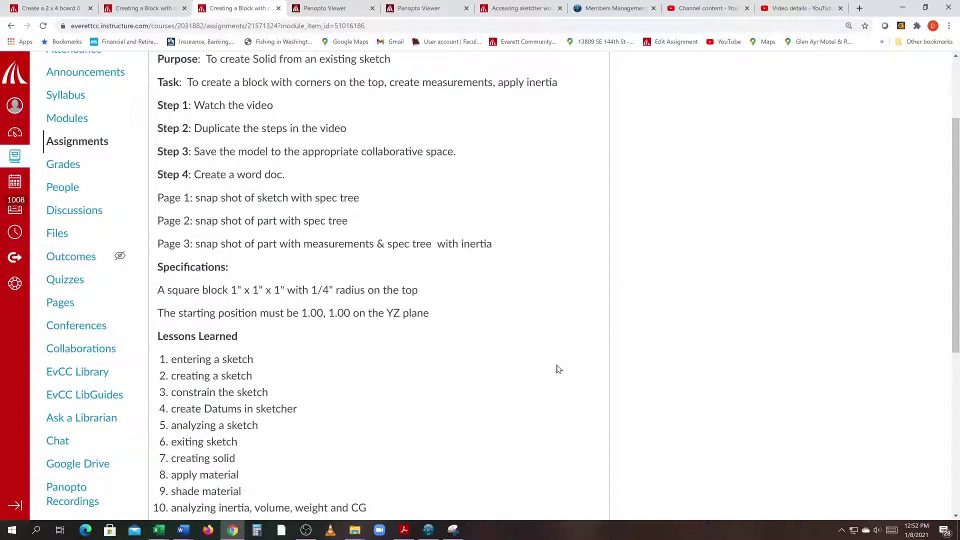
scroll(480, 355, down, 2)
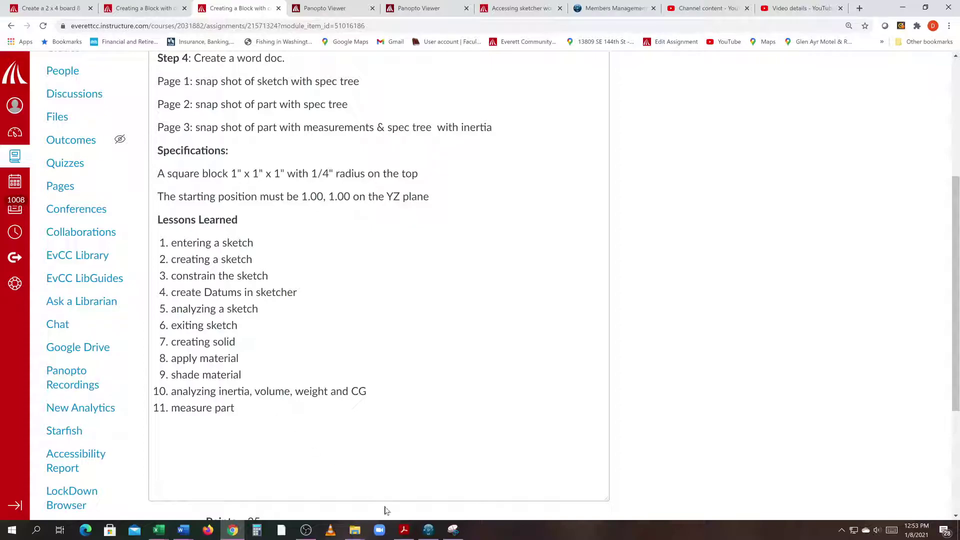
Switch to 3DEXPERIENCE and create a new 3D part in the Part Design app.
click(429, 530)
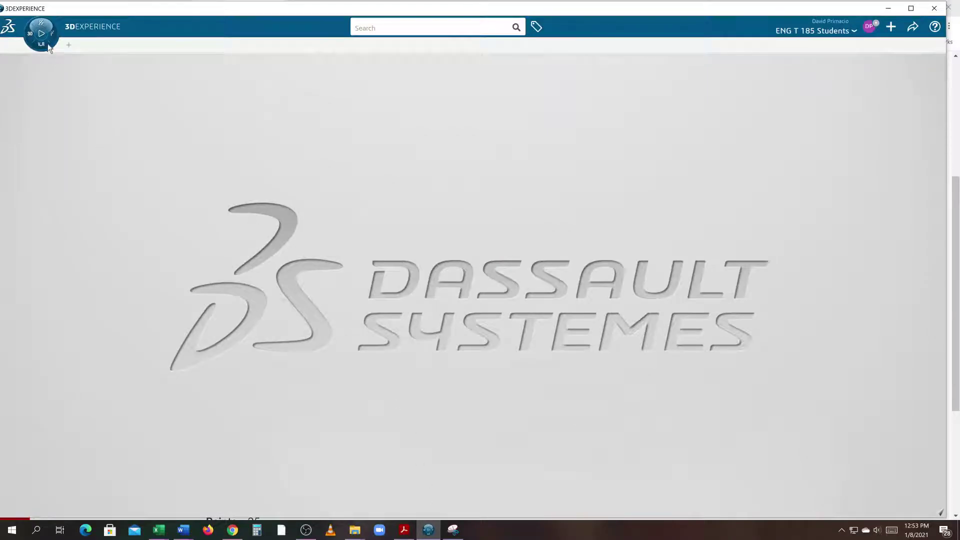
click(31, 36)
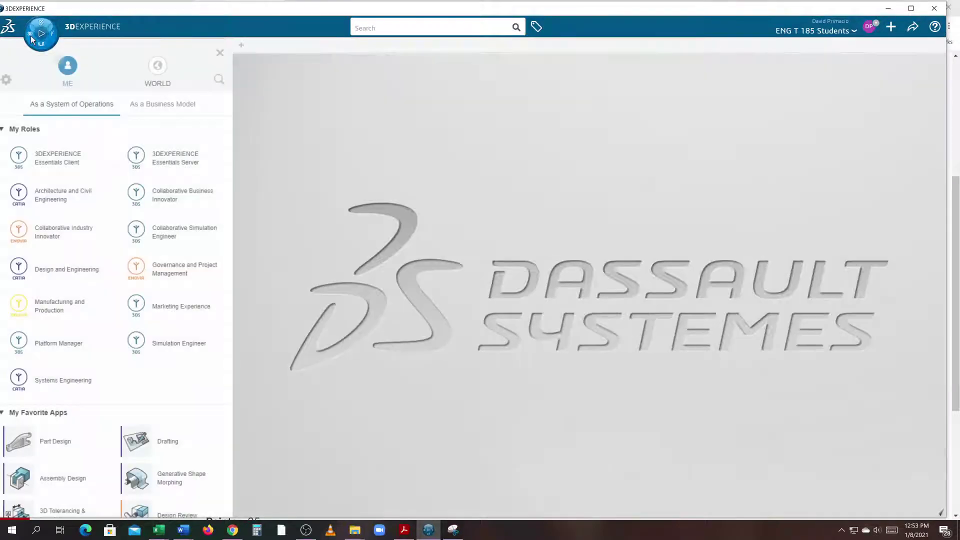
click(54, 440)
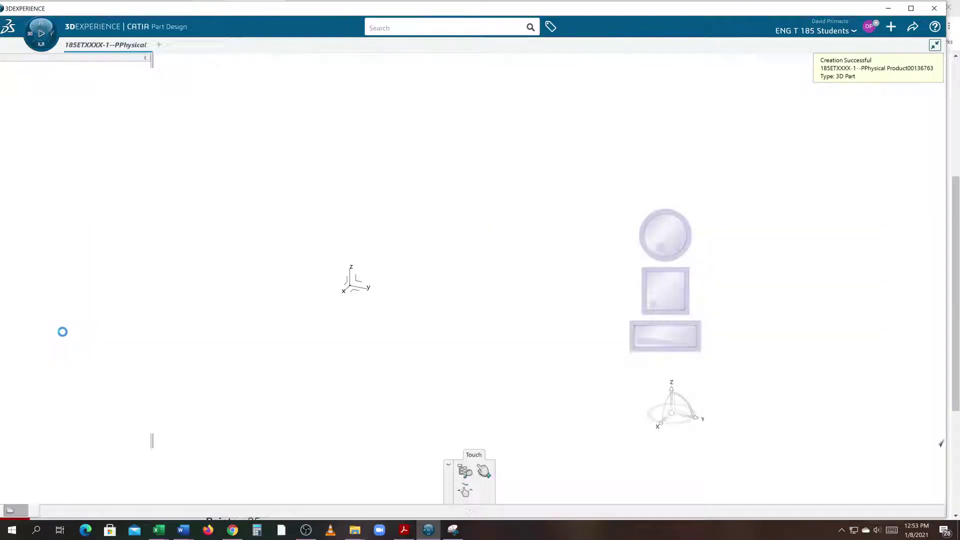
Define PartBody as the in-work object.
right_click(55, 209)
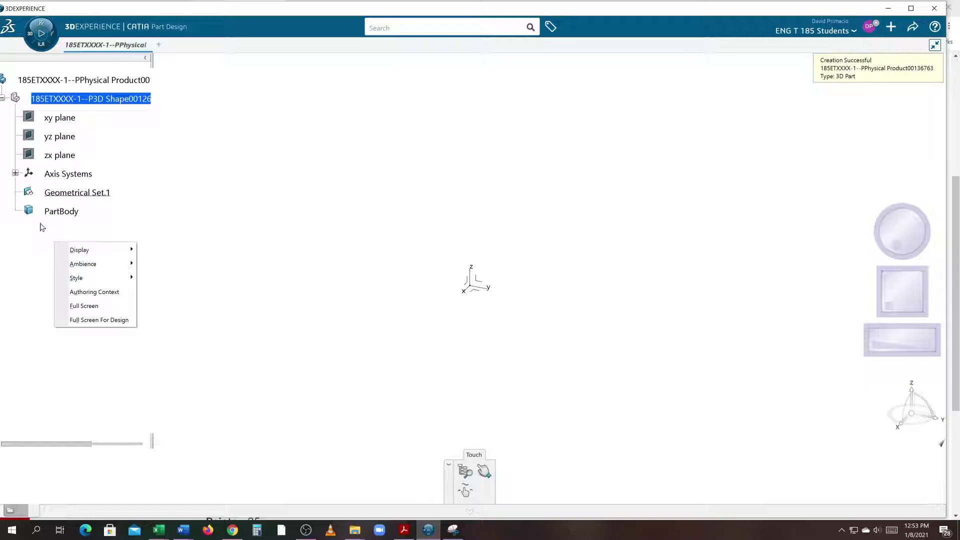
click(42, 213)
right_click(57, 216)
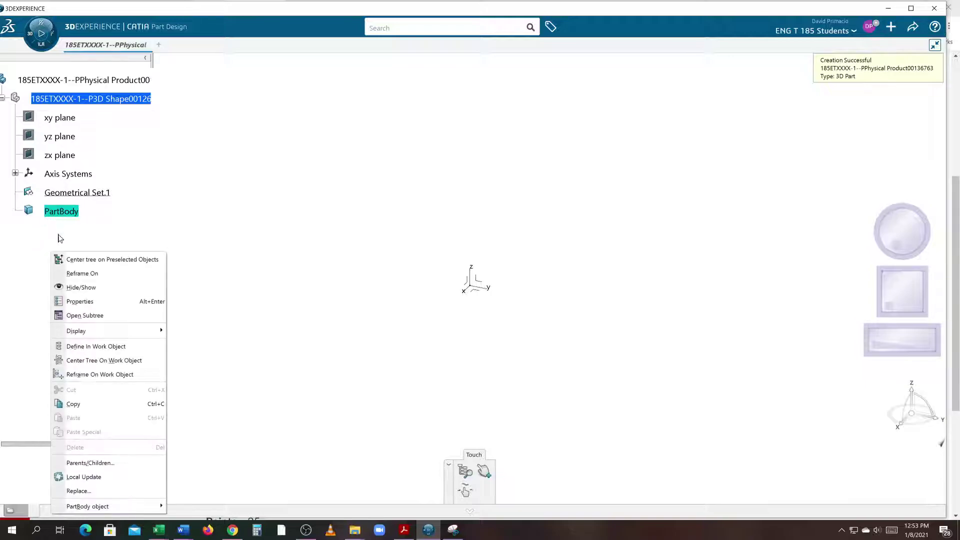
click(71, 346)
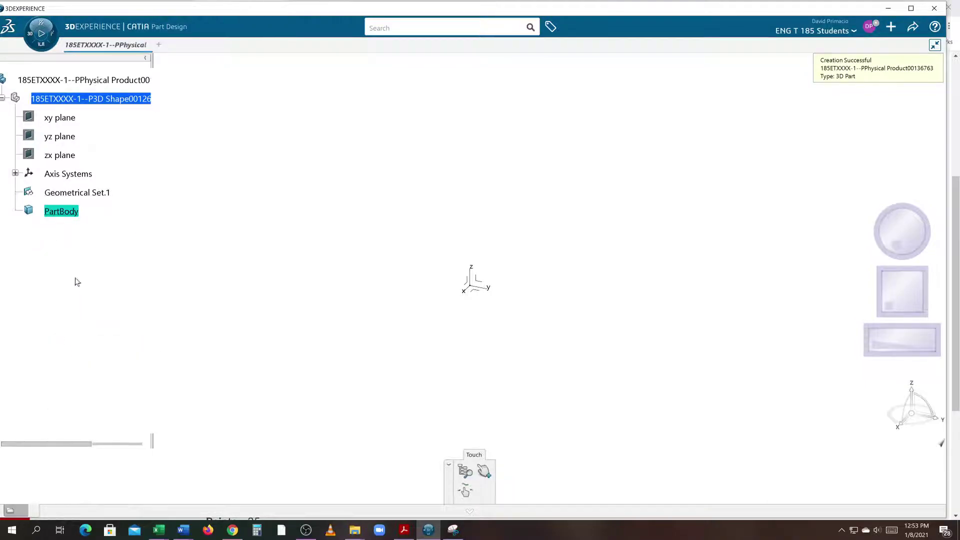
Start a sketch on the yz plane and draw a 1 in square with opposite corners at 1, 1 in and 2, 2 in.
click(475, 280)
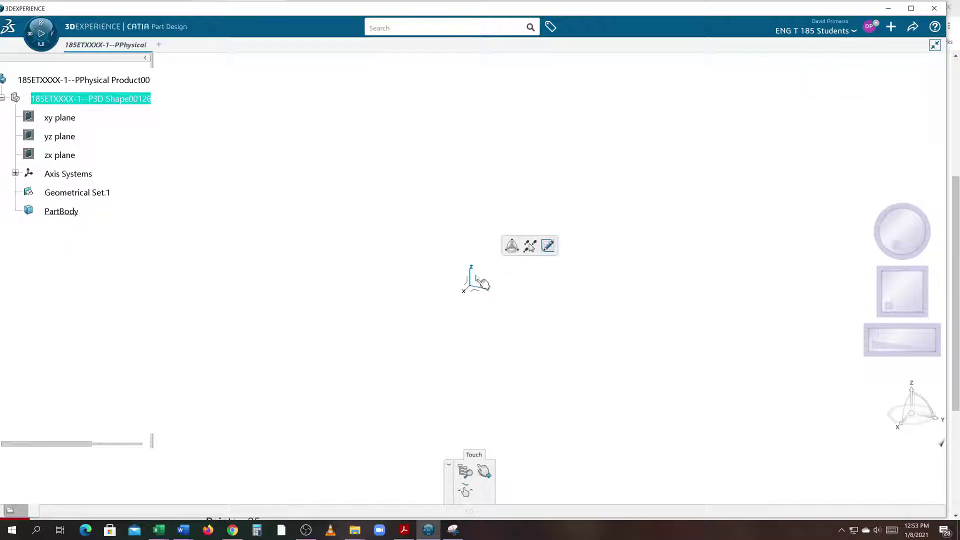
click(549, 245)
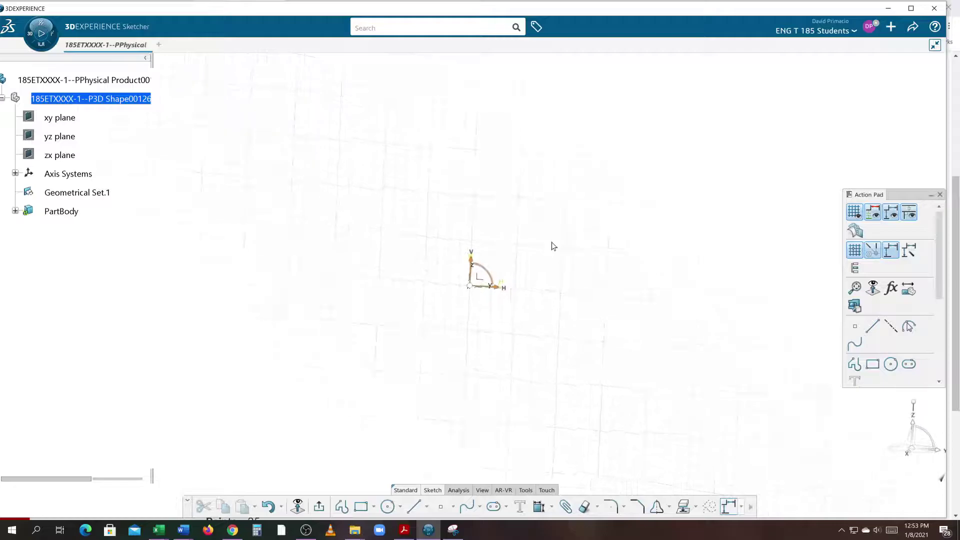
mouse_move(579, 232)
middle_down()
mouse_move(409, 342)
mouse_move(523, 283)
mouse_move(524, 251)
mouse_move(485, 338)
mouse_move(456, 350)
middle_up()
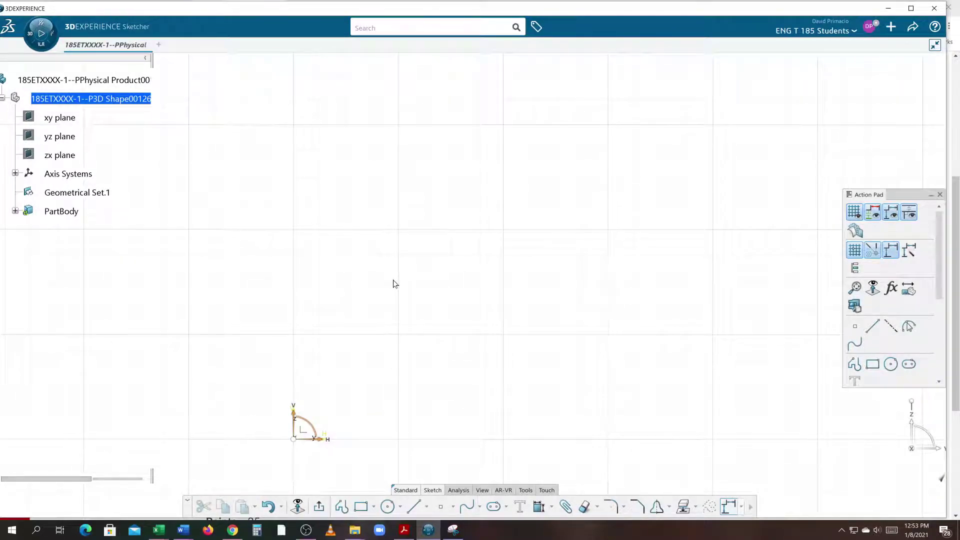
click(362, 508)
click(398, 334)
click(450, 282)
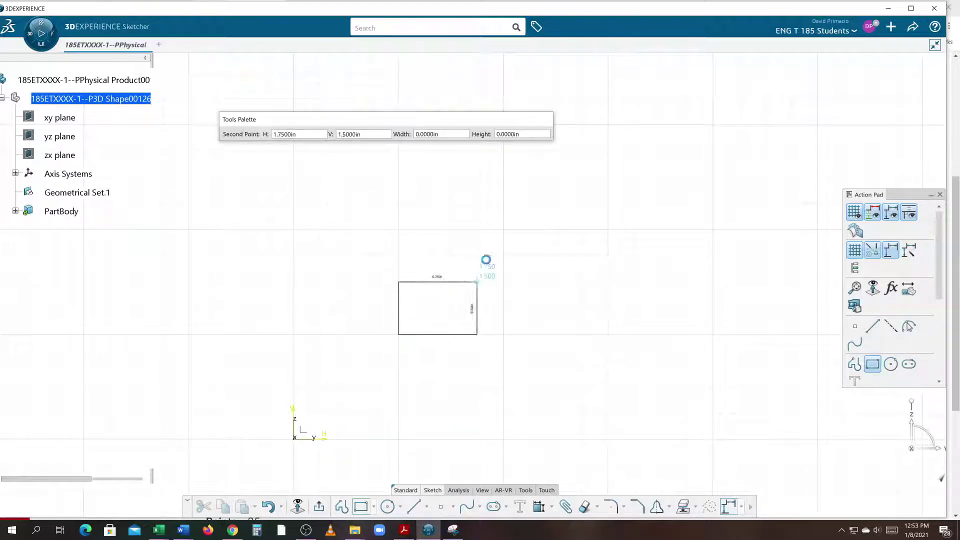
click(503, 230)
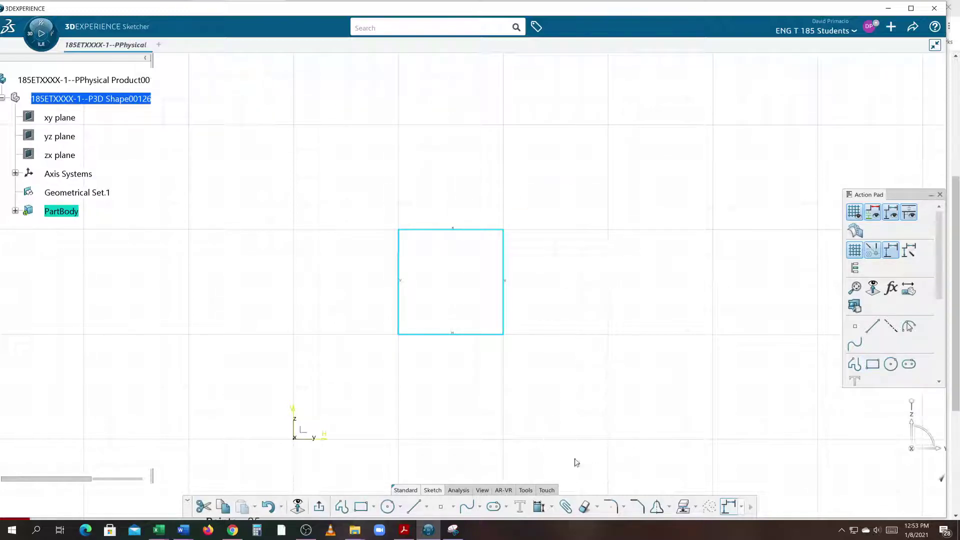
Round the square's upper-right corner with a 0.25 in radius.
click(610, 507)
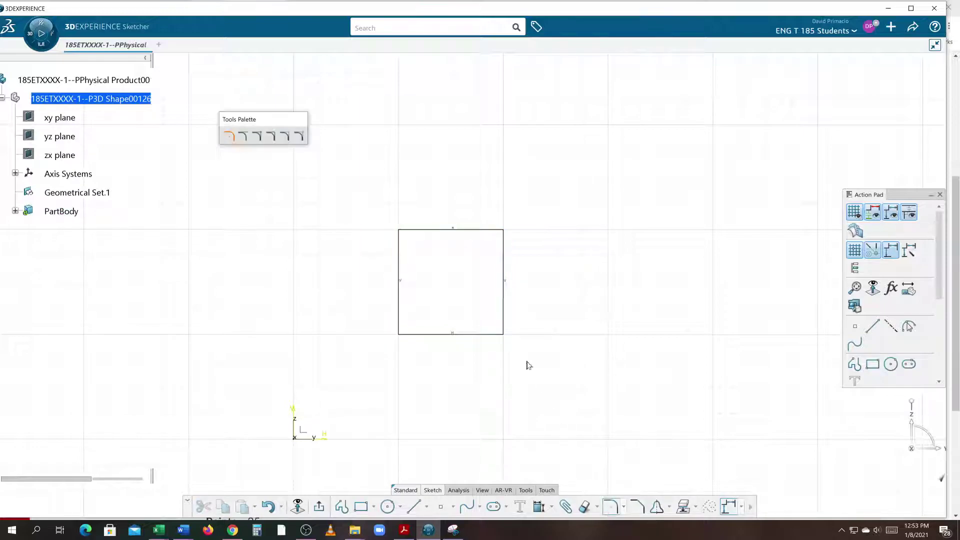
click(475, 231)
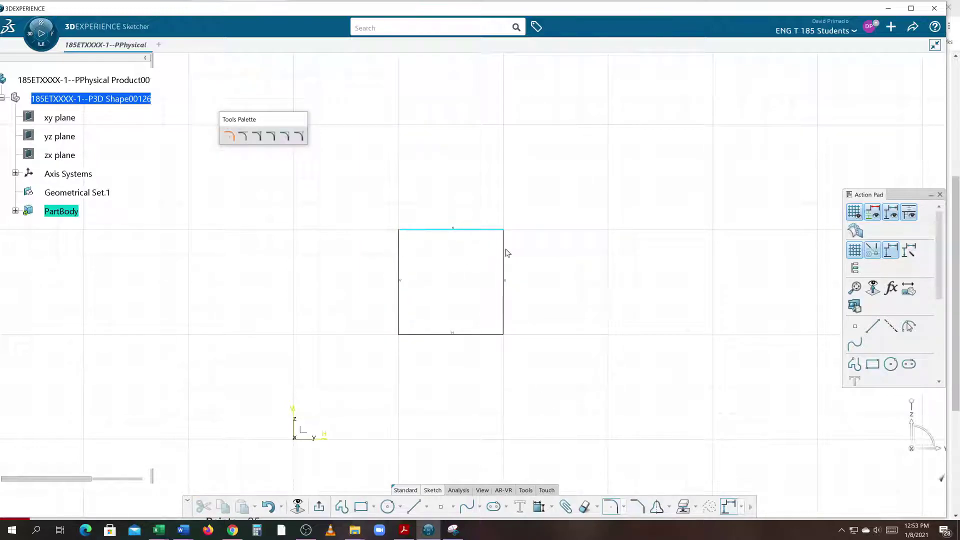
click(504, 253)
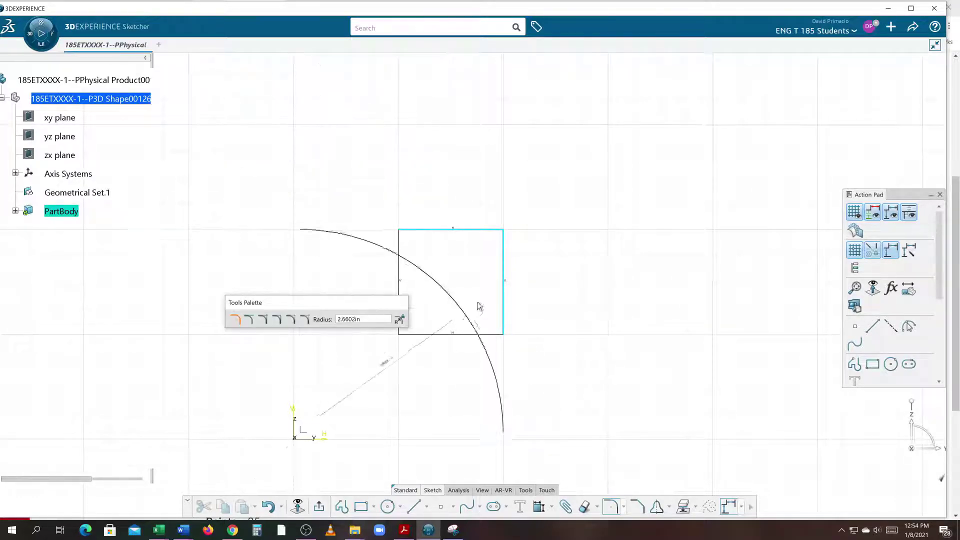
key(Tab)
text(2)
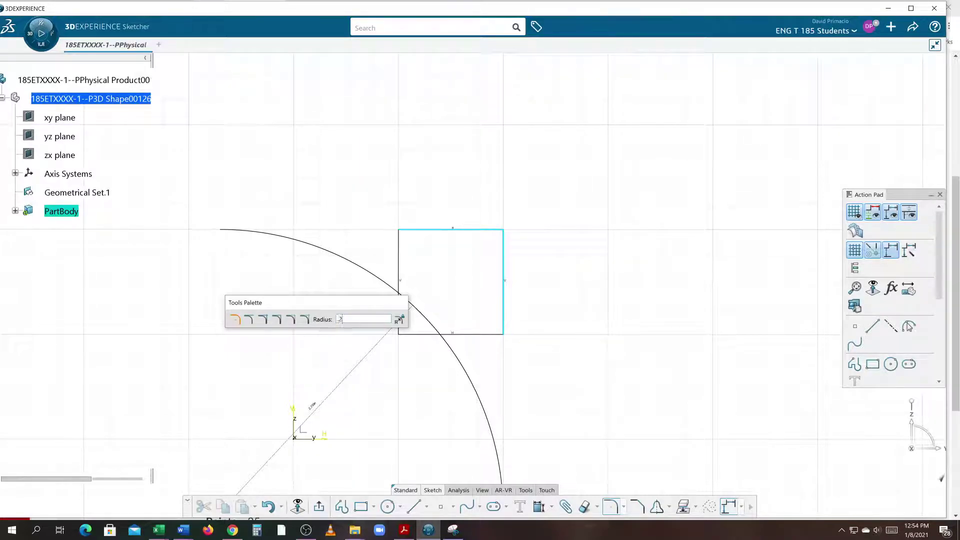
text(5)
key(Return)
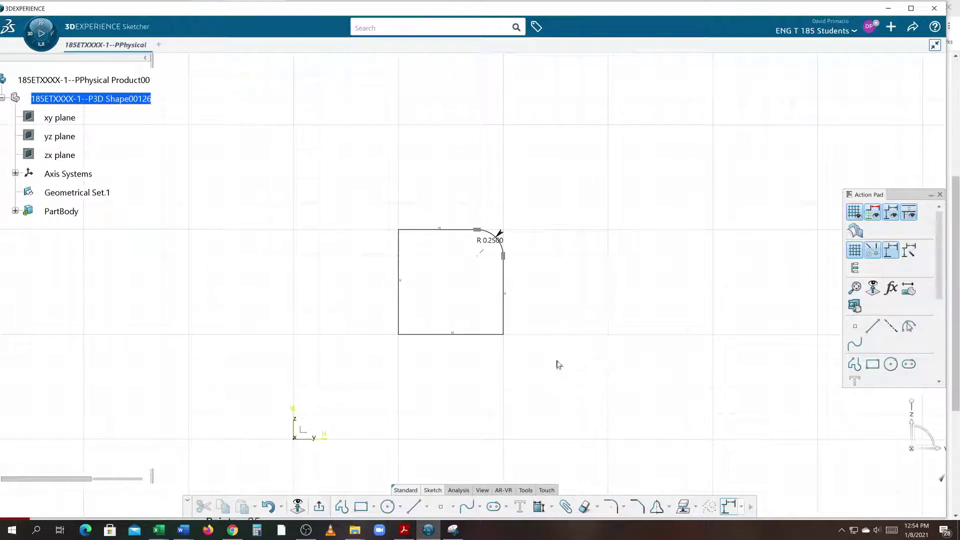
Round the square's upper-left corner and set its radius to 0.25 in.
click(612, 506)
click(428, 233)
click(399, 250)
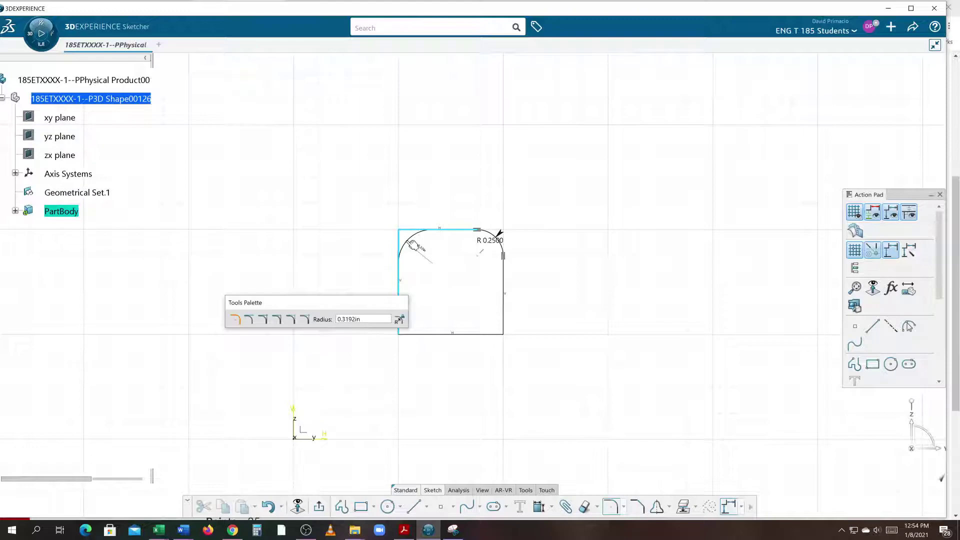
click(414, 247)
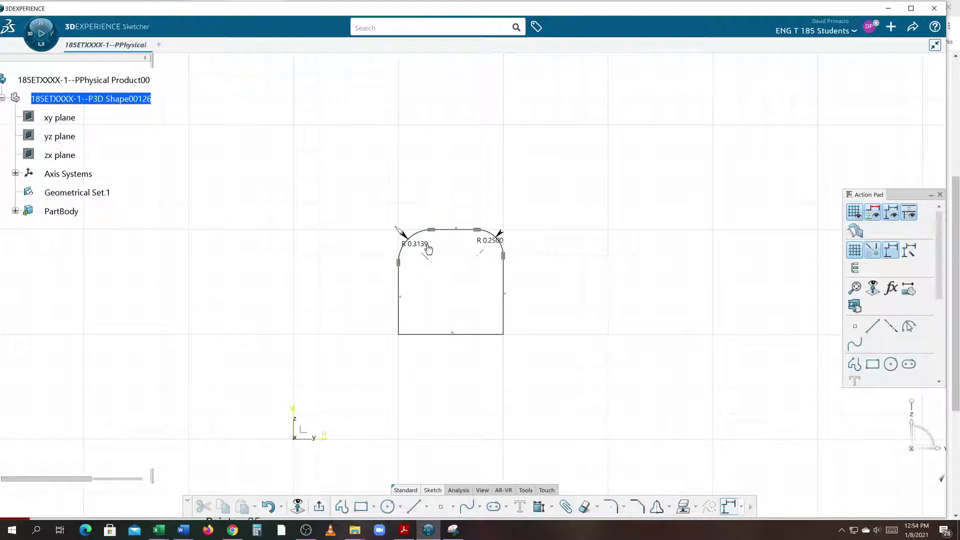
click(430, 246)
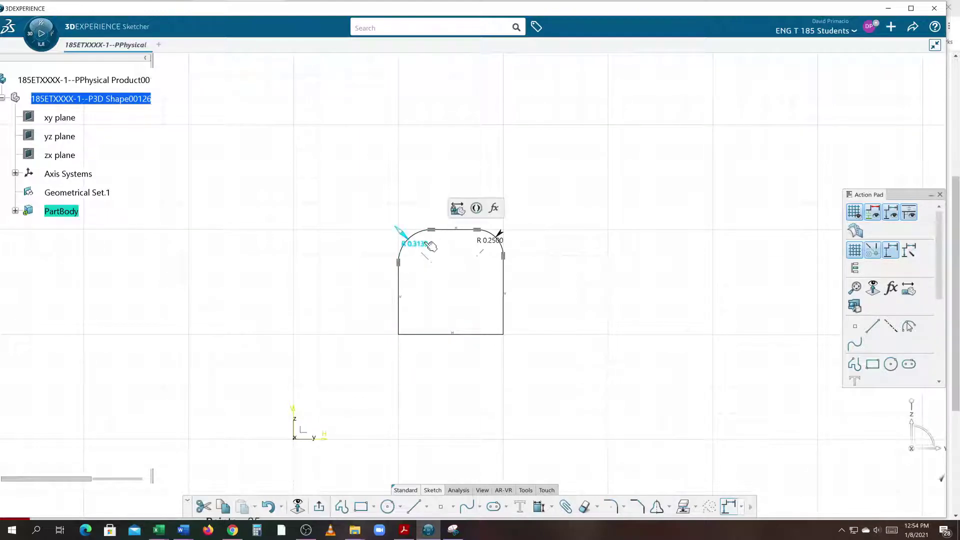
double_click(431, 246)
key(BackSpace)
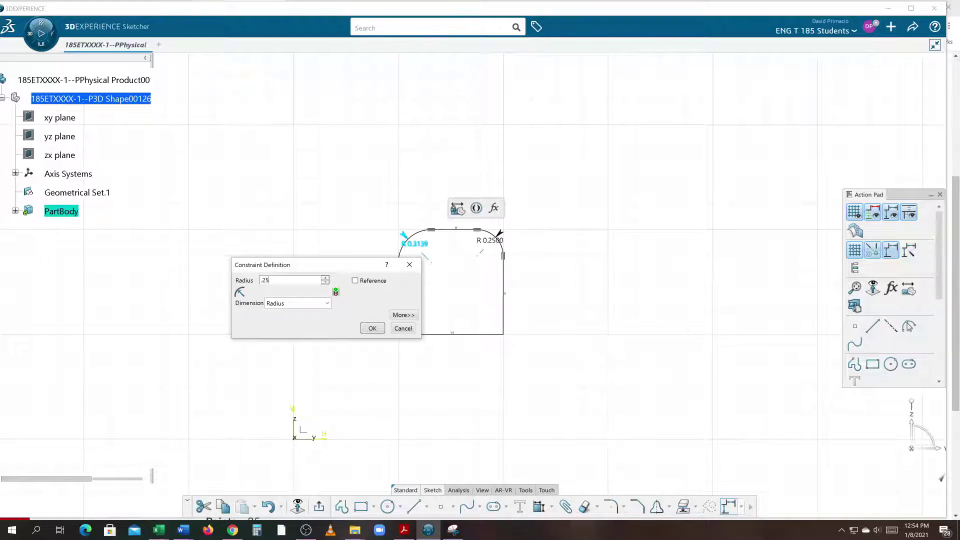
key(Return)
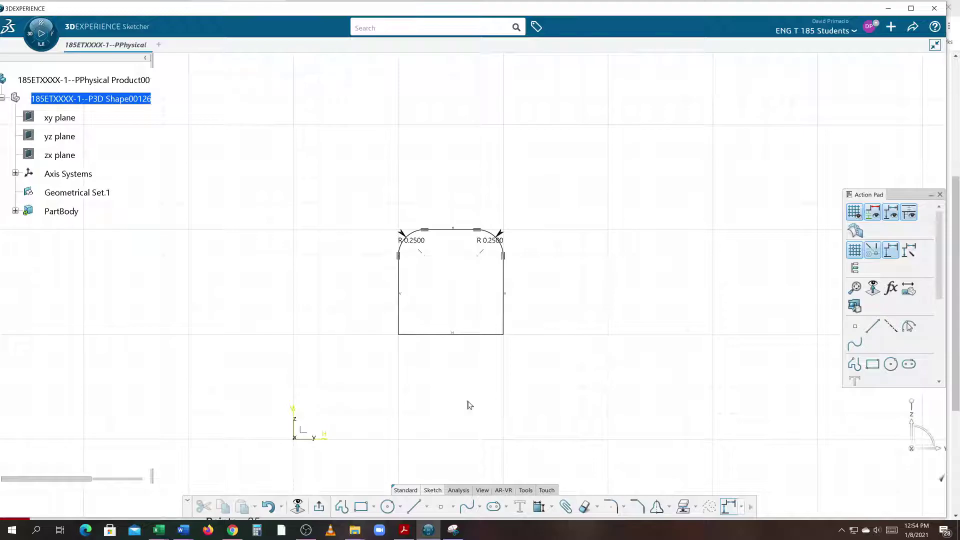
Check the assignment page again and dimension the profile's overall height between its bottom and top edges, placed beside the left edge.
mouse_move(208, 531)
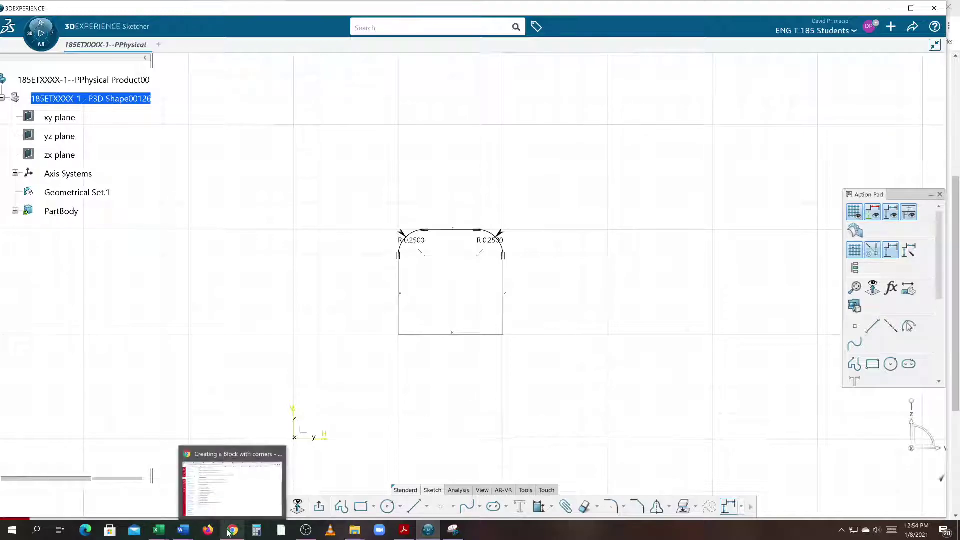
click(251, 487)
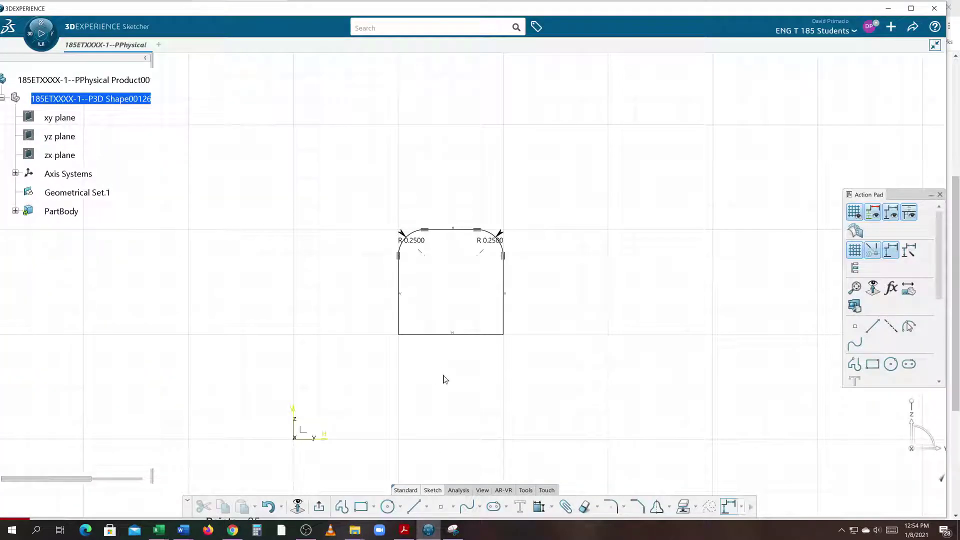
click(538, 510)
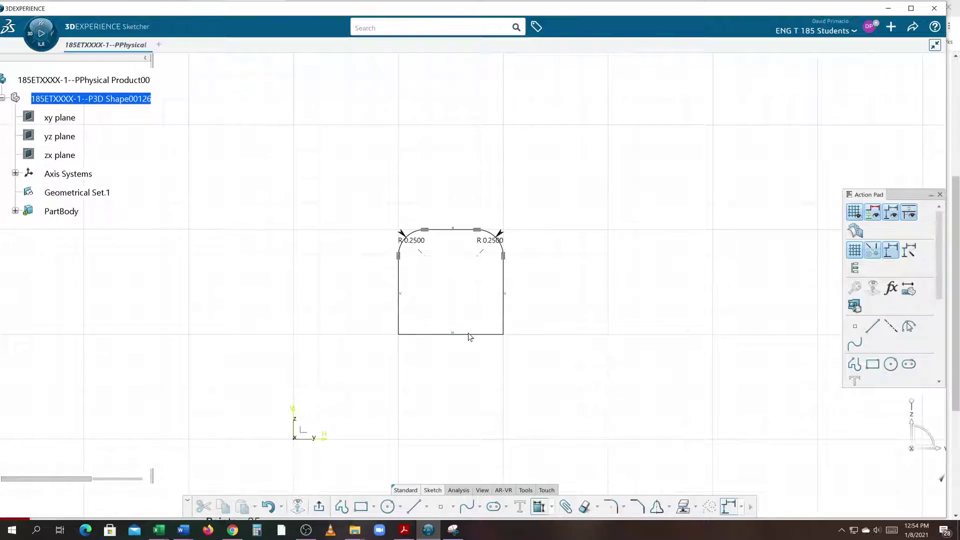
click(472, 335)
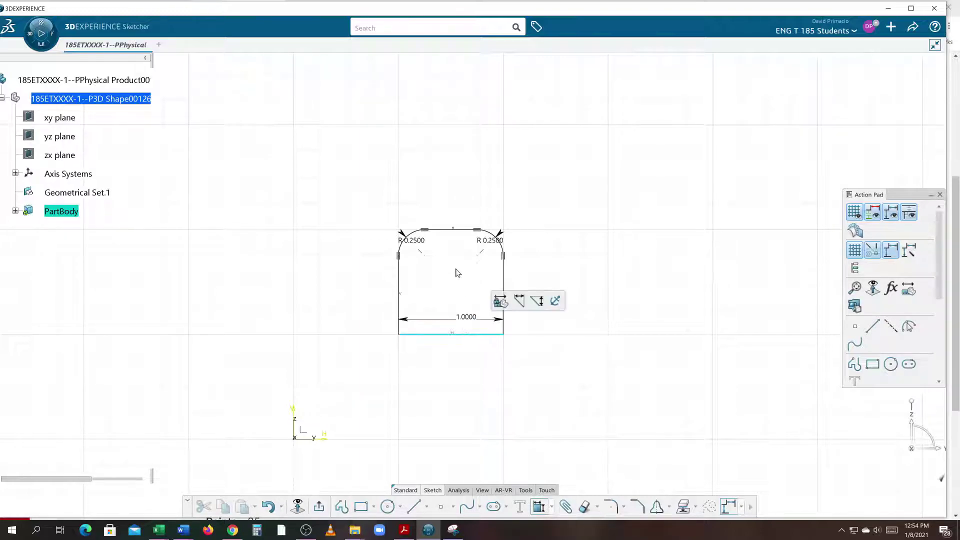
click(447, 231)
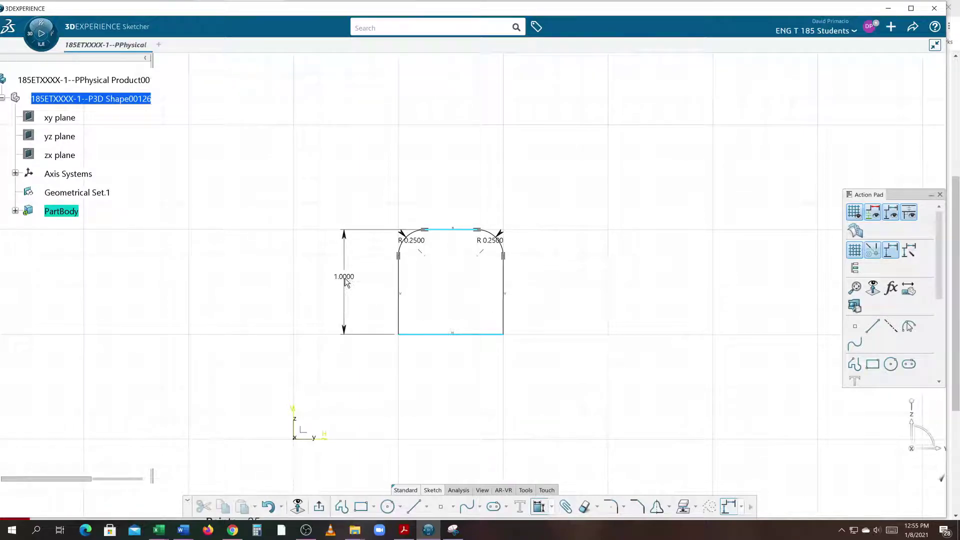
click(345, 291)
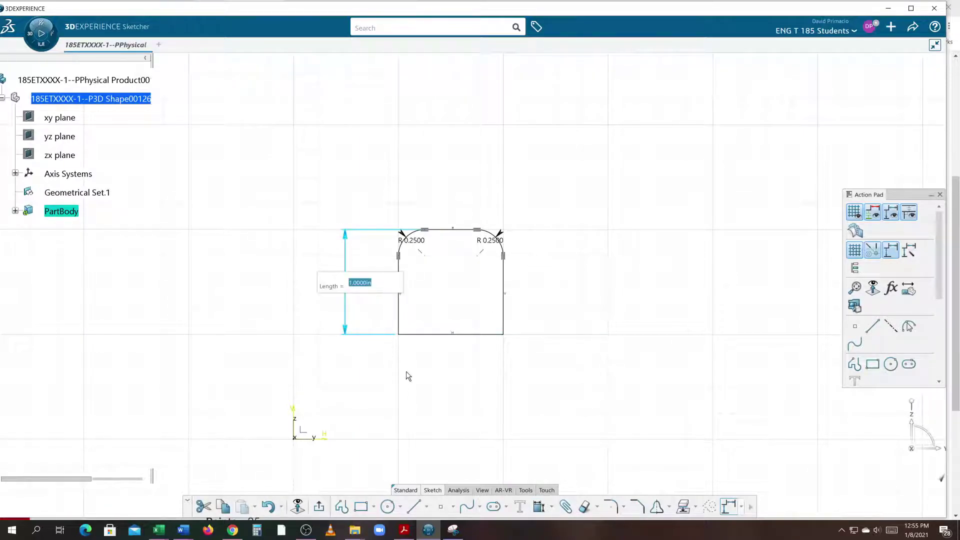
key(Return)
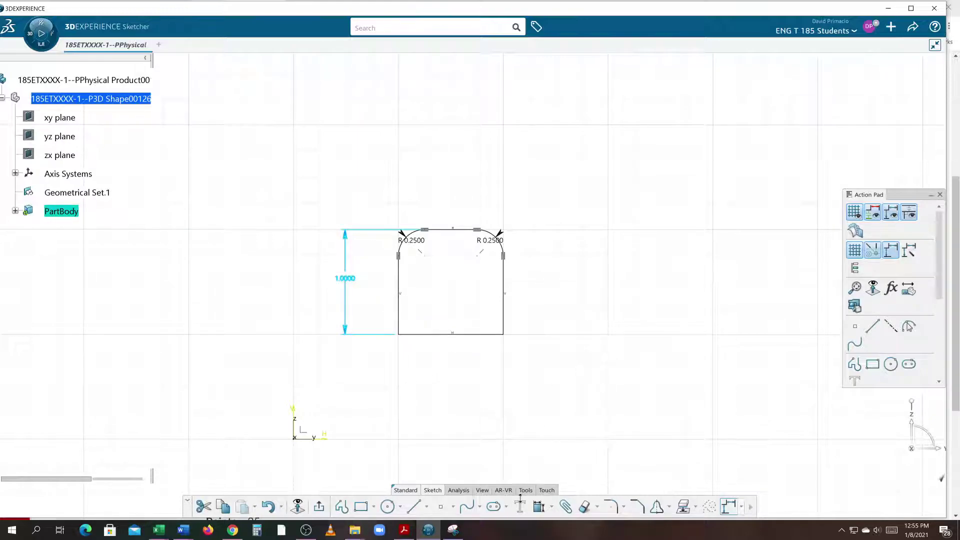
Dimension the profile's overall width between its left and right vertical edges, placed below the bottom edge.
click(537, 508)
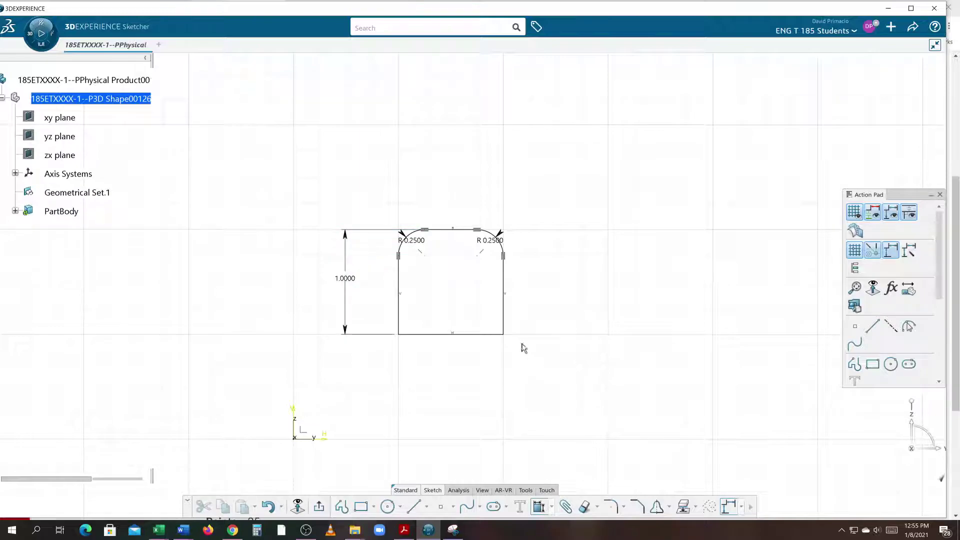
click(504, 314)
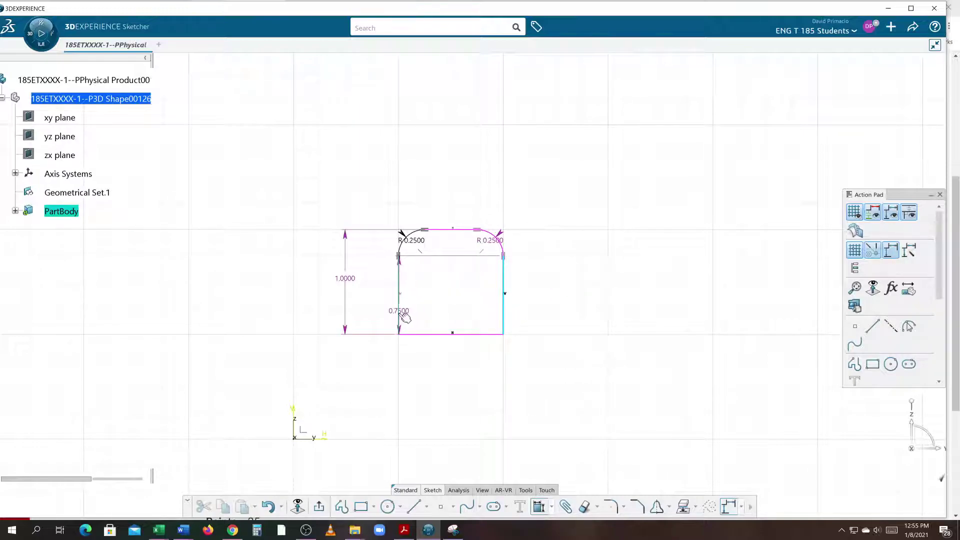
click(400, 314)
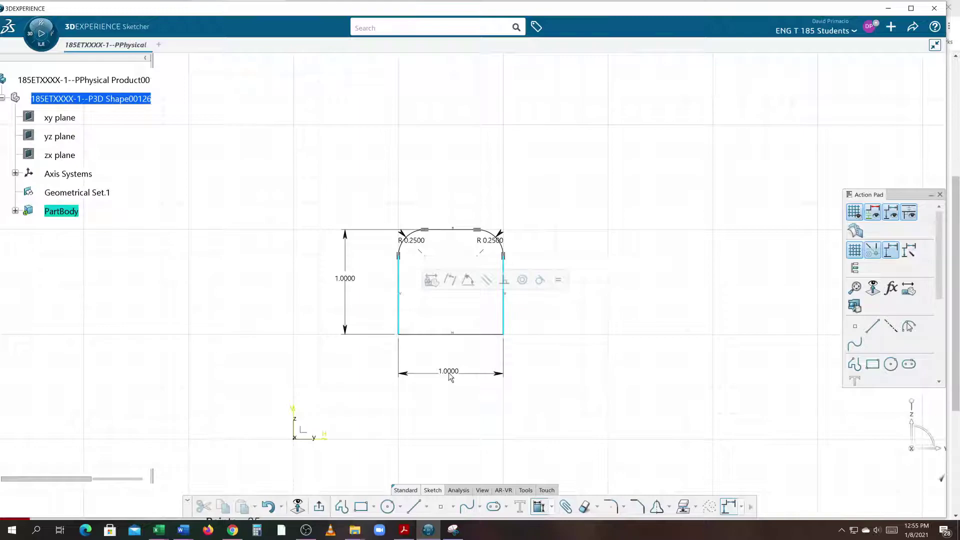
click(450, 376)
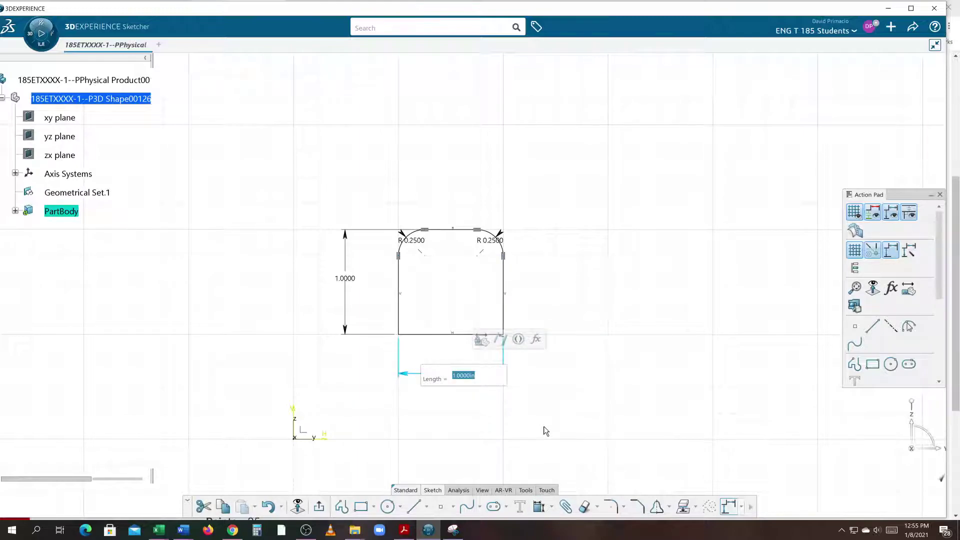
key(Return)
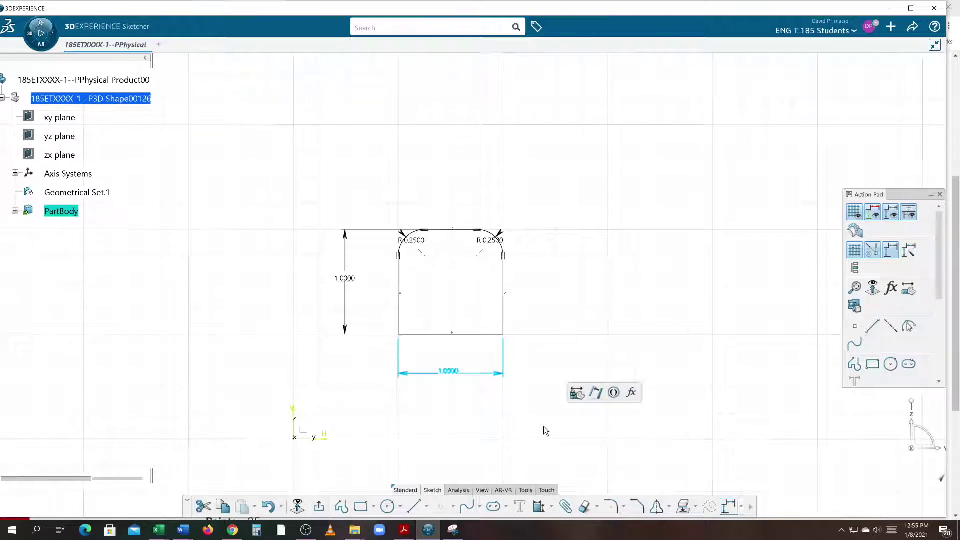
click(541, 428)
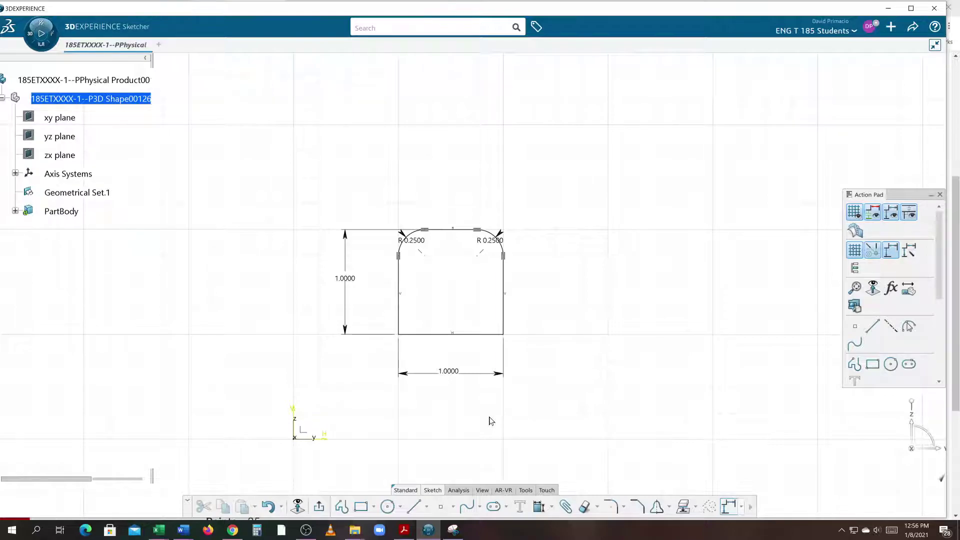
Run the sketch solving status analysis on the profile and close its report.
click(460, 491)
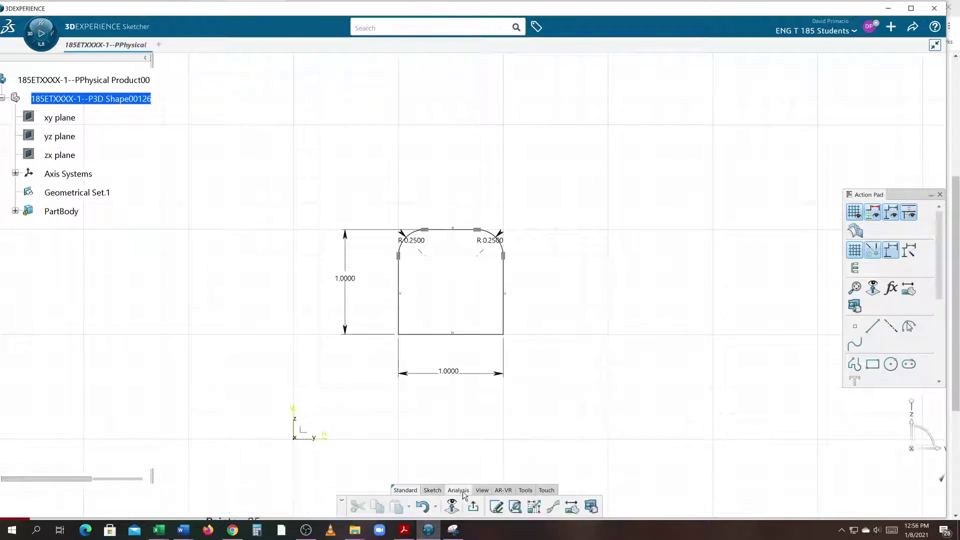
click(496, 507)
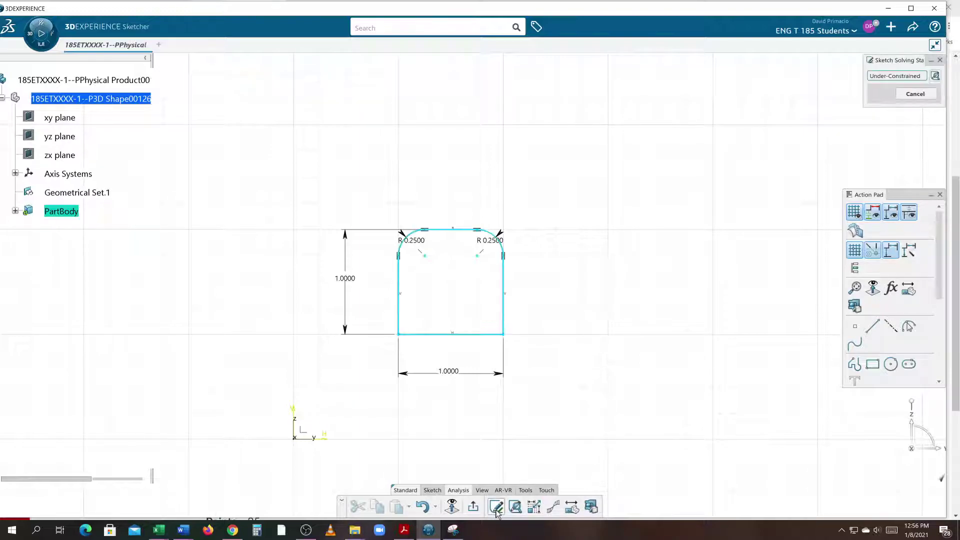
drag(898, 61, 620, 189)
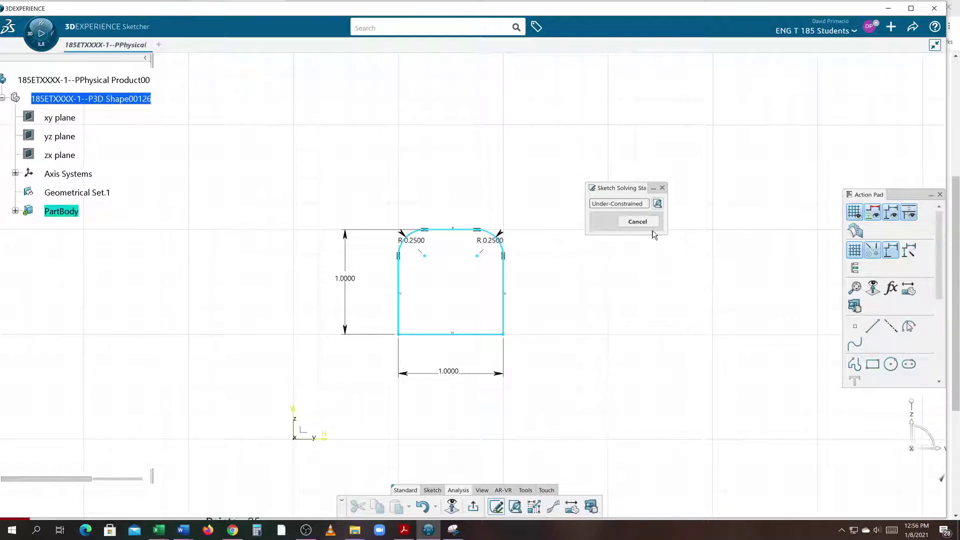
click(648, 221)
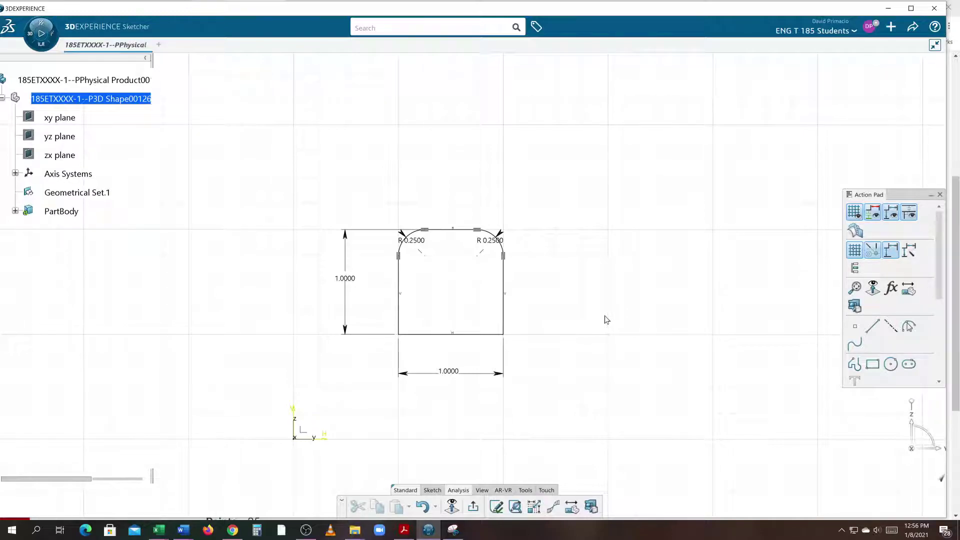
Try a width of 2 in for the profile and undo the change.
click(449, 376)
double_click(449, 376)
text(2)
key(Return)
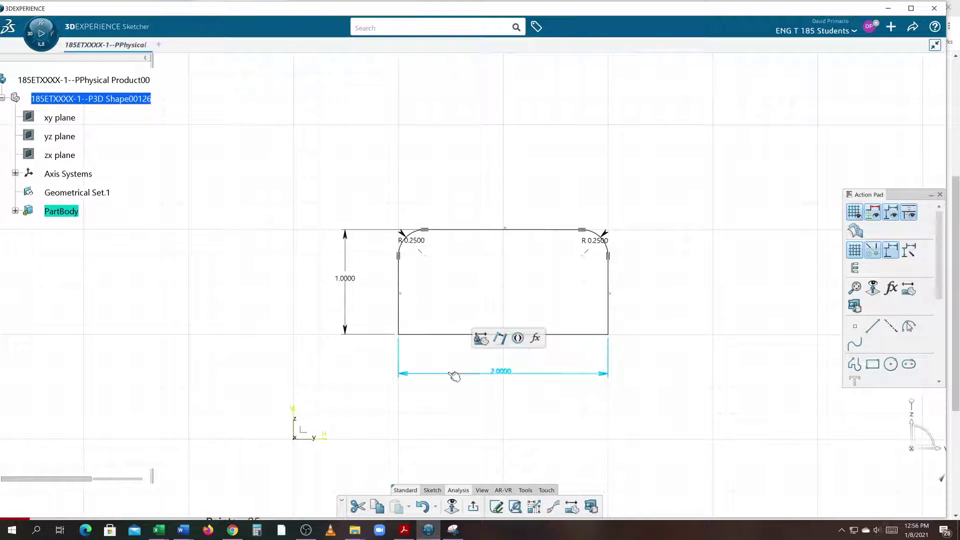
key(ctrl+z)
Try a height of 2 in for the profile and undo the change.
double_click(342, 281)
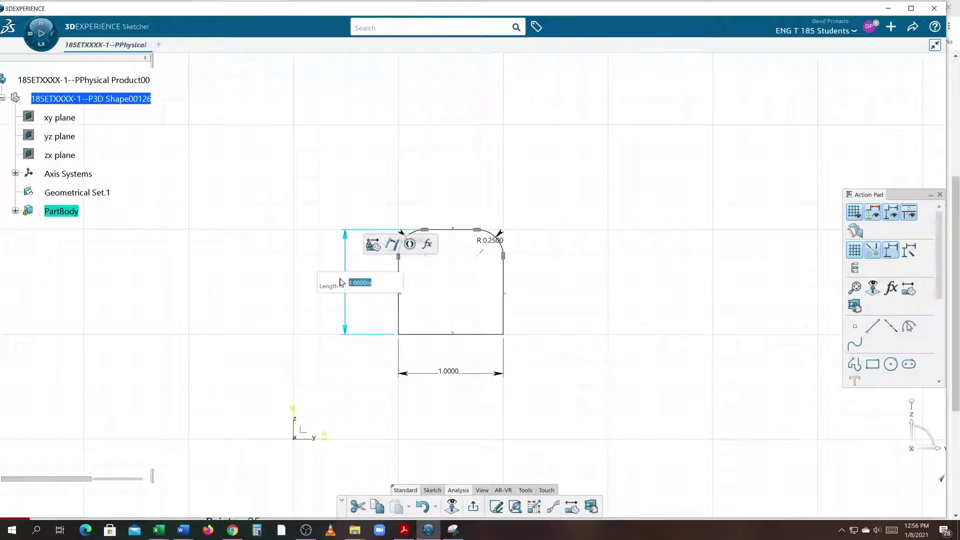
text(2)
key(Return)
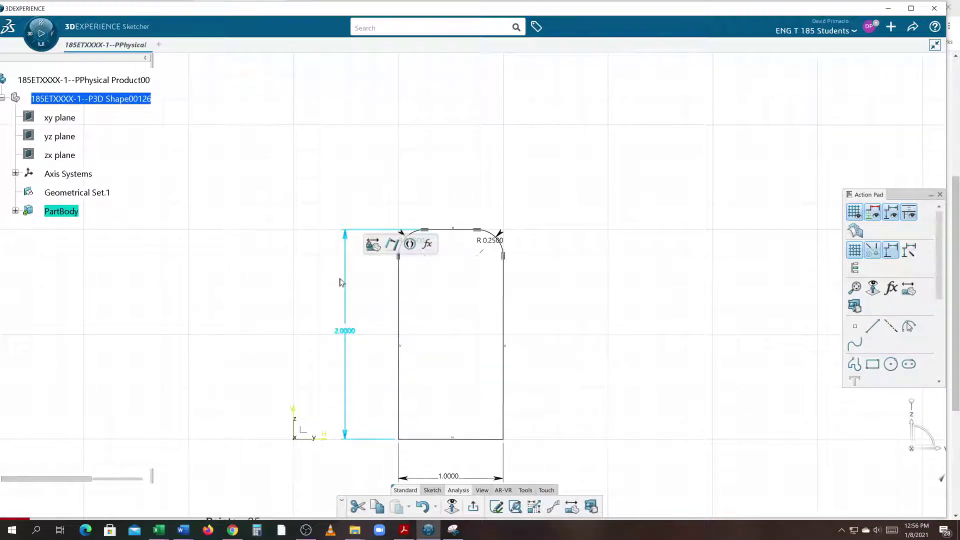
key(ctrl+z)
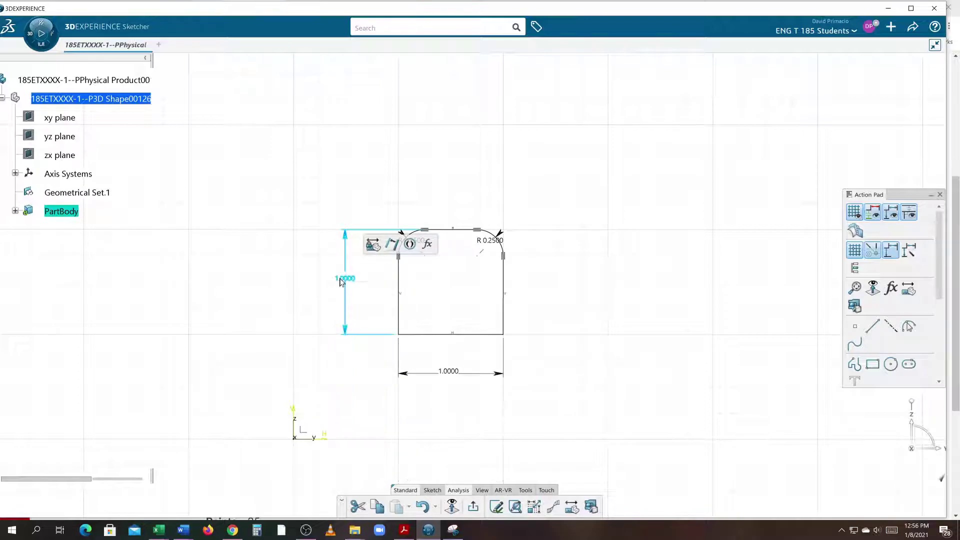
click(665, 348)
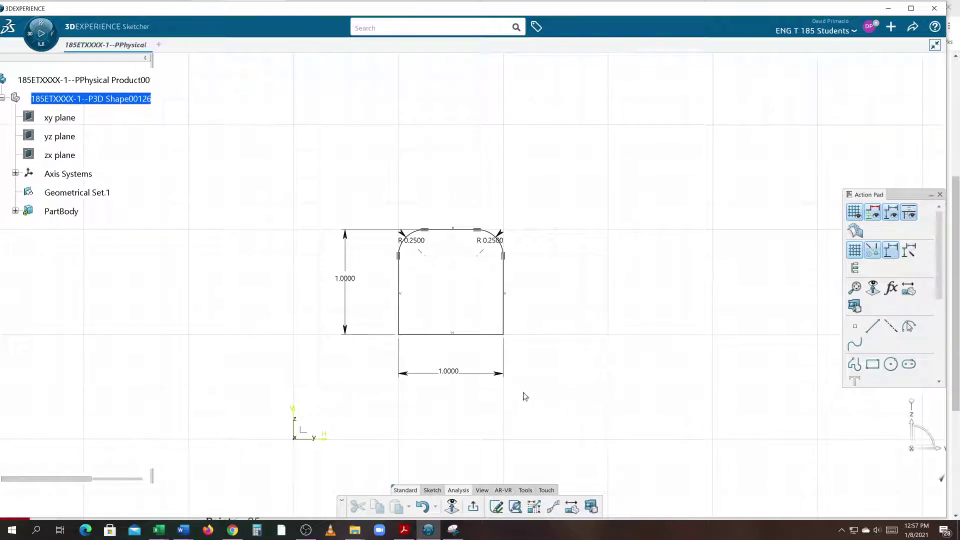
Test whether the profile can still shift by moving its bottom edge sideways twice, and undo each move.
click(473, 335)
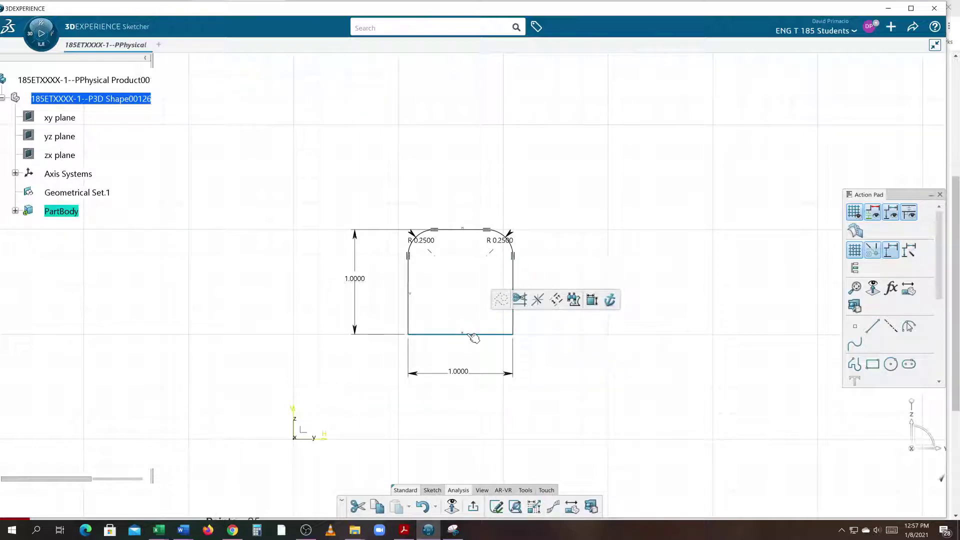
click(378, 405)
key(ctrl+z)
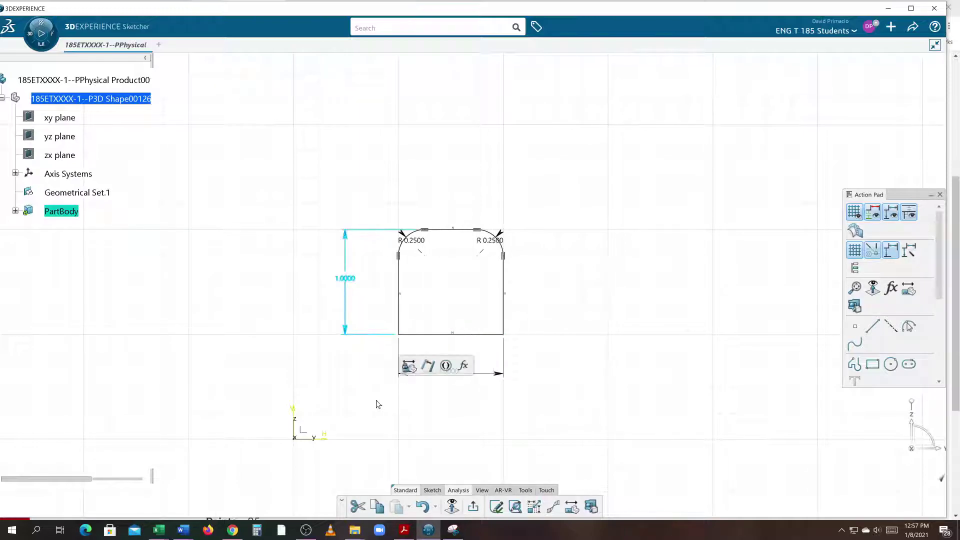
click(614, 389)
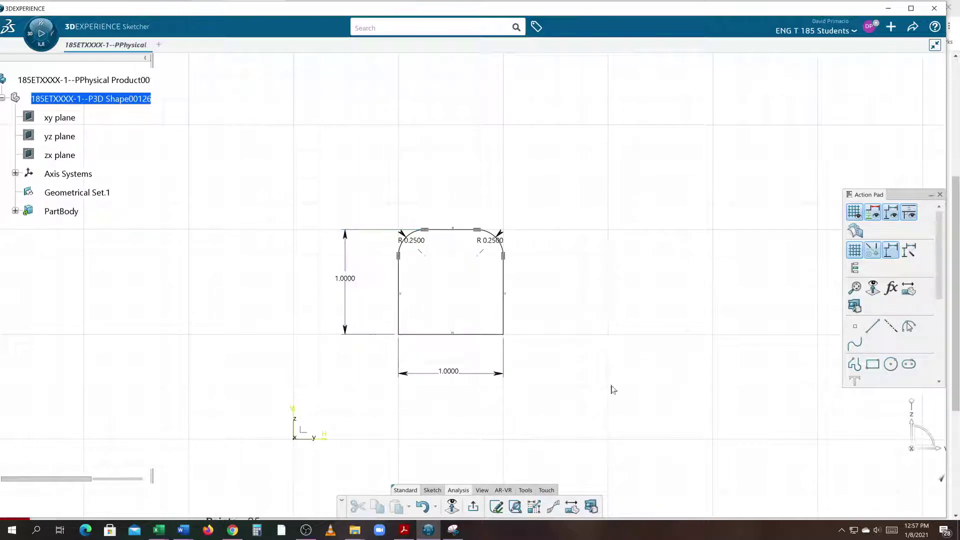
click(479, 335)
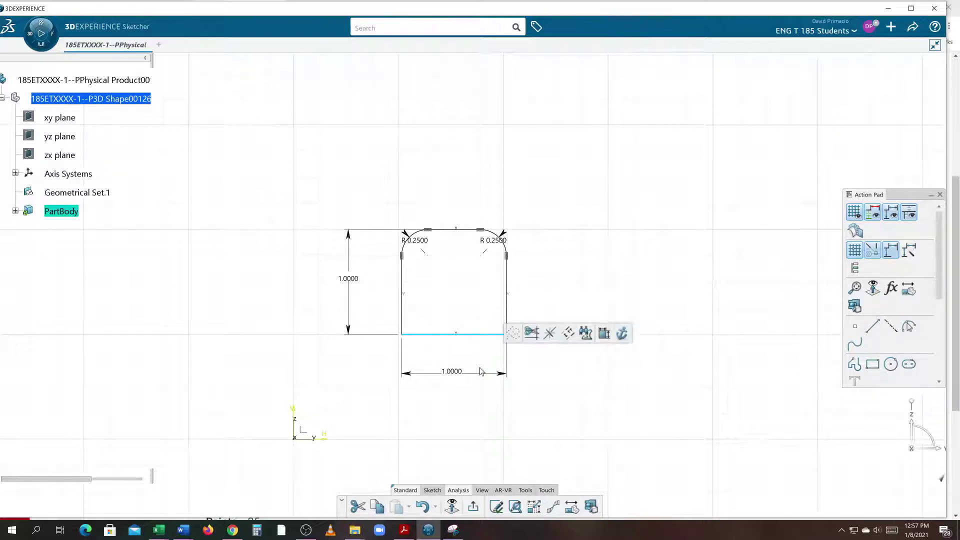
click(478, 423)
key(ctrl+z)
key(ctrl+z)
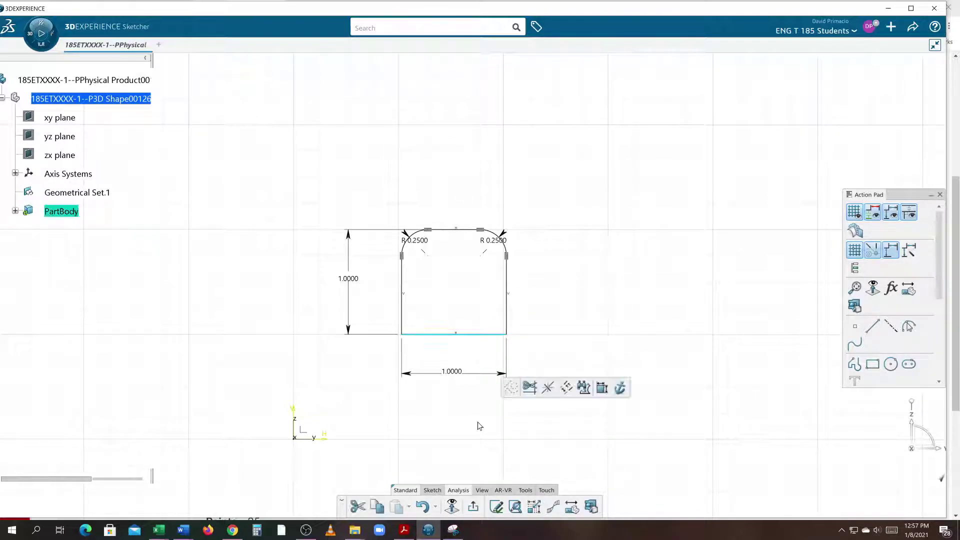
click(716, 361)
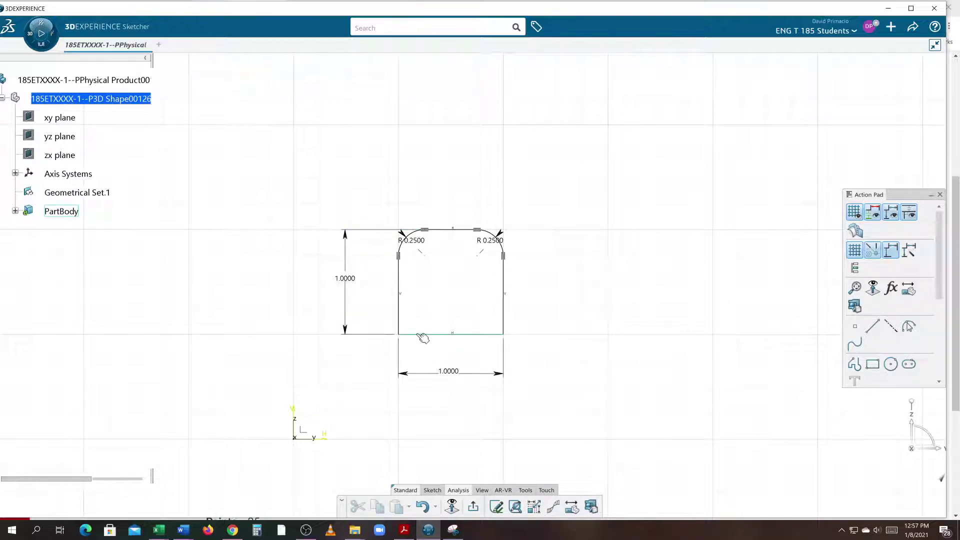
Apply a Fix constraint to the profile's bottom edge and delete that edge's horizontal constraint.
click(425, 334)
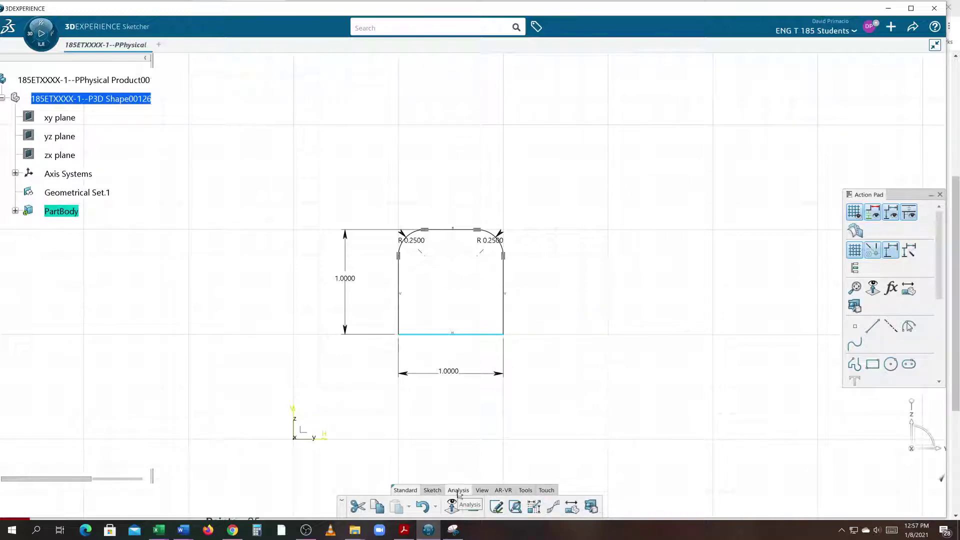
click(432, 490)
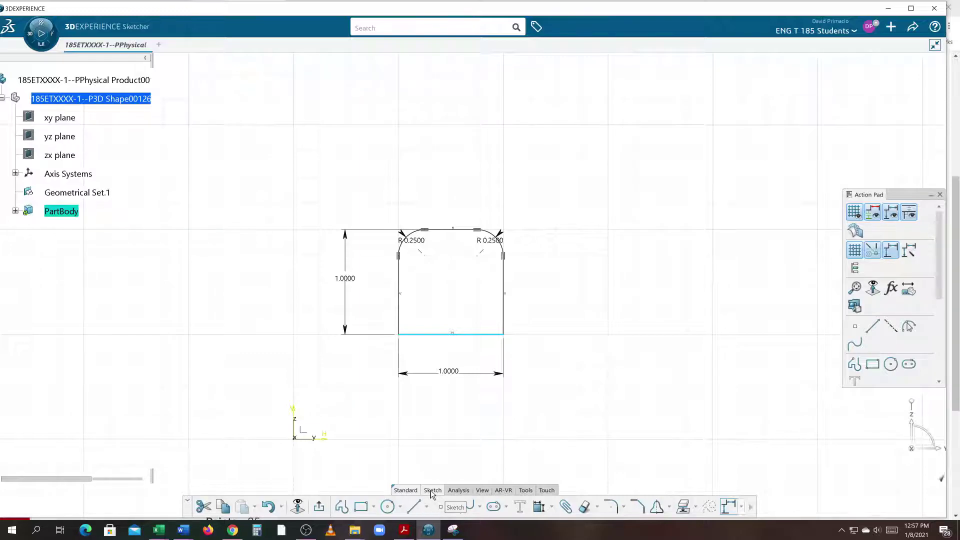
click(551, 508)
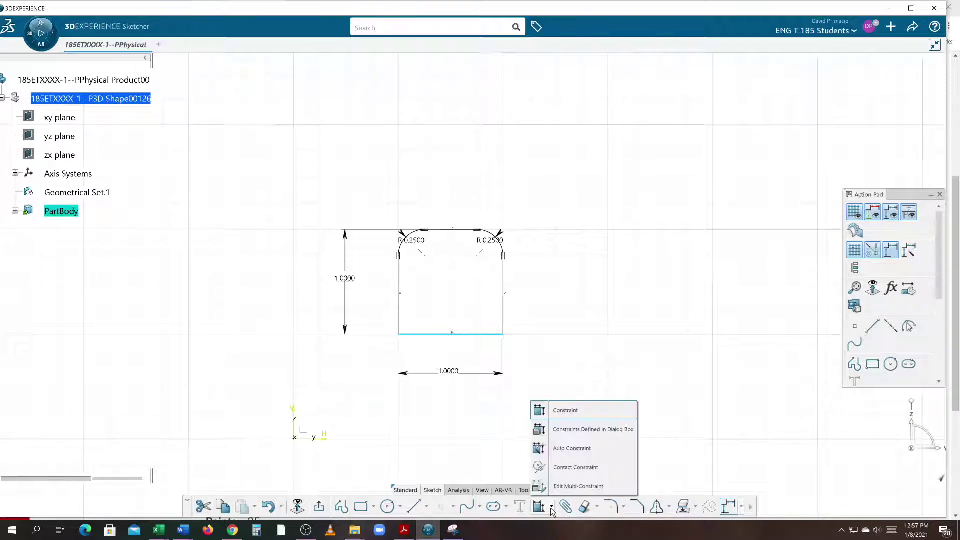
click(577, 434)
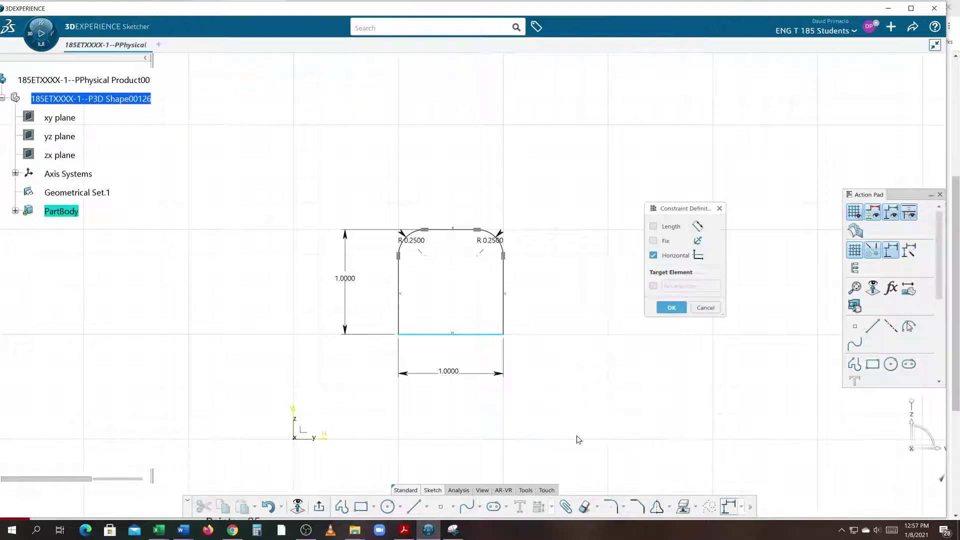
click(663, 241)
click(669, 309)
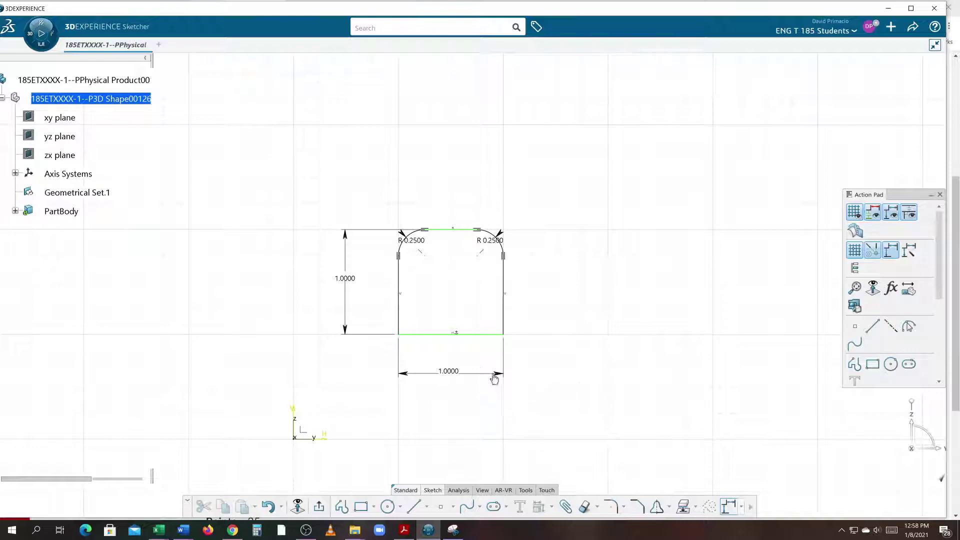
click(456, 334)
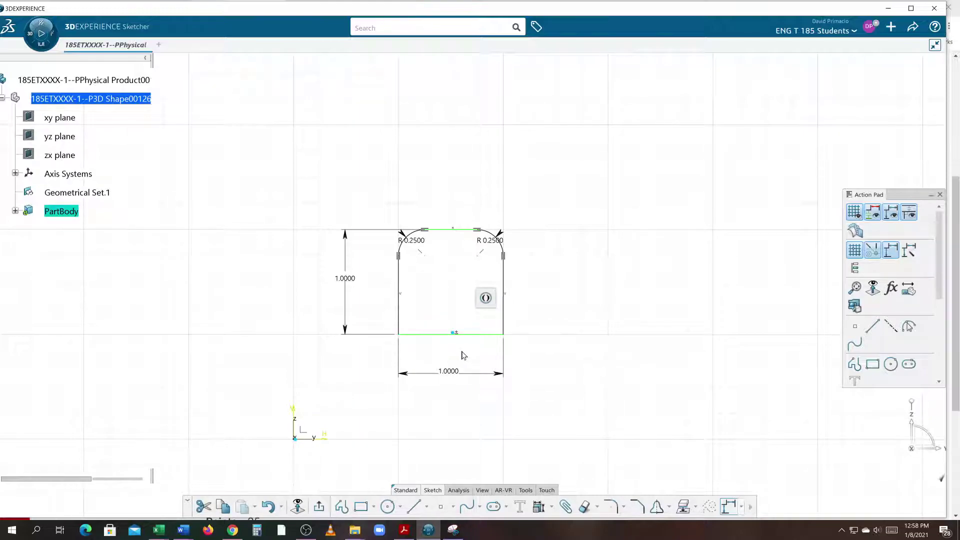
click(464, 356)
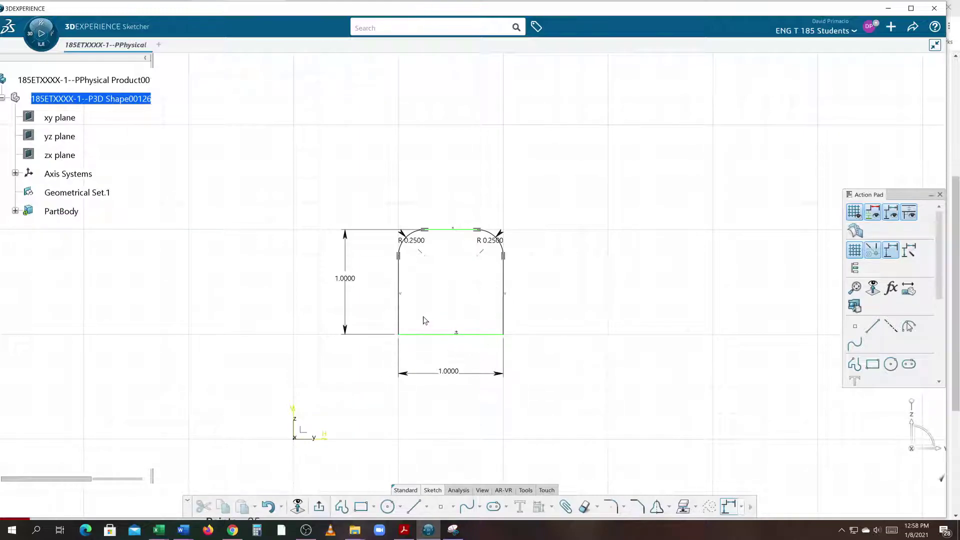
Expand the sketch's constraints in the tree and examine which entry is the left edge's vertical constraint.
click(403, 298)
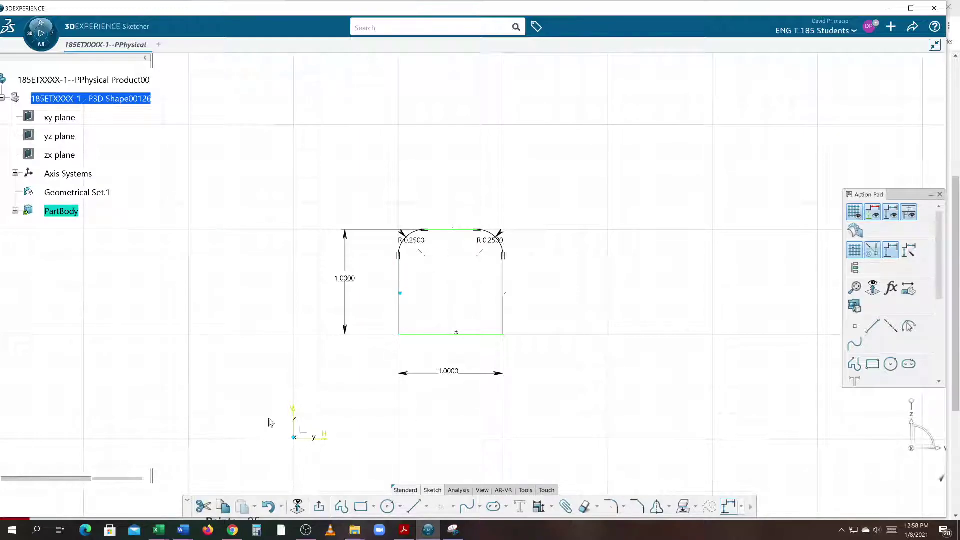
click(15, 211)
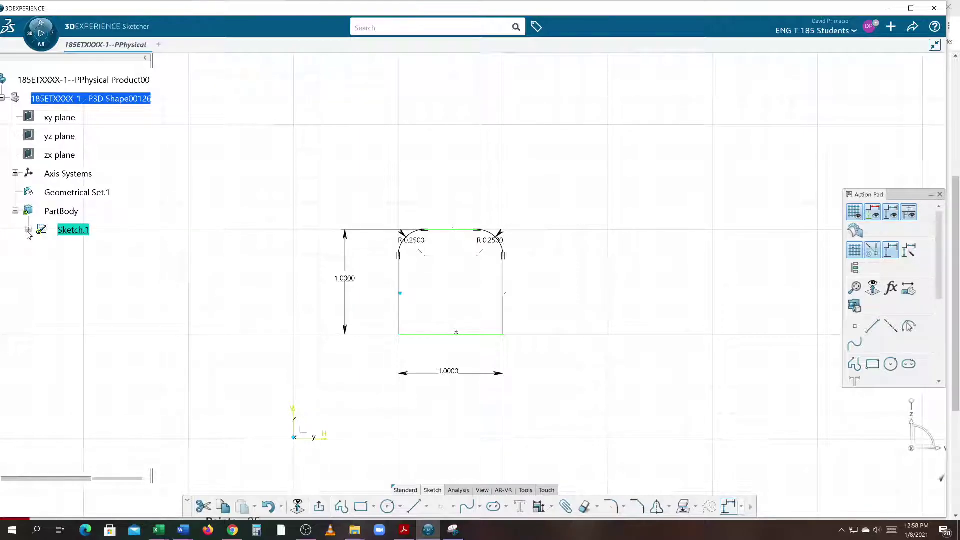
click(29, 230)
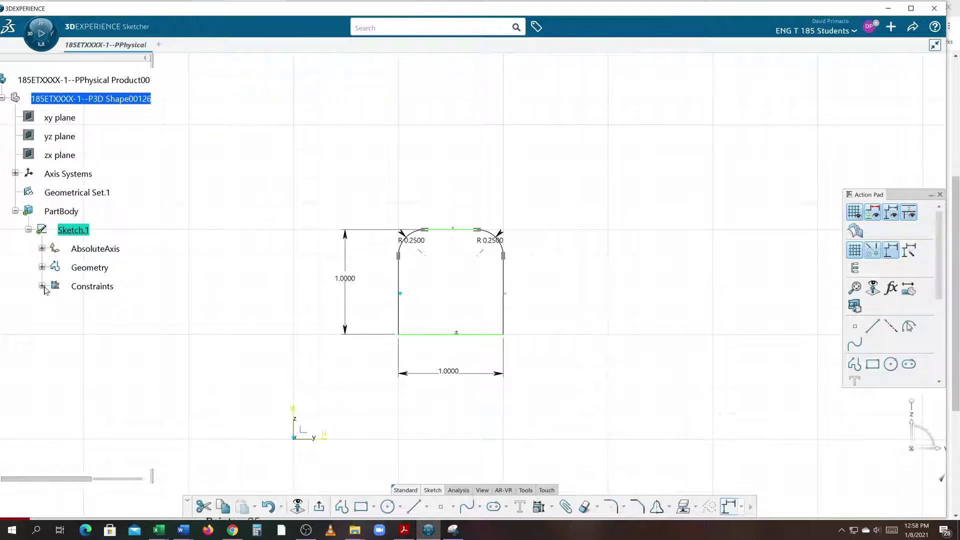
click(42, 286)
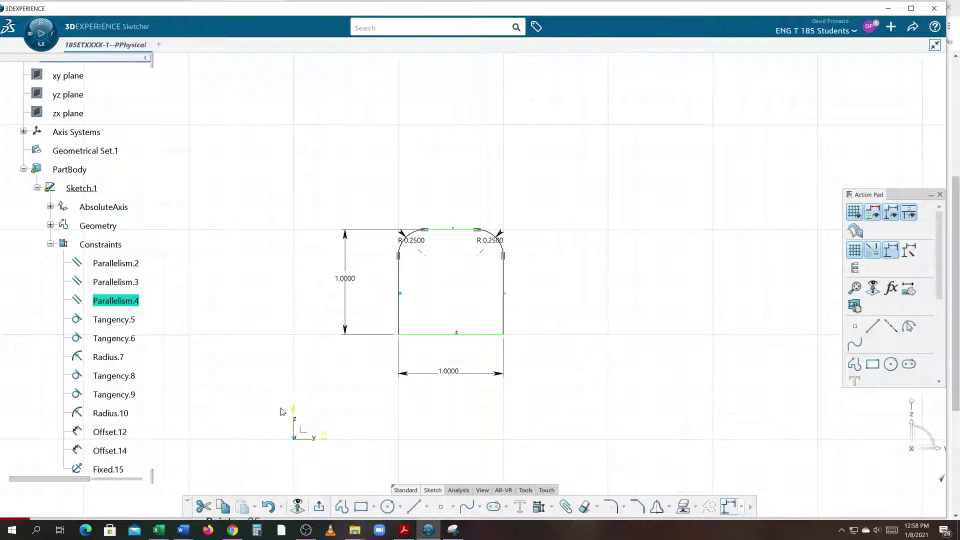
click(340, 355)
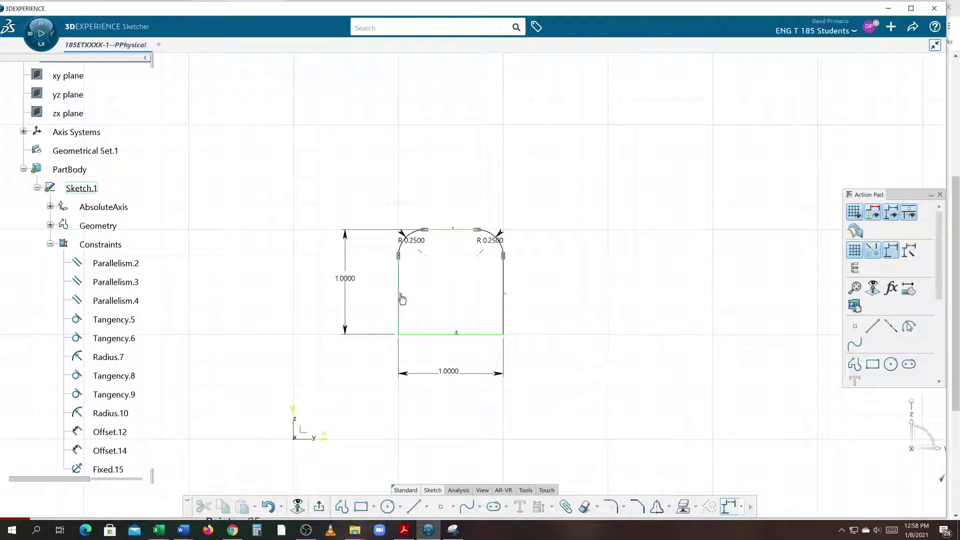
Apply a Fix constraint to the profile's left edge and remove that edge's vertical constraint.
click(399, 308)
click(400, 309)
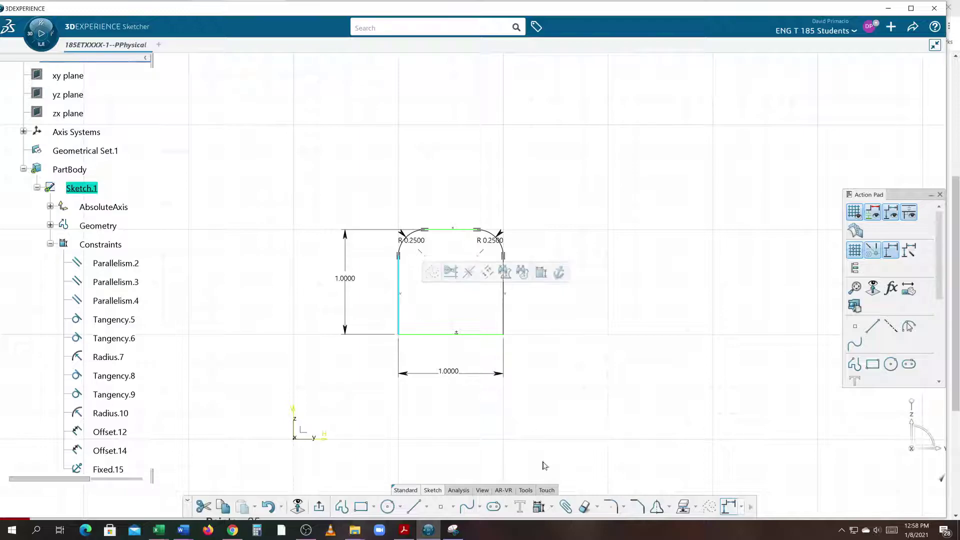
click(539, 507)
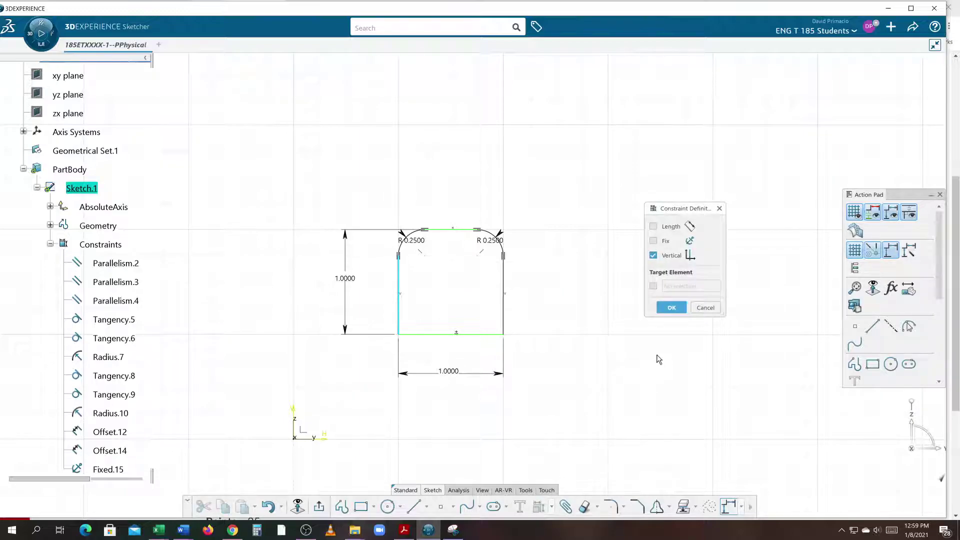
click(653, 241)
click(653, 256)
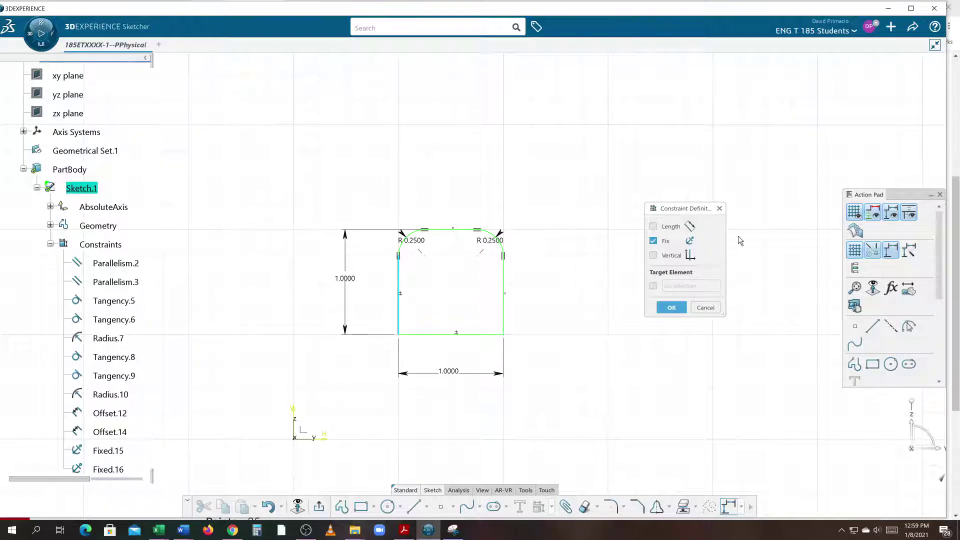
click(671, 307)
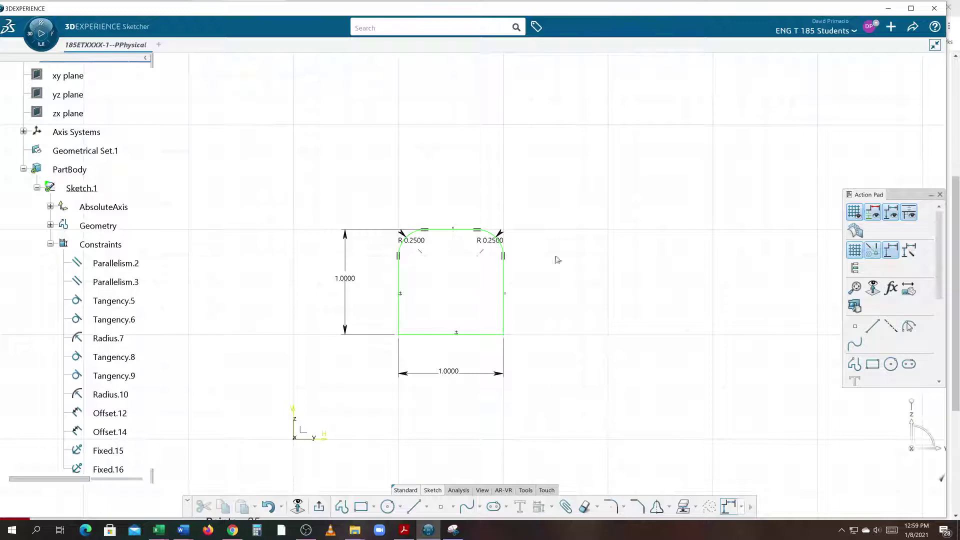
Check the sketch's solving status, and run Sketch Analysis to examine whether the implicit profile is closed.
click(462, 491)
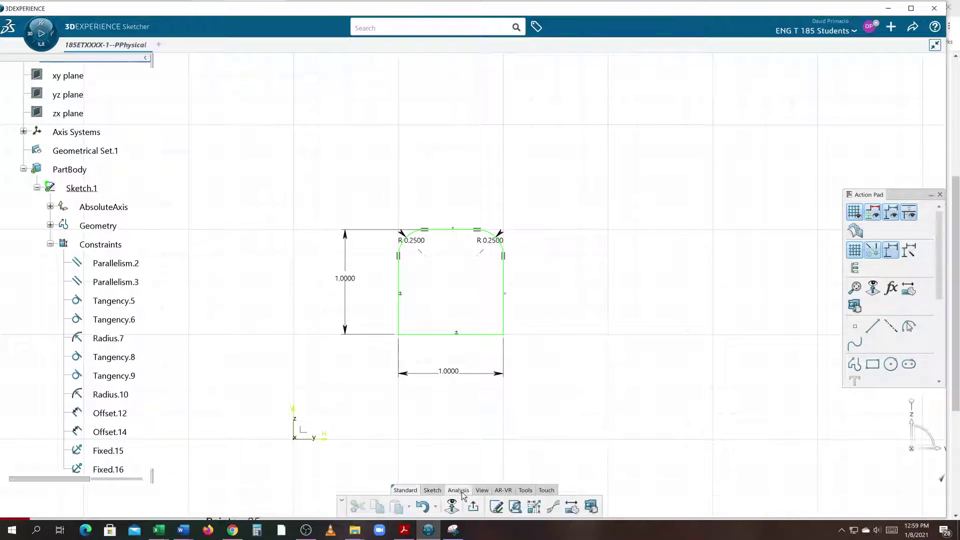
click(497, 507)
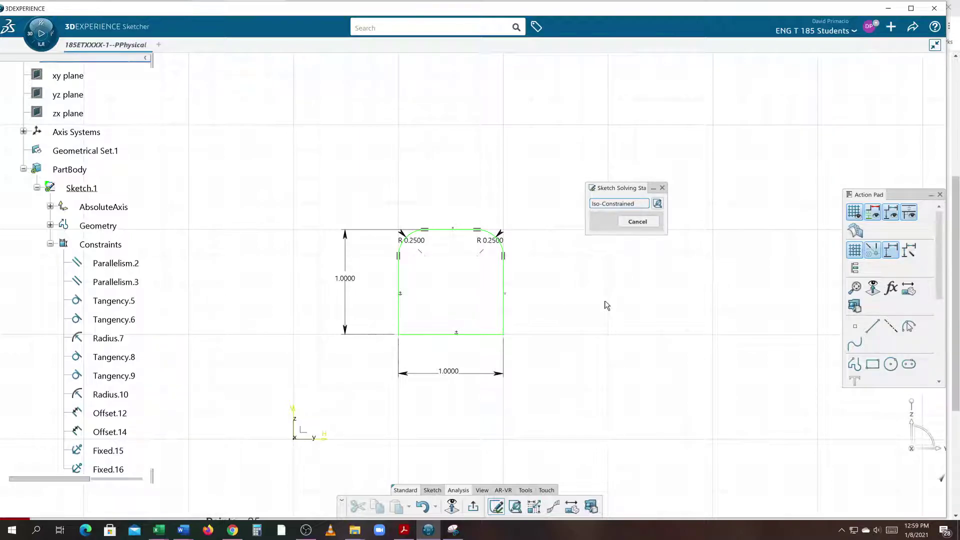
click(631, 222)
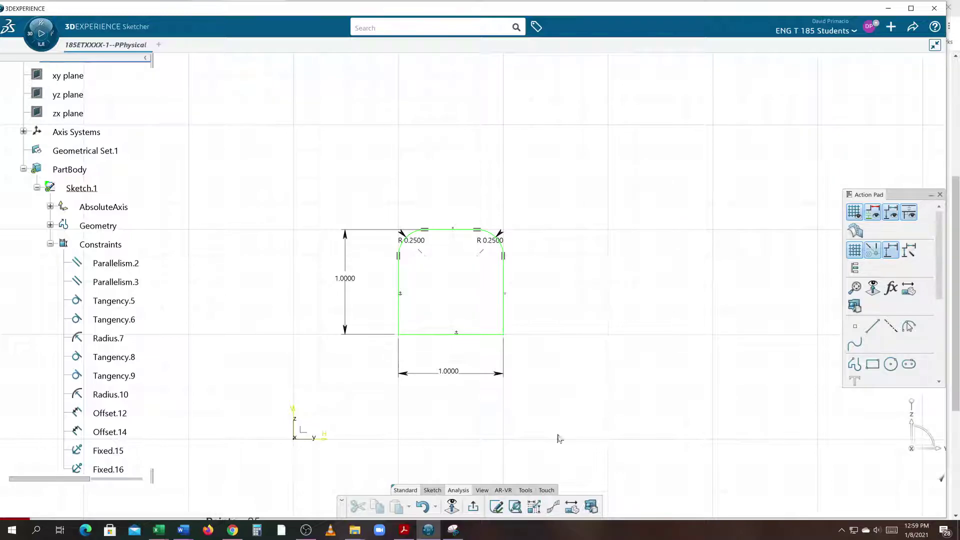
click(515, 507)
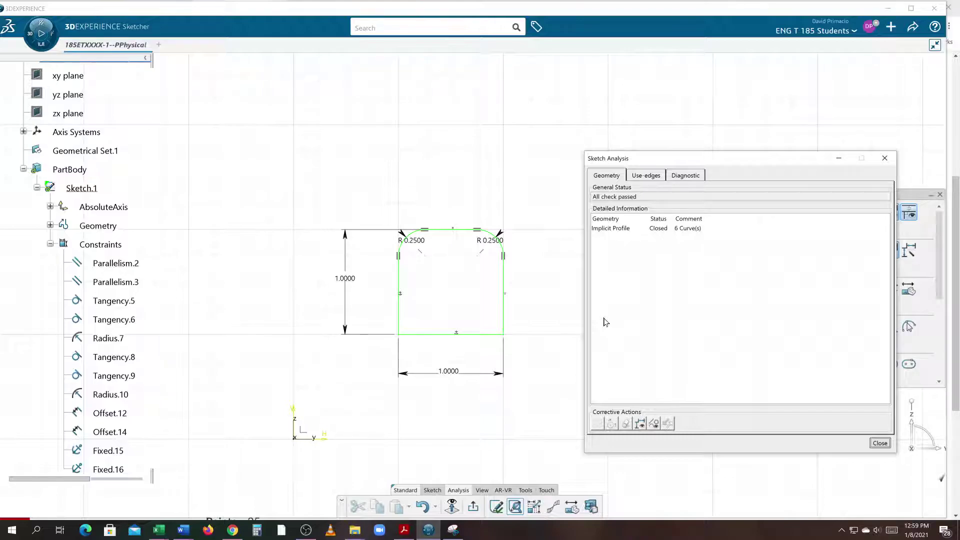
click(648, 229)
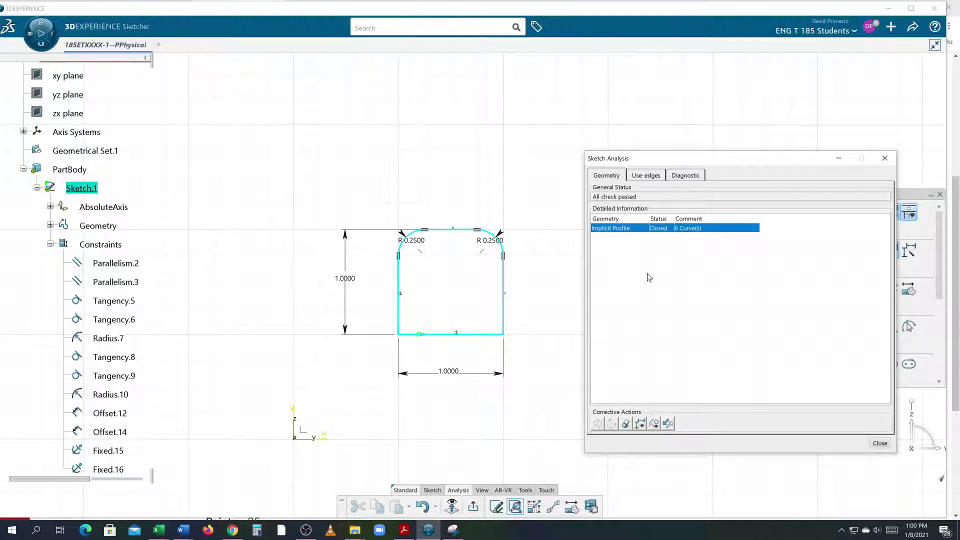
click(876, 443)
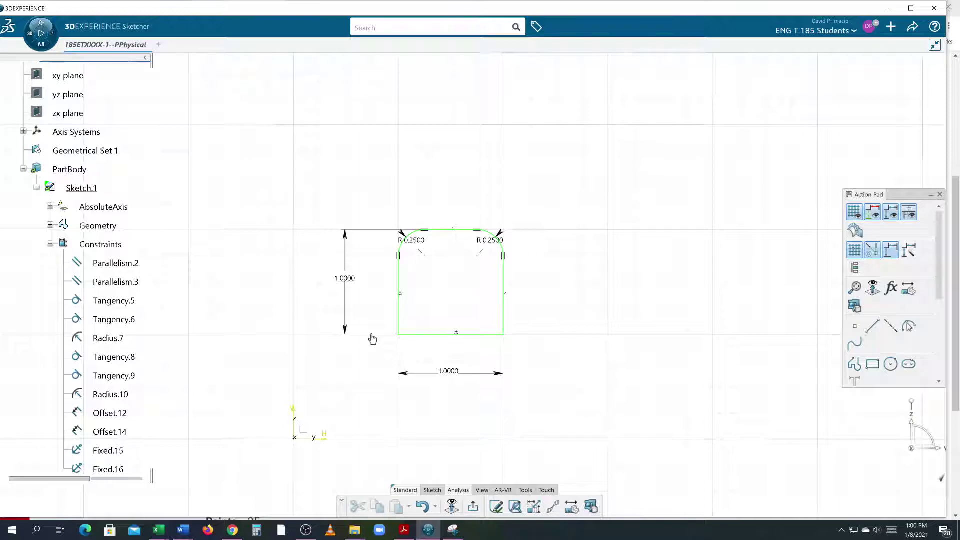
Examine which edges the two fixed constraints in the sketch's tree belong to.
scroll(26, 359, down, 2)
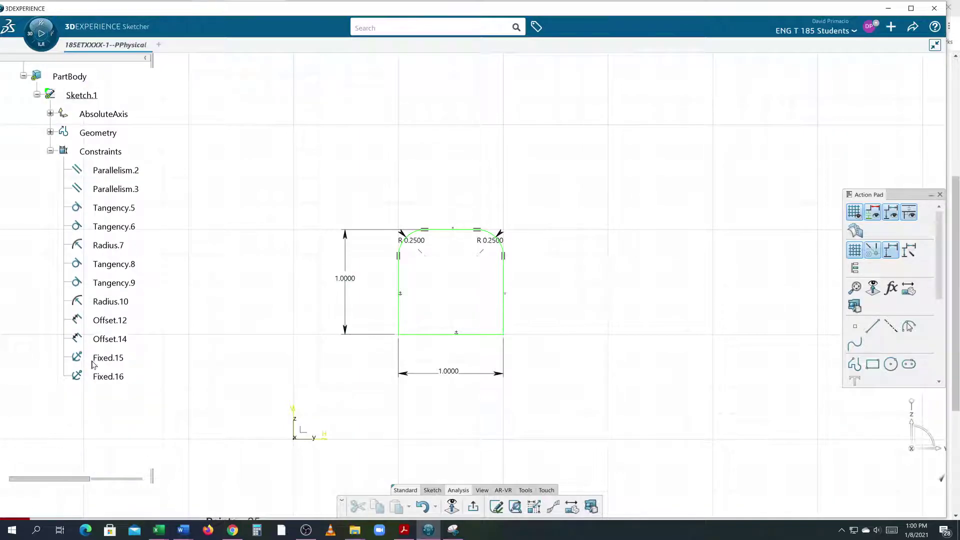
click(107, 357)
click(106, 378)
click(109, 381)
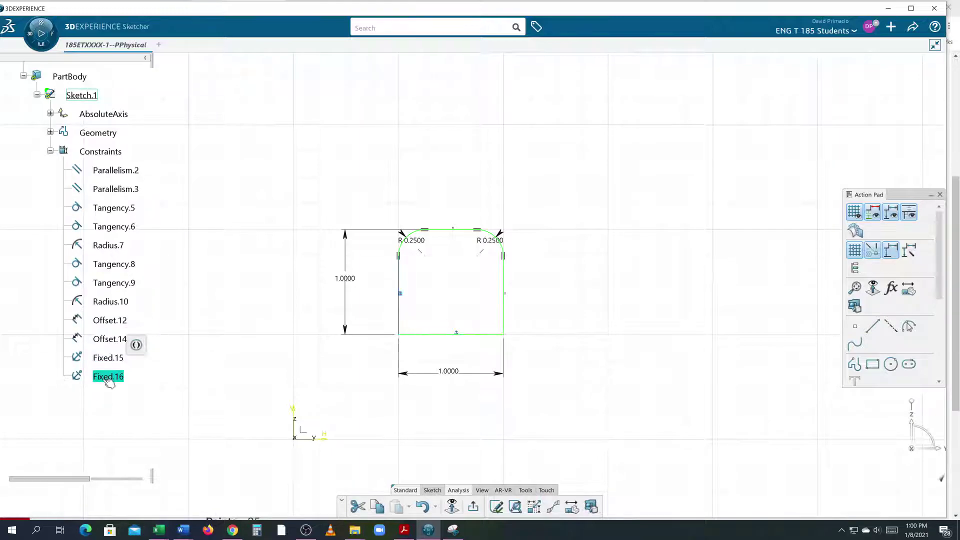
click(183, 384)
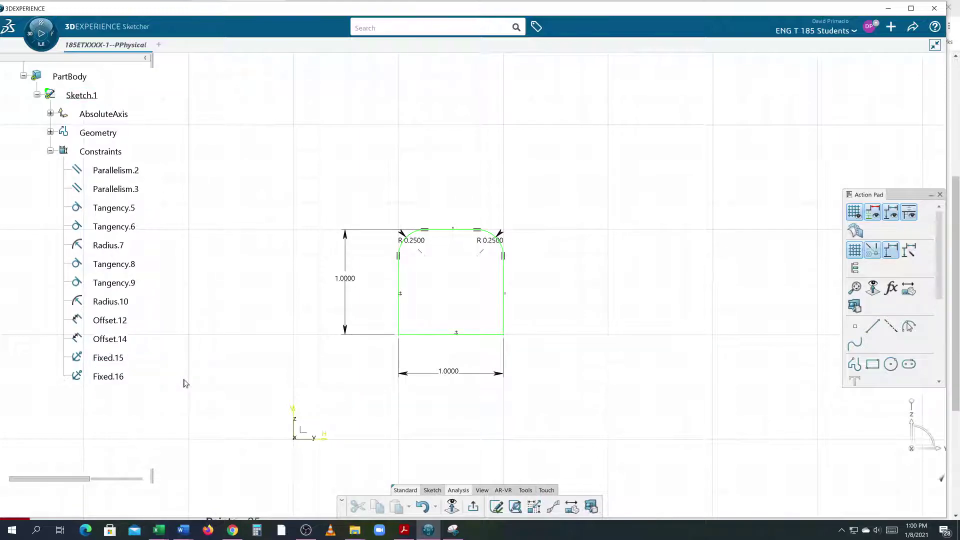
Try a width and a height of 2 in for the profile and undo both changes.
double_click(446, 376)
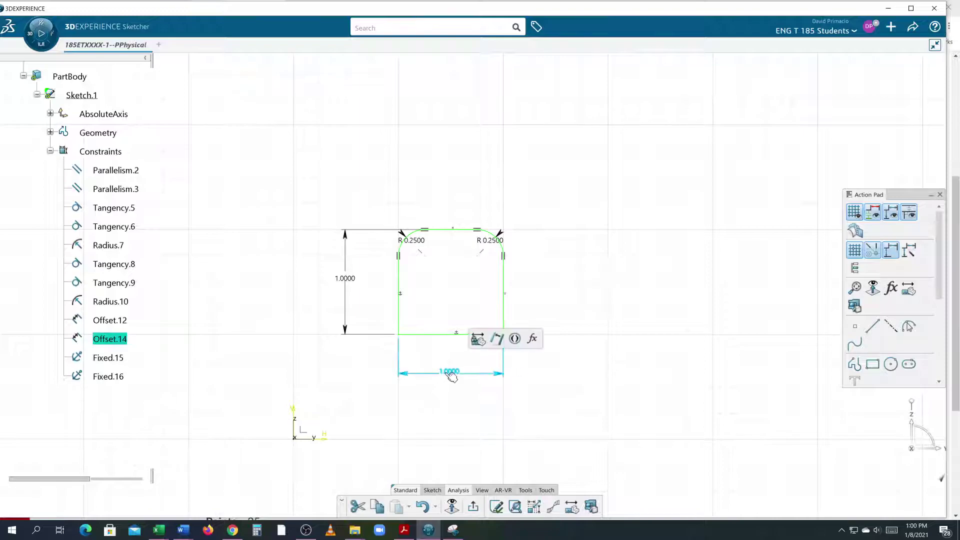
text(2)
key(Return)
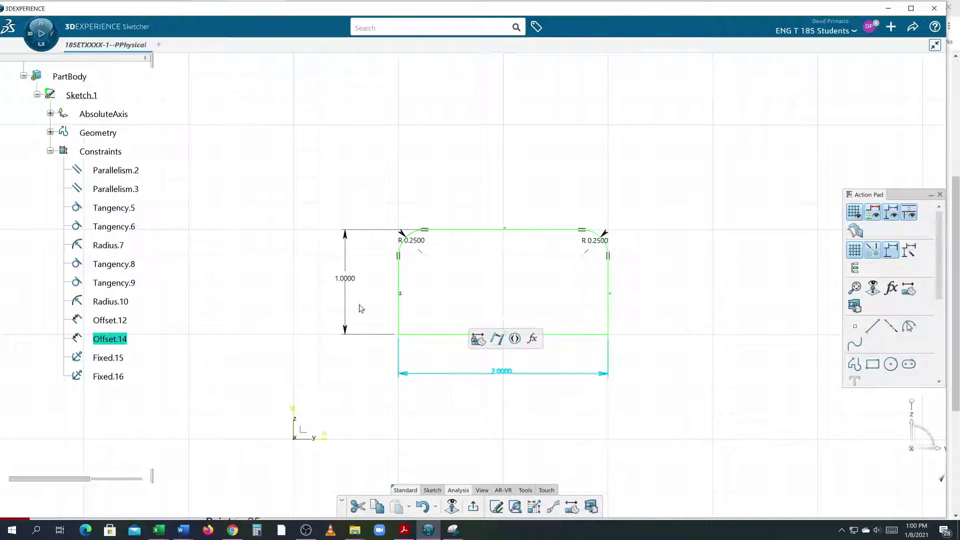
click(348, 286)
double_click(348, 286)
text(2)
key(Return)
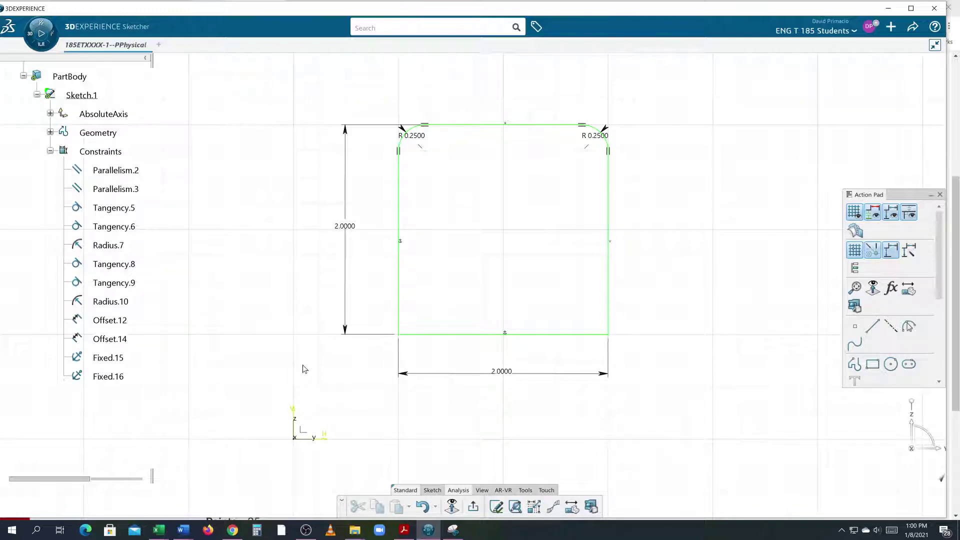
key(ctrl+z)
key(ctrl+z)
key(ctrl+z)
key(ctrl+z)
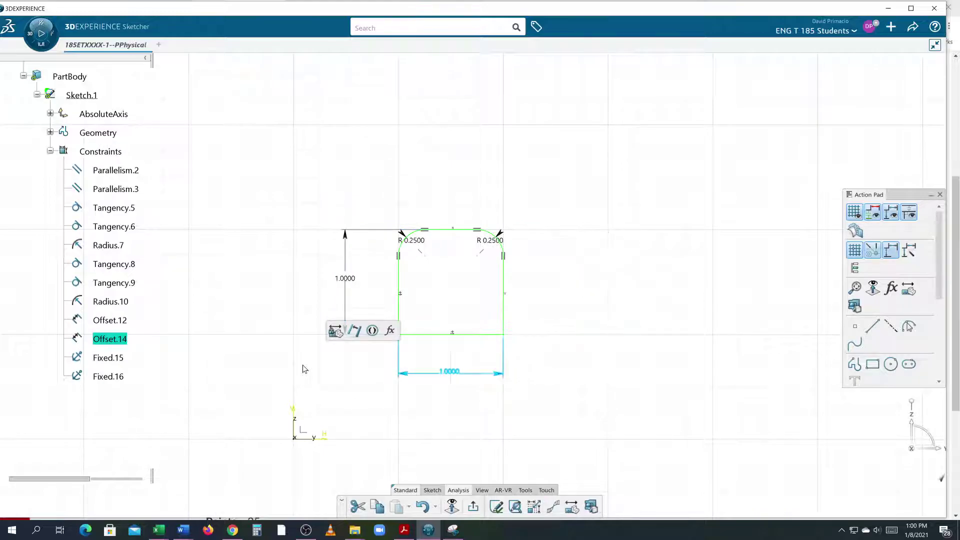
click(583, 324)
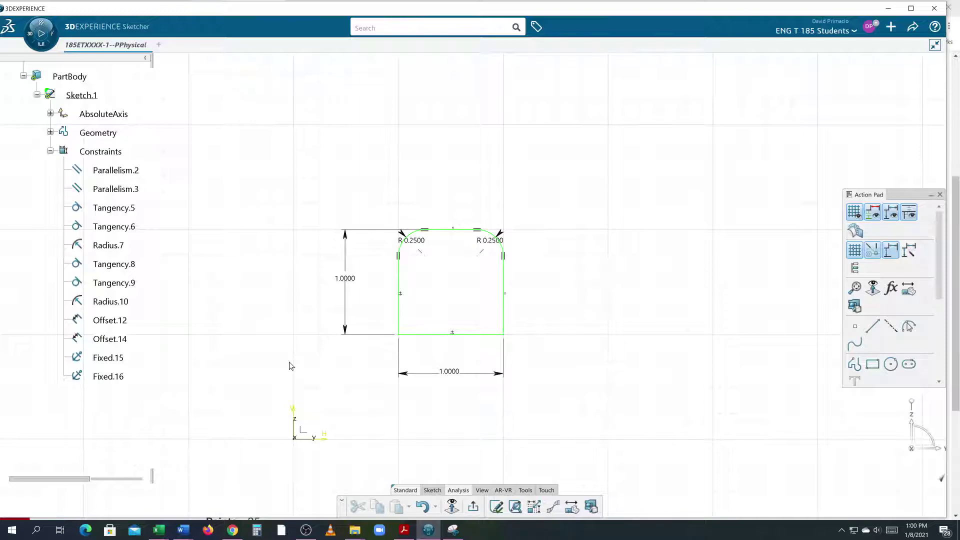
Rename the bottom edge's fixed constraint as DATUM-A-.
click(116, 359)
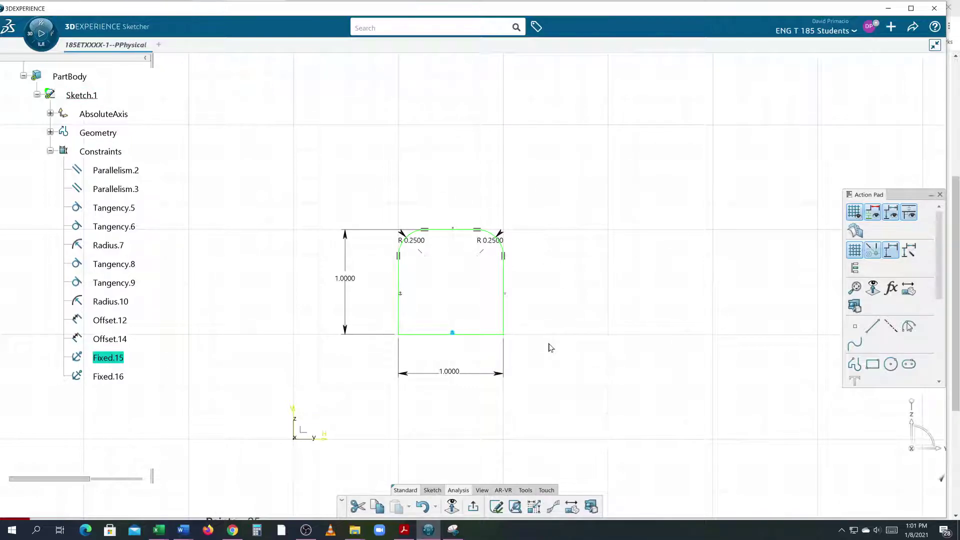
right_click(105, 359)
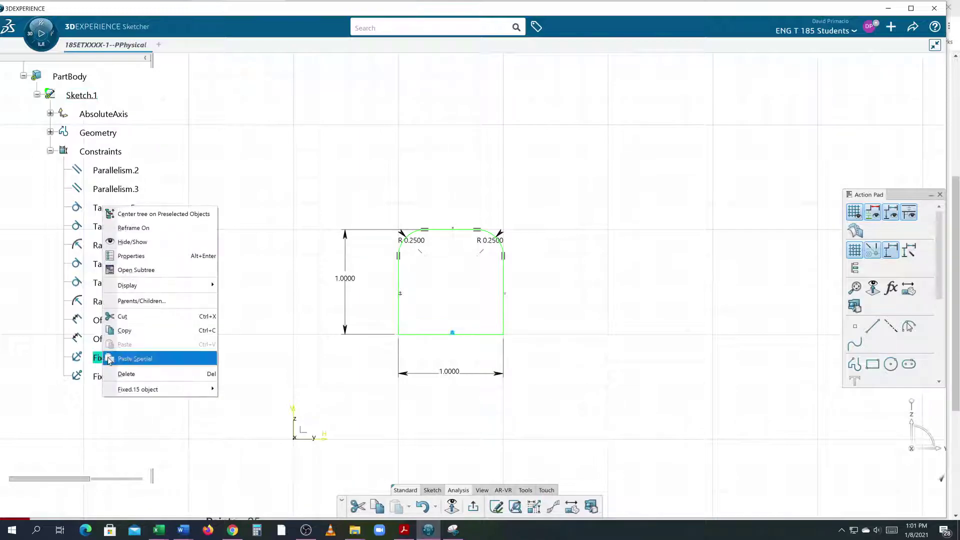
click(142, 261)
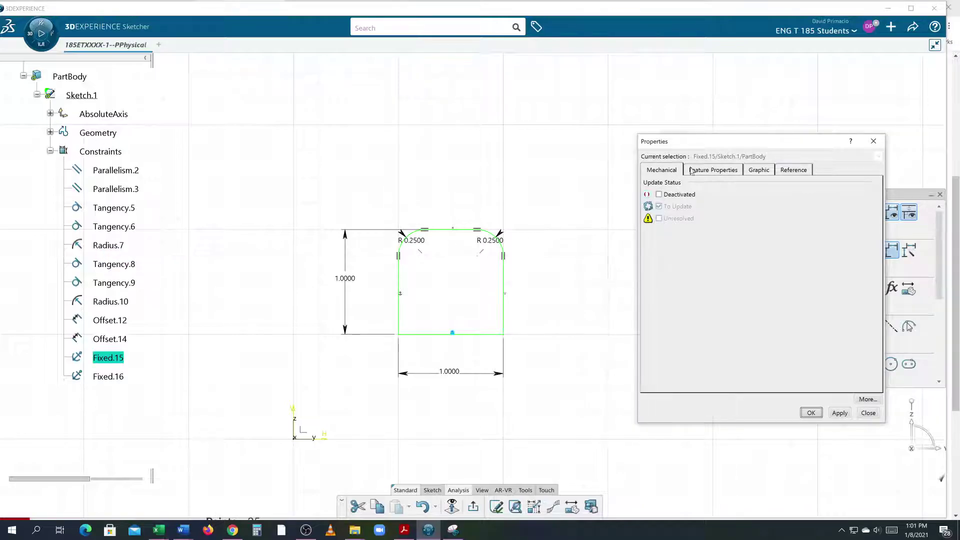
click(706, 169)
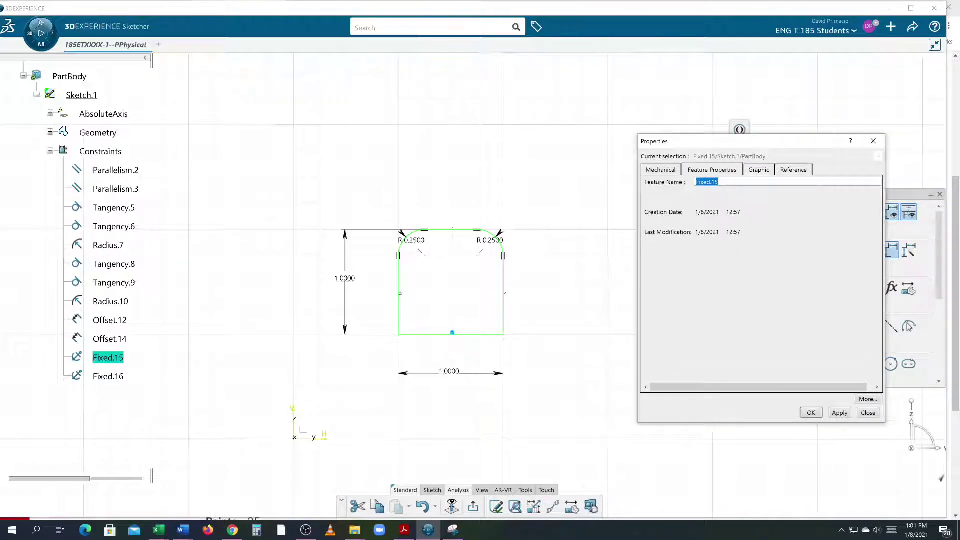
key(Caps_Lock)
text(DATUM-A-)
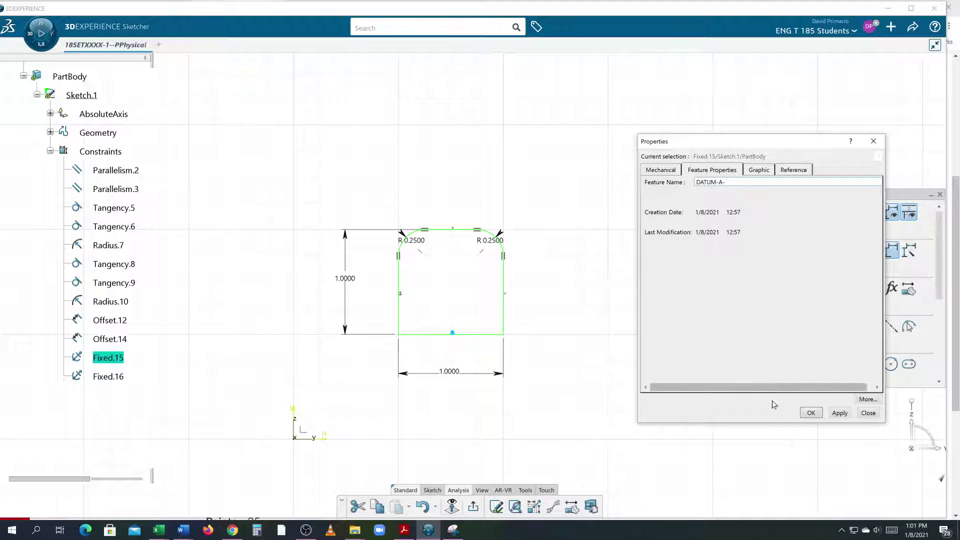
click(811, 413)
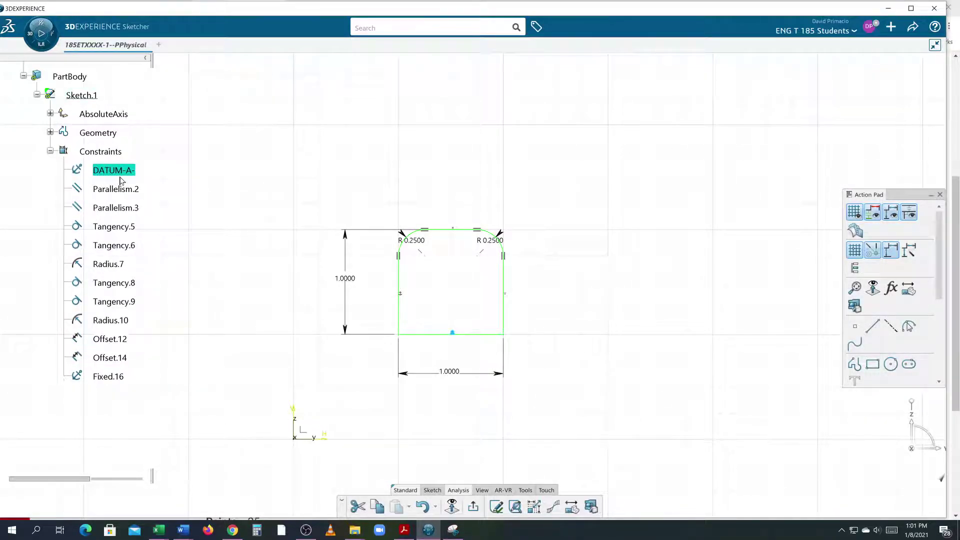
Rename the left edge's fixed constraint as DATUM-B-.
right_click(110, 381)
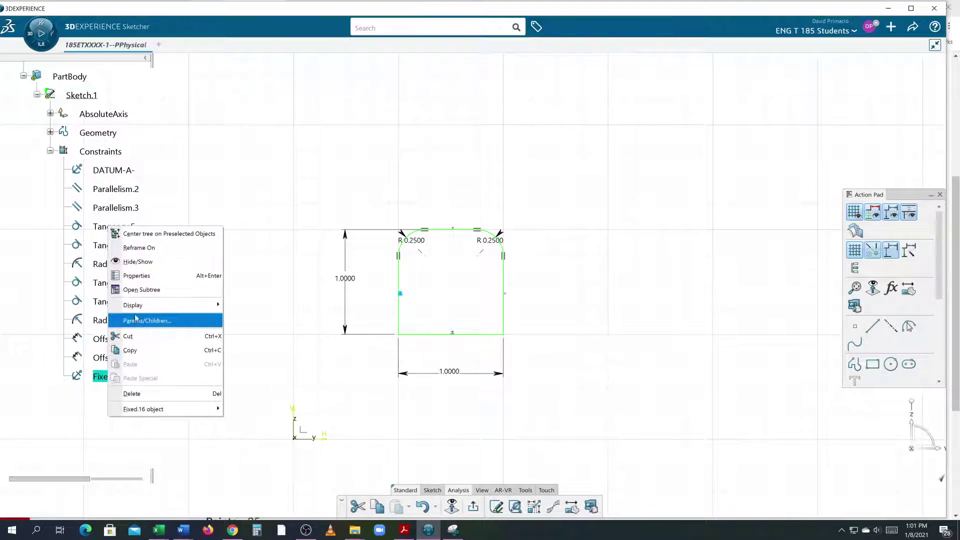
click(137, 275)
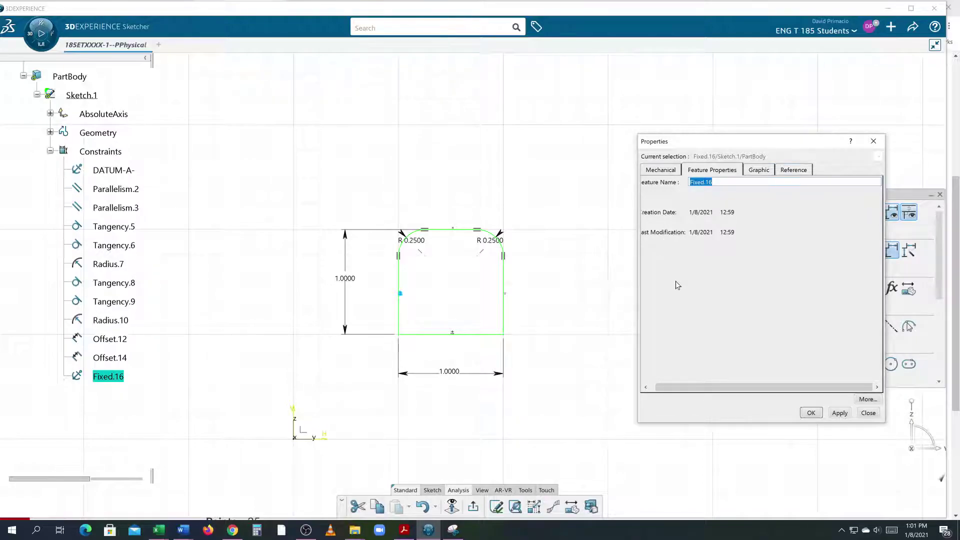
text(DATUM-C-)
key(ctrl+z)
key(ctrl+z)
click(717, 182)
key(Return)
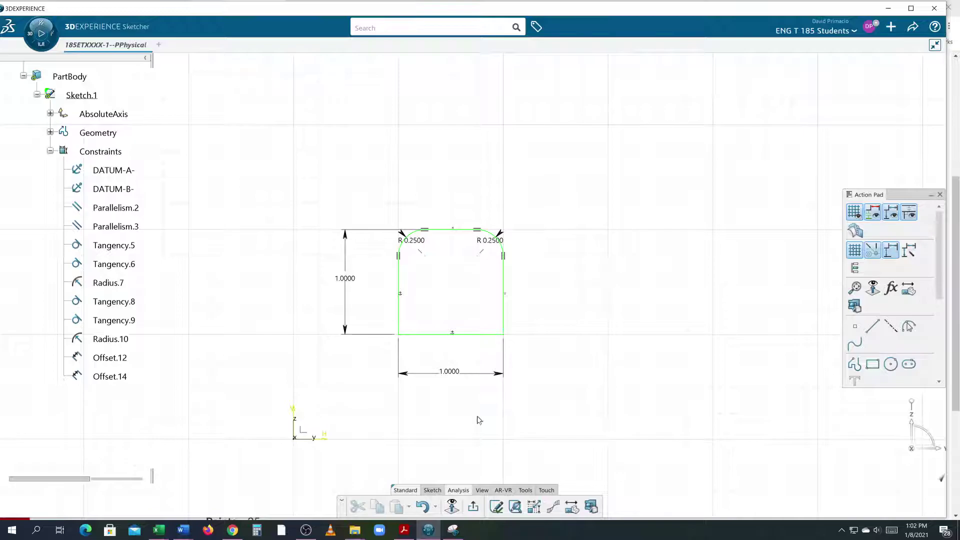
Enlarge the sketch in view, switch to Word and create a new blank document.
mouse_move(570, 385)
middle_down()
mouse_move(510, 362)
mouse_move(510, 343)
mouse_move(591, 338)
middle_up()
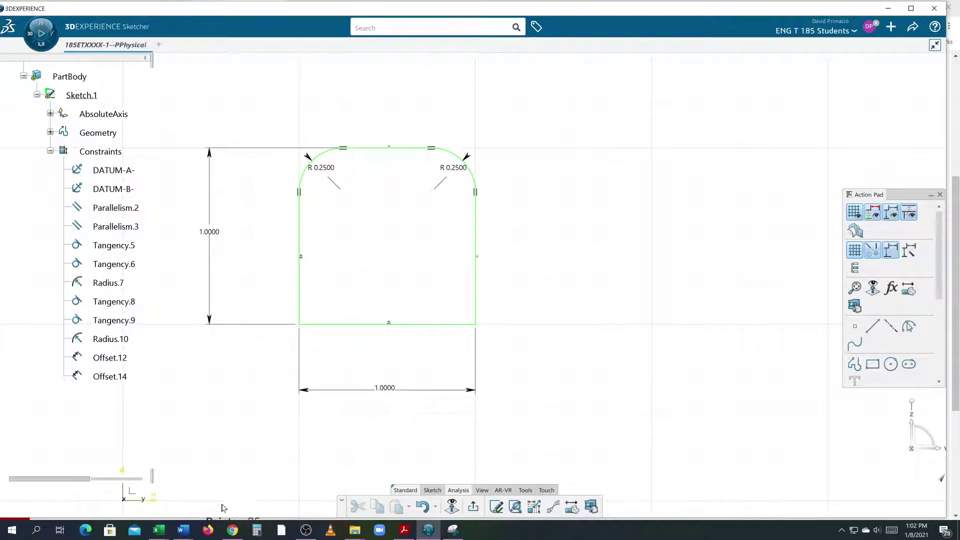
click(183, 530)
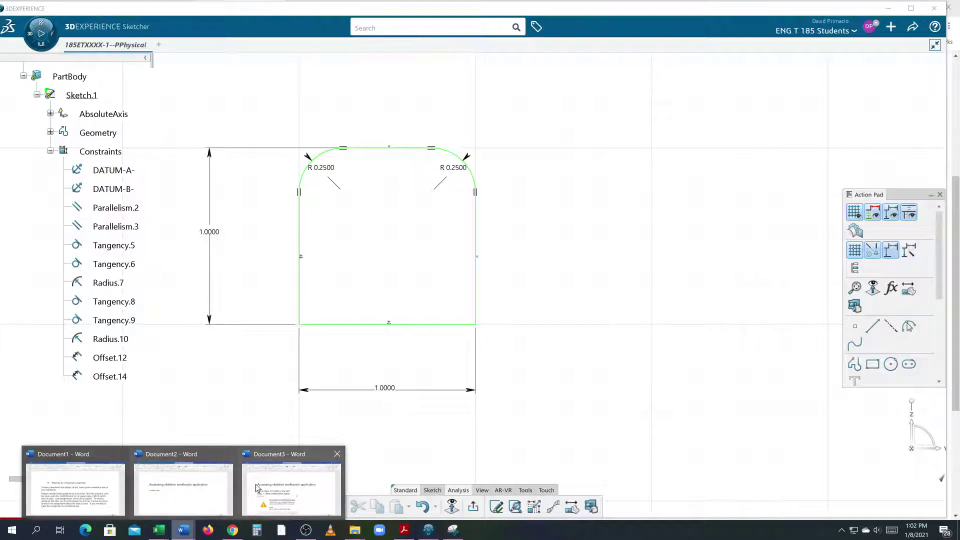
click(255, 491)
click(115, 8)
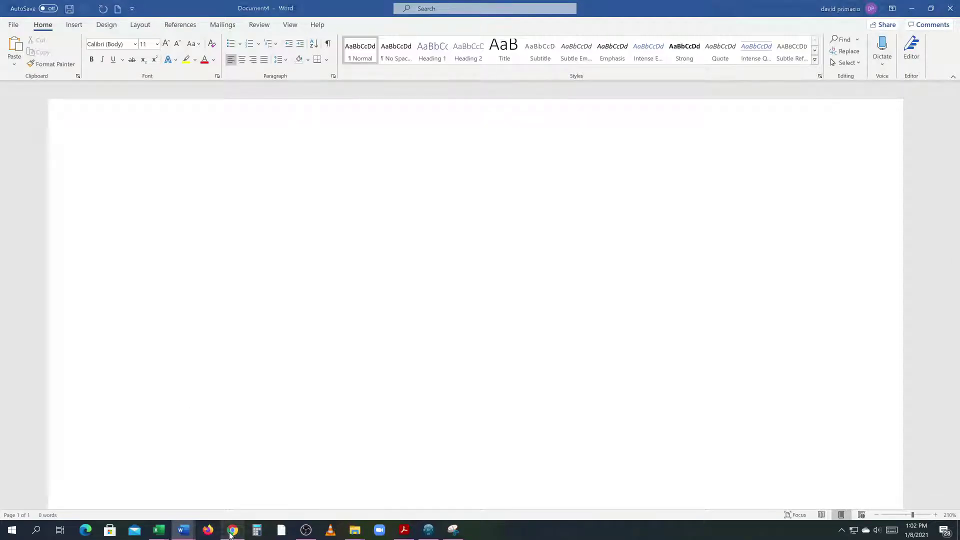
Switch to the assignment page in Chrome and copy its title "Creating a Block with corners".
click(230, 534)
scroll(279, 420, up, 5)
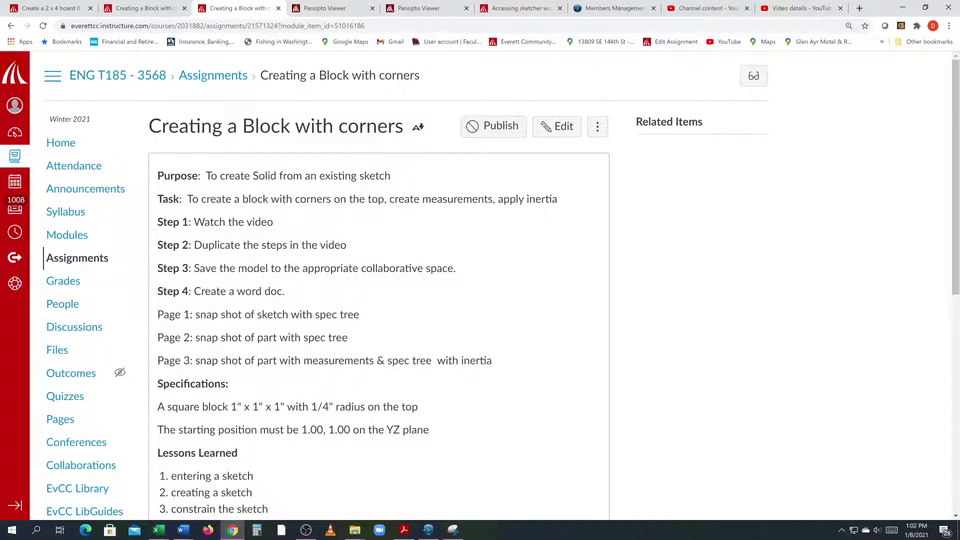
drag(404, 126, 148, 126)
right_click(149, 126)
click(165, 133)
click(433, 396)
Read through the assignment's required Word document pages, specifications and lessons learned.
scroll(435, 397, down, 7)
scroll(434, 395, up, 5)
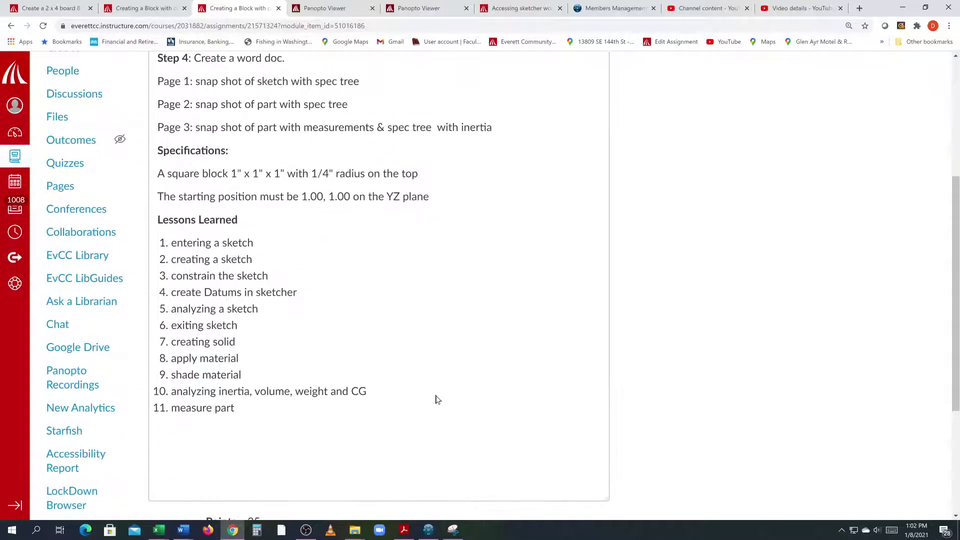
scroll(436, 399, up, 3)
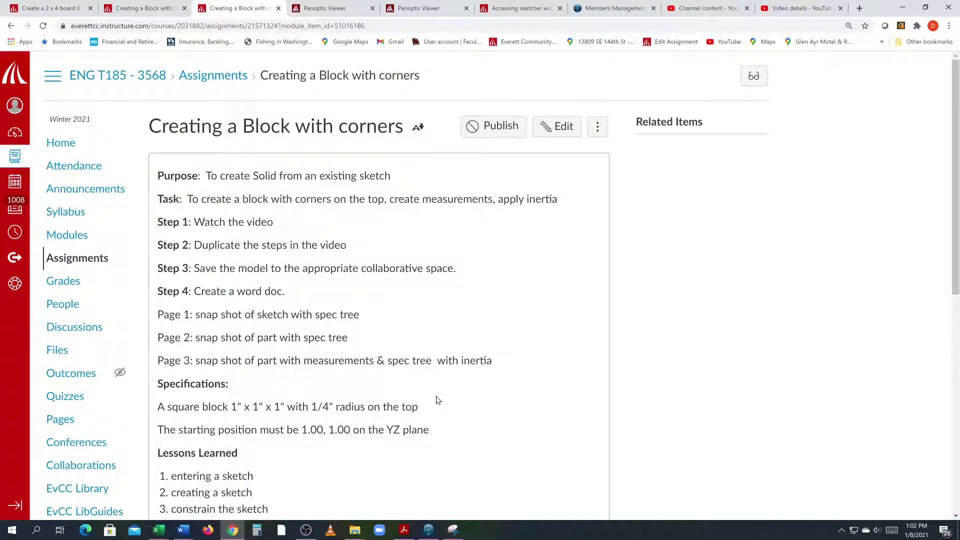
scroll(437, 400, down, 3)
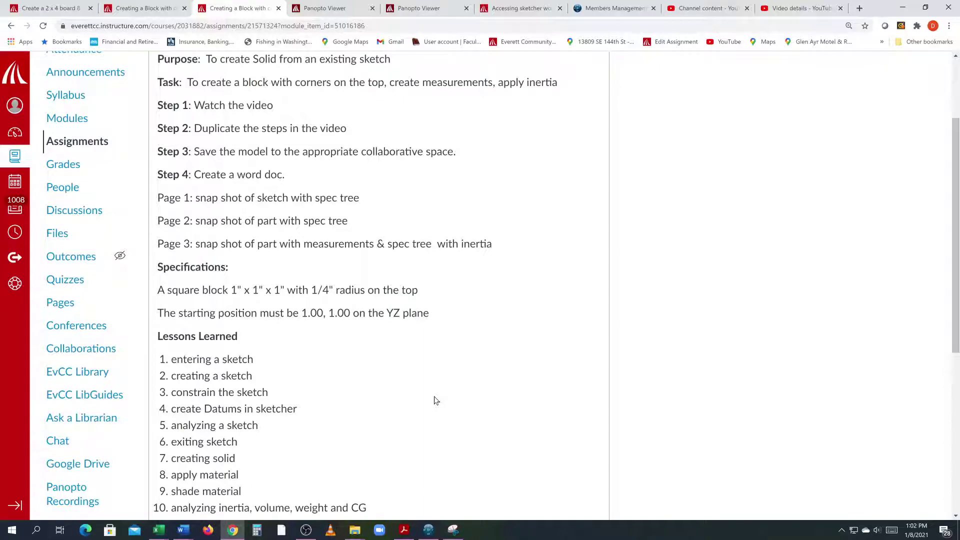
scroll(434, 401, up, 3)
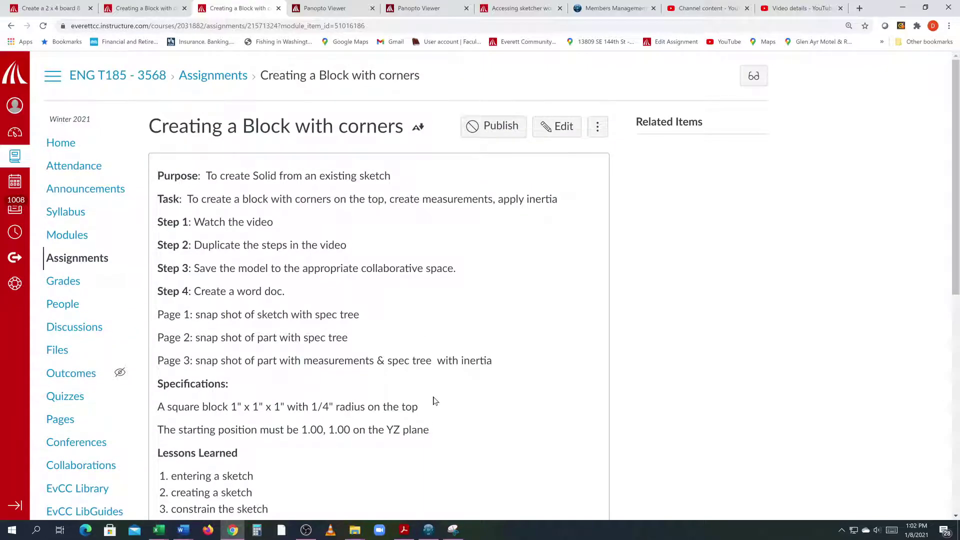
Paste the copied title into the new Word document and select the "Page 1: snap shot of sketch with spec tree" line on the assignment page.
key(alt+Tab)
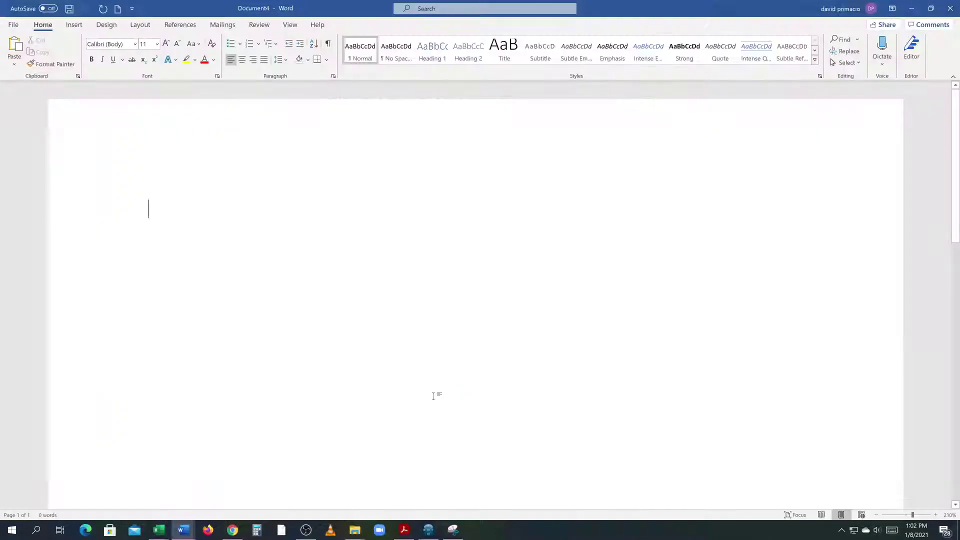
key(ctrl+v)
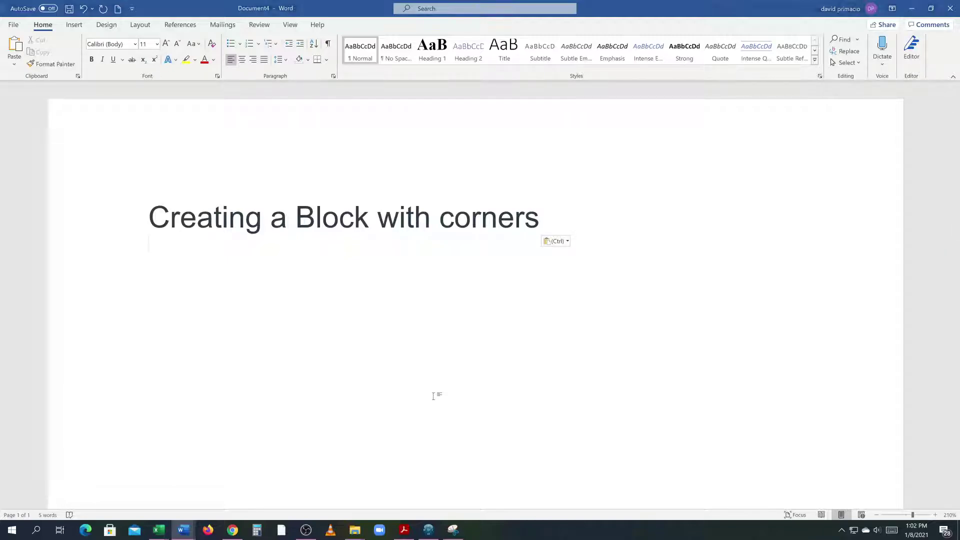
key(alt+Tab)
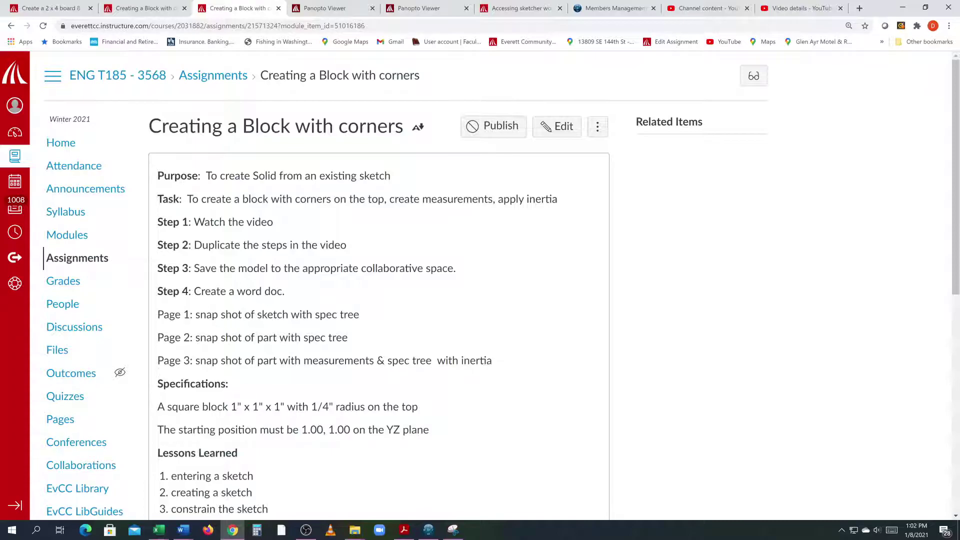
drag(372, 315, 155, 308)
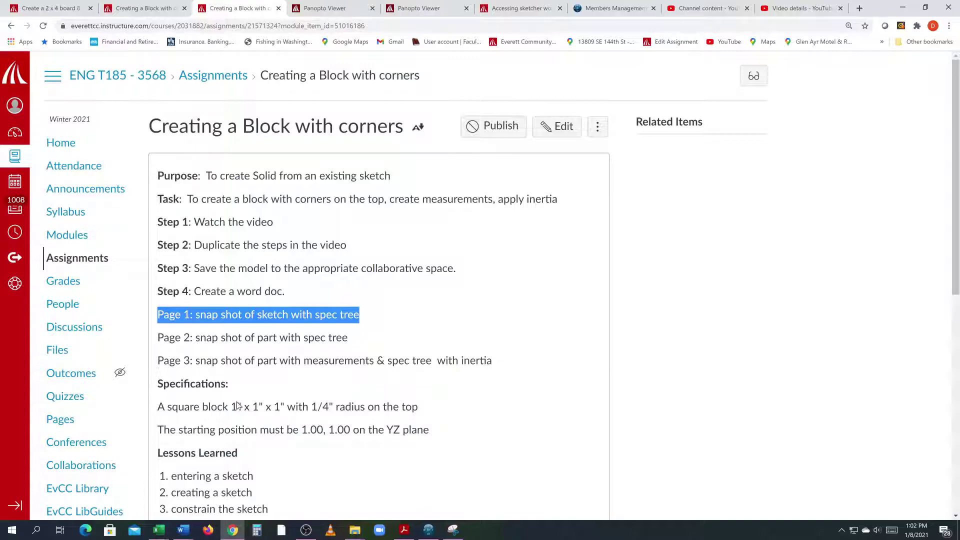
Switch to 3DEXPERIENCE, bring the planes and all sketch constraints into view in the specification tree, and show the sketch's solving status beside the profile.
key(alt+Tab)
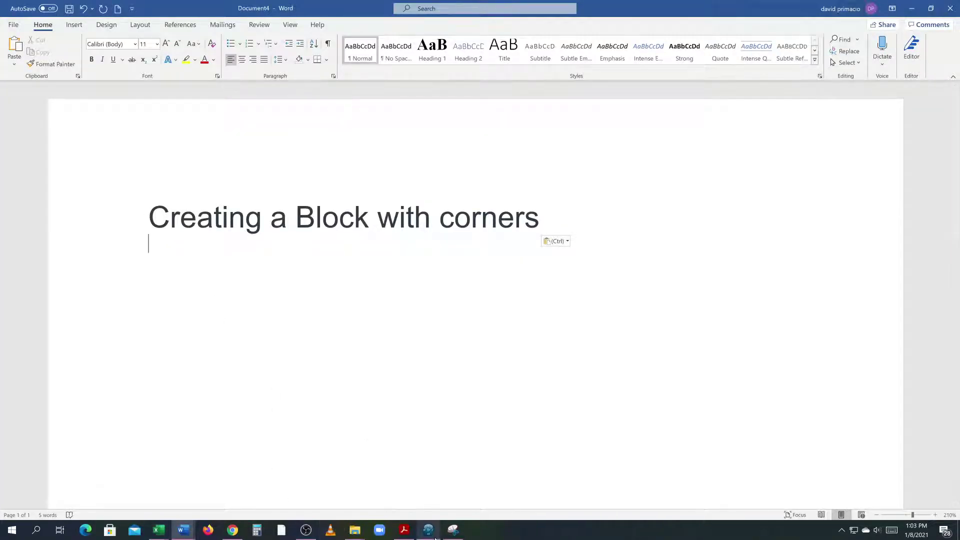
click(434, 536)
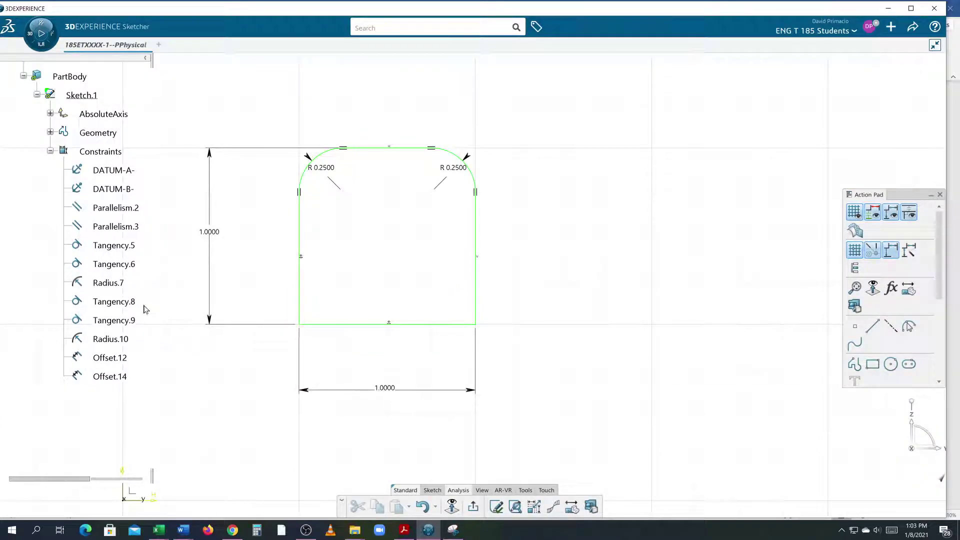
click(113, 170)
click(113, 189)
click(188, 210)
scroll(123, 102, up, 3)
scroll(125, 103, down, 1)
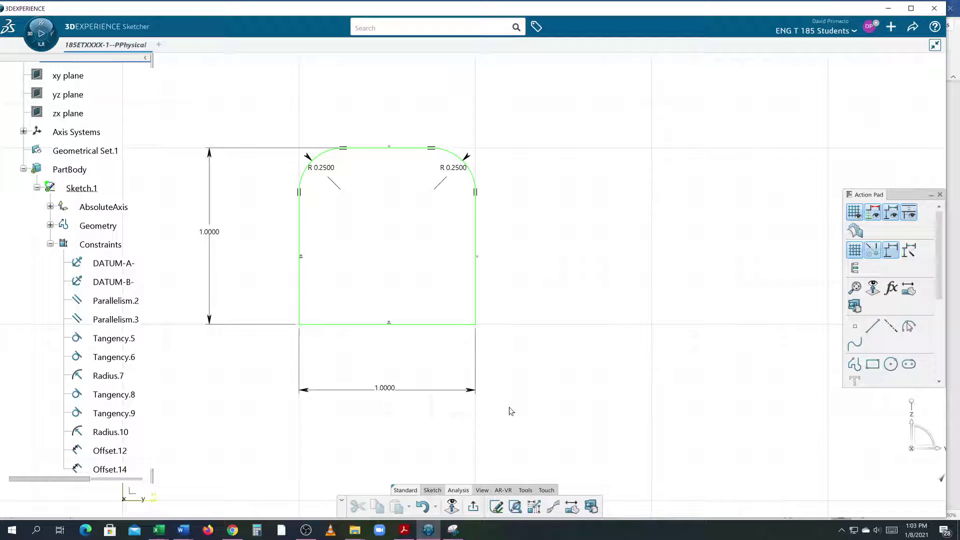
click(497, 511)
drag(610, 193, 523, 110)
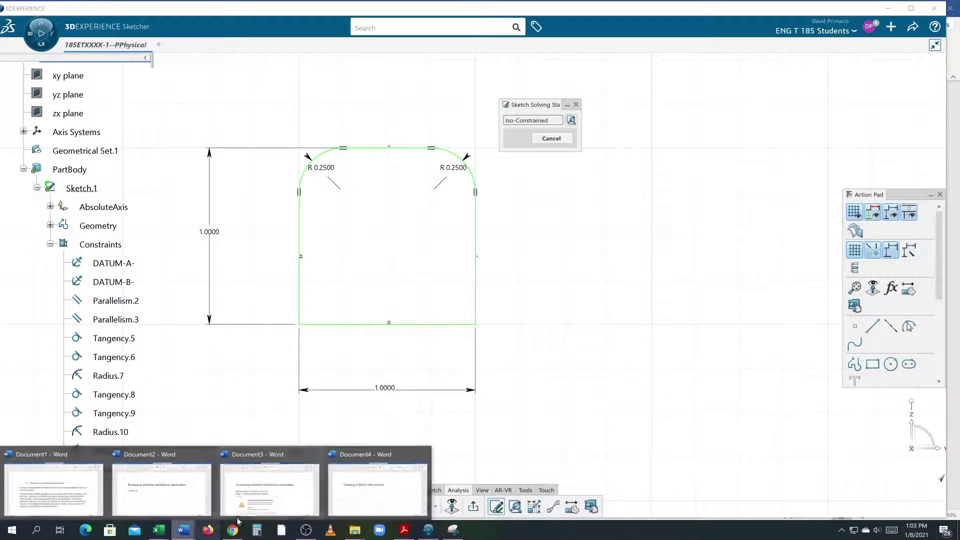
In Word's Document4, insert a screen clipping of the sketch with its specification tree and solving status below the title.
click(365, 497)
click(74, 24)
click(251, 65)
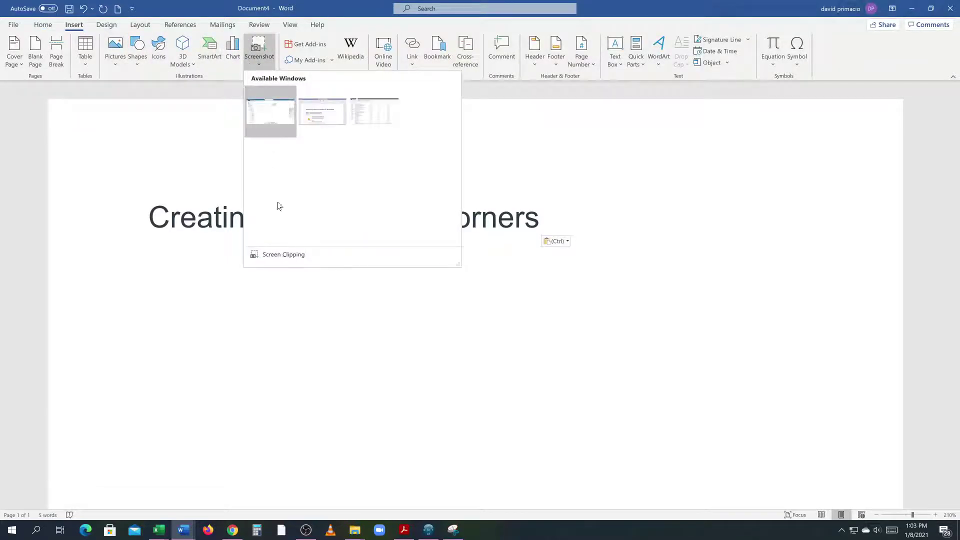
click(273, 255)
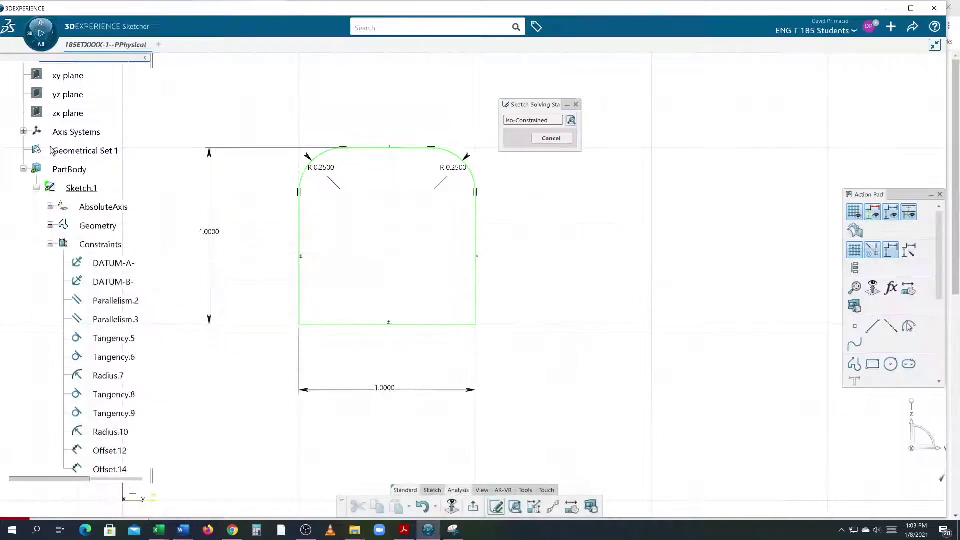
drag(2, 6, 605, 525)
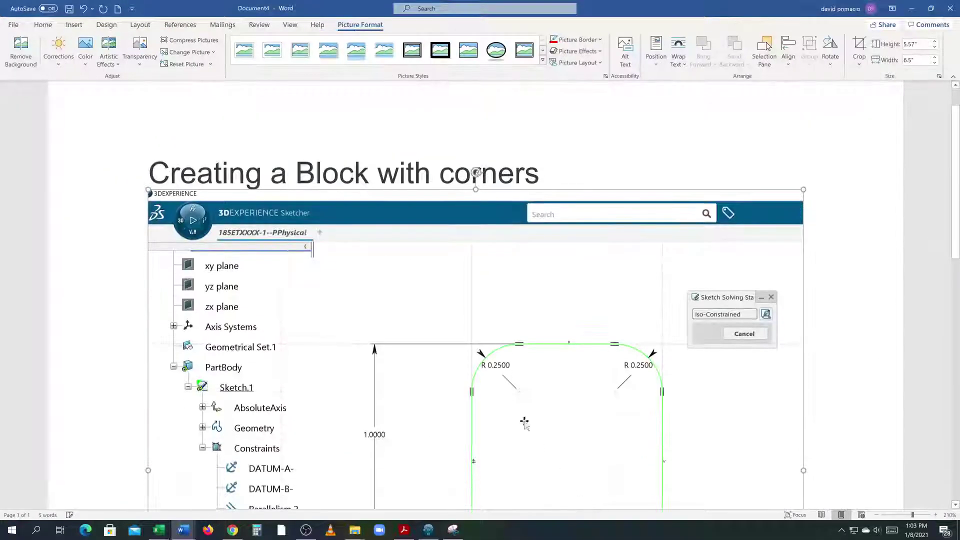
scroll(441, 338, down, 2)
scroll(419, 320, up, 1)
scroll(400, 300, down, 5)
scroll(397, 306, up, 5)
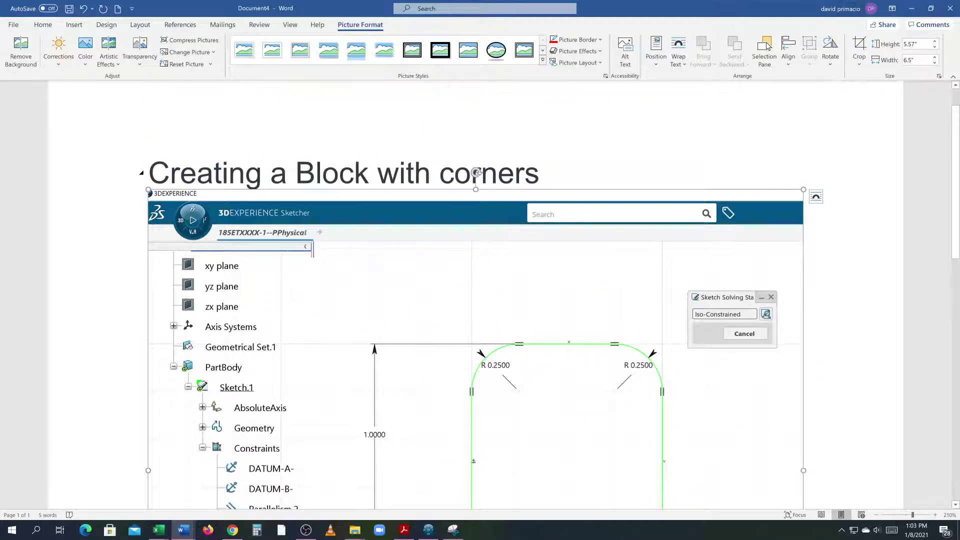
Add the assignment's line "snap shot of sketch with spec tree" between title and picture, leaving out its "Page 1:" prefix.
click(539, 173)
key(Return)
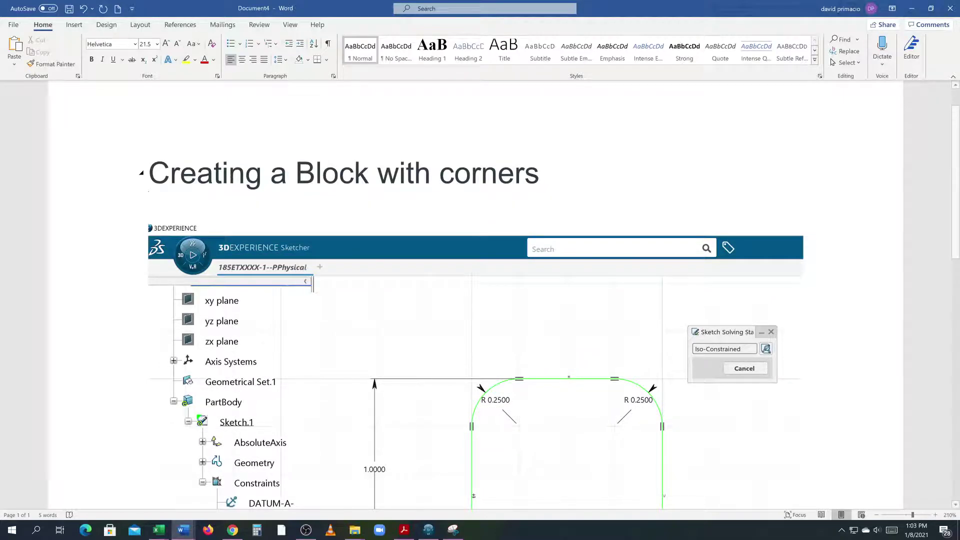
click(233, 530)
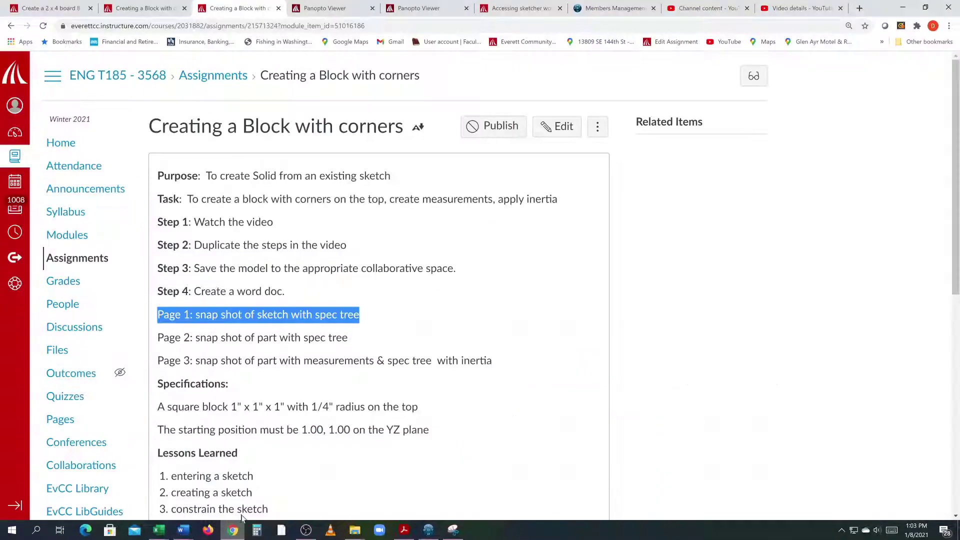
right_click(288, 318)
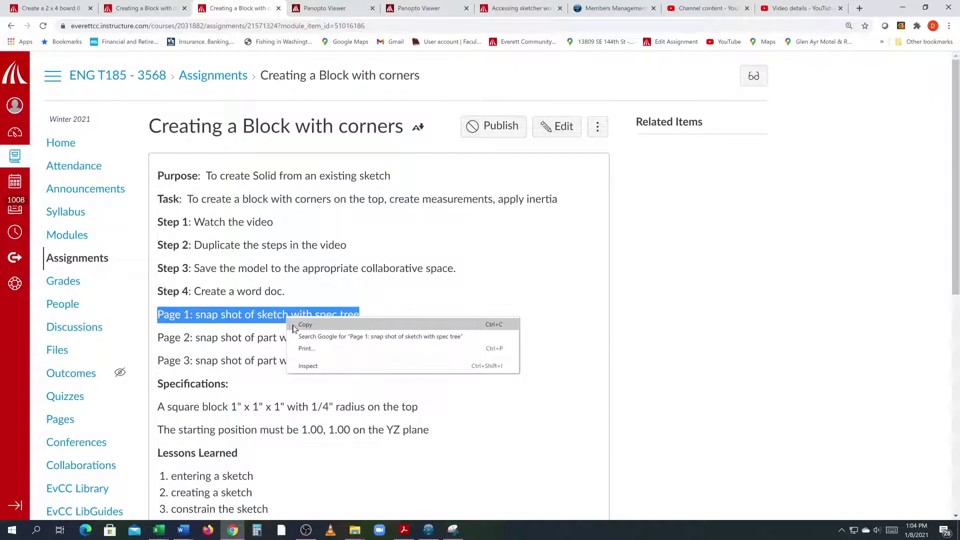
click(305, 325)
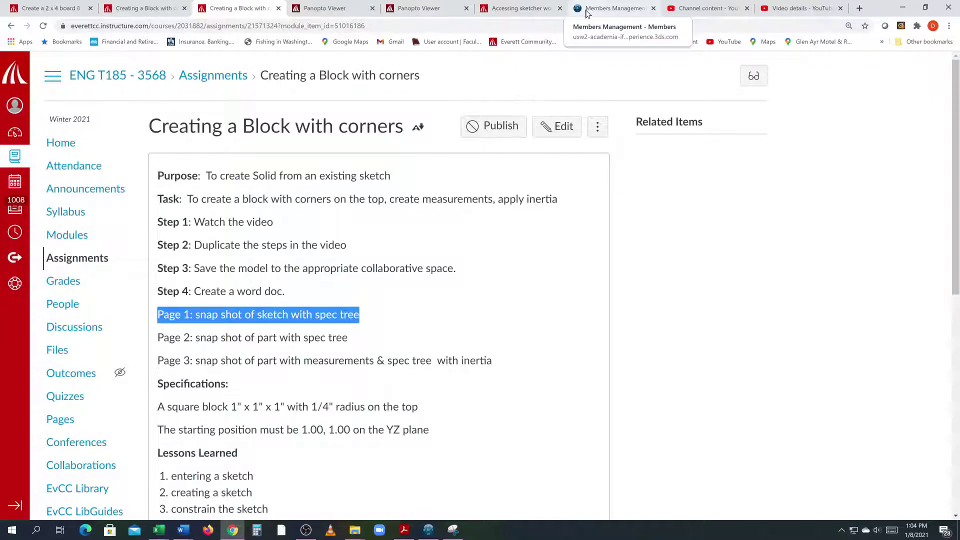
click(176, 533)
click(192, 490)
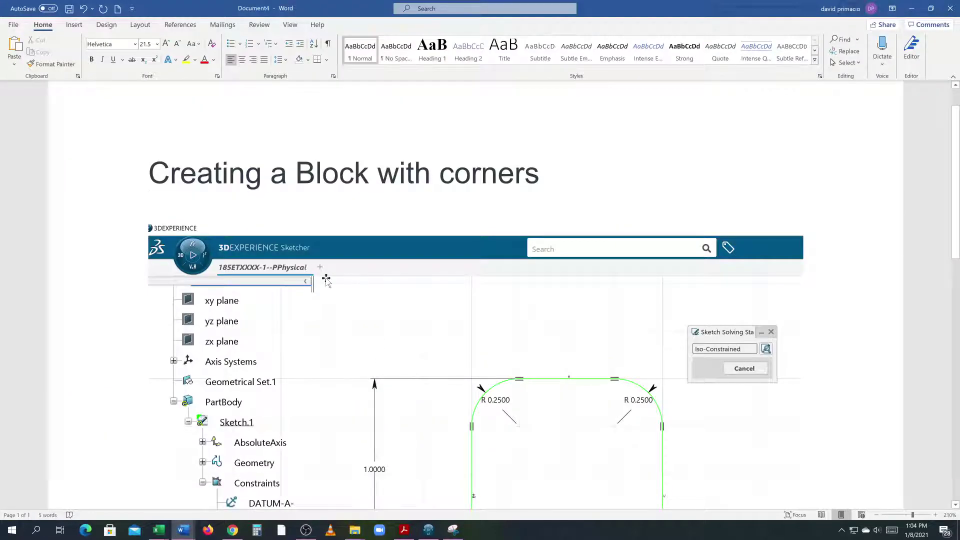
key(ctrl+v)
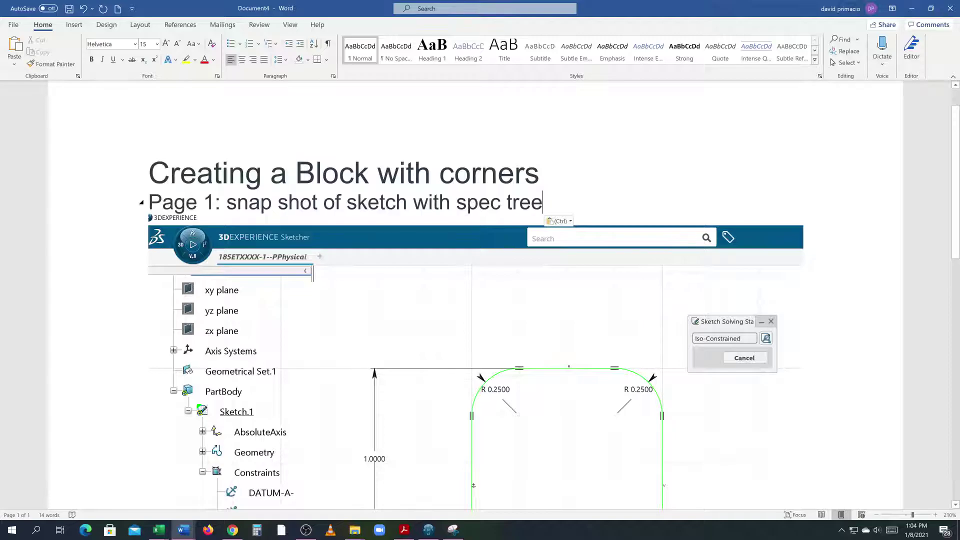
drag(227, 202, 149, 202)
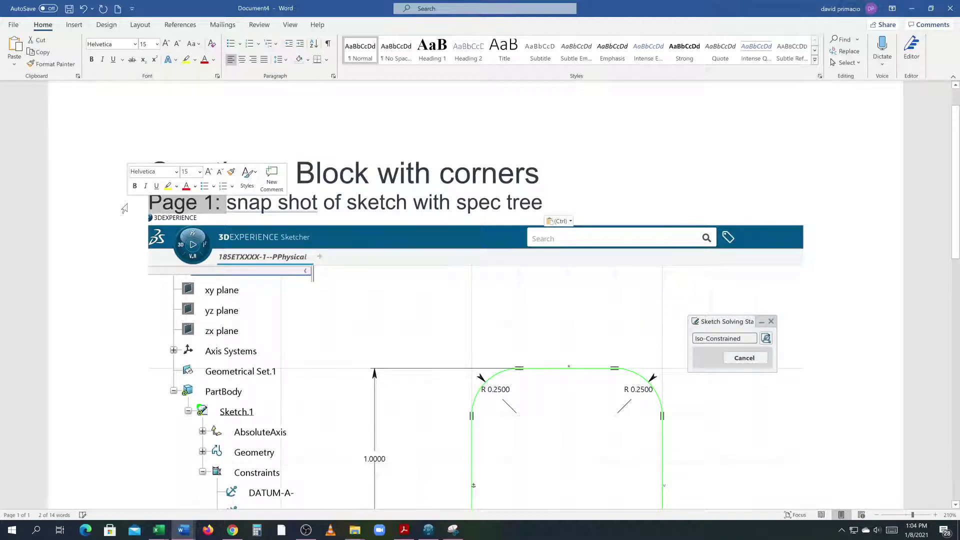
key(BackSpace)
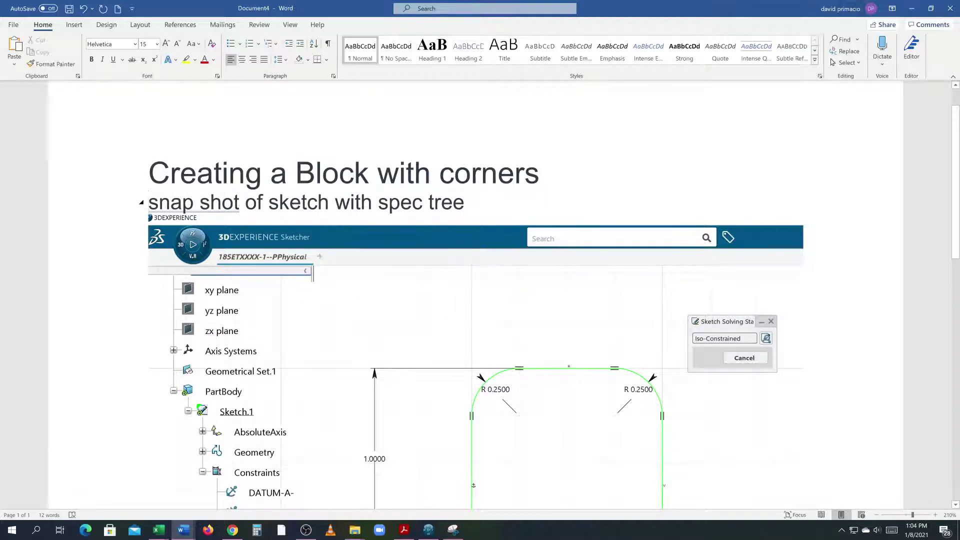
Add a new empty line below the sketch picture in the Word document.
scroll(457, 208, down, 7)
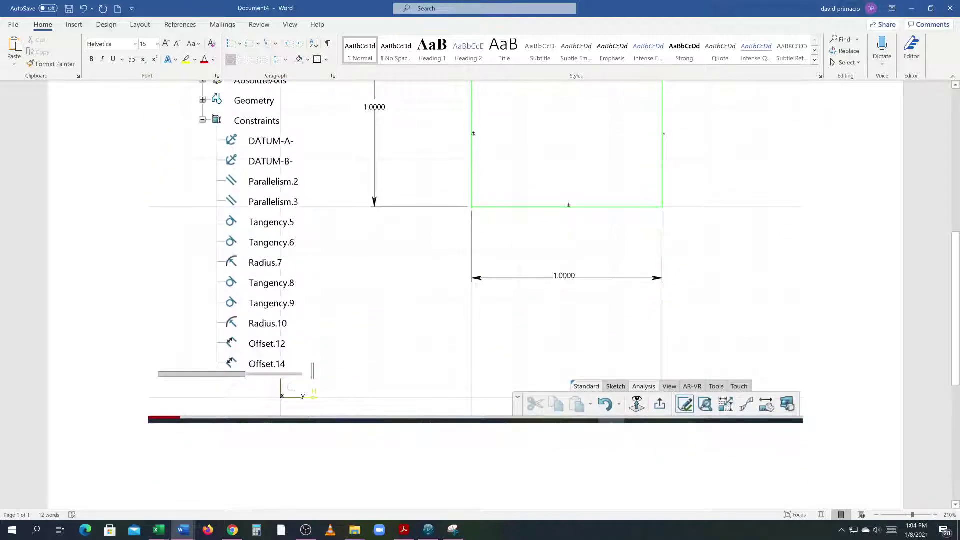
click(825, 413)
key(Return)
scroll(726, 389, up, 3)
scroll(727, 389, down, 3)
Back in 3DEXPERIENCE, close the solving status, run Sketch Analysis on the sketch and place its window clear of the profile.
key(alt+Tab)
key(Tab)
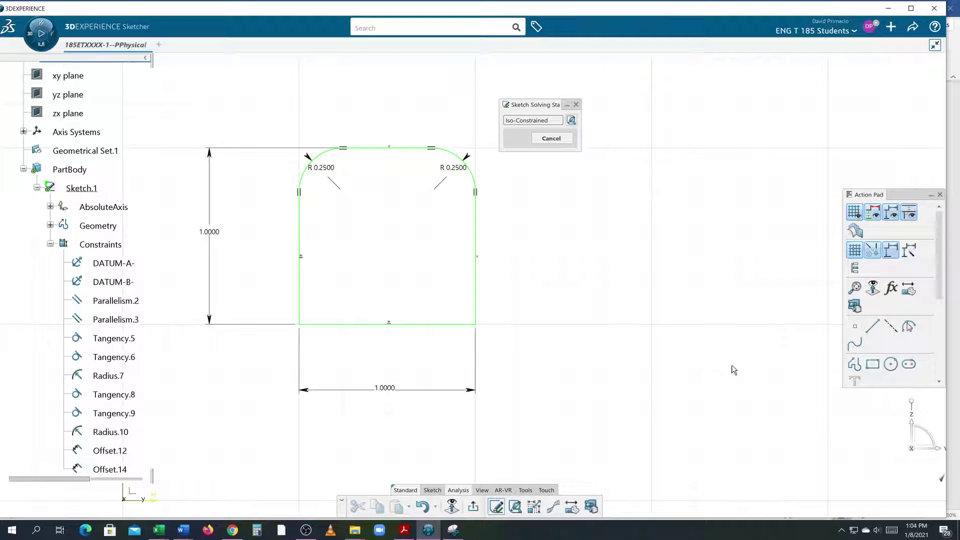
click(498, 513)
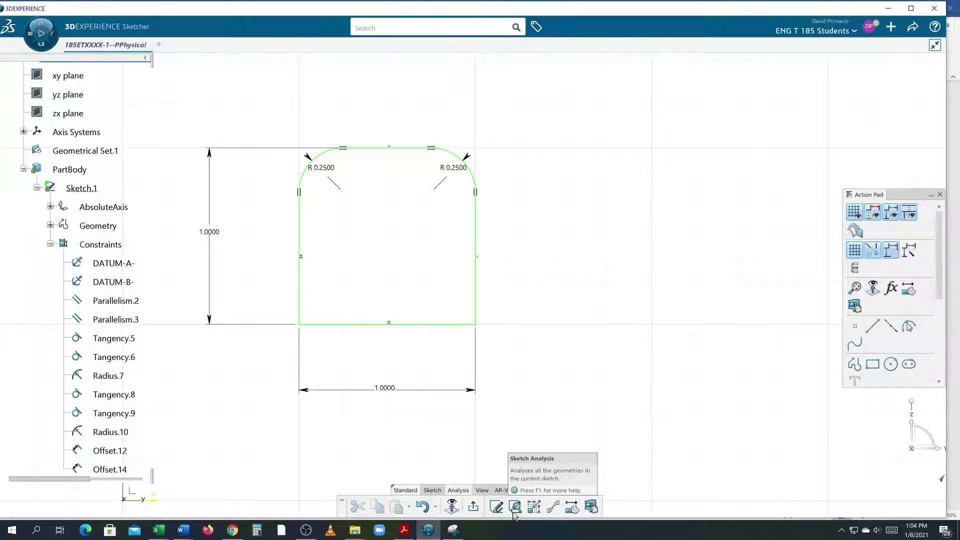
click(515, 510)
mouse_move(685, 161)
mouse_down()
mouse_move(629, 139)
mouse_move(600, 105)
mouse_move(601, 69)
mouse_up()
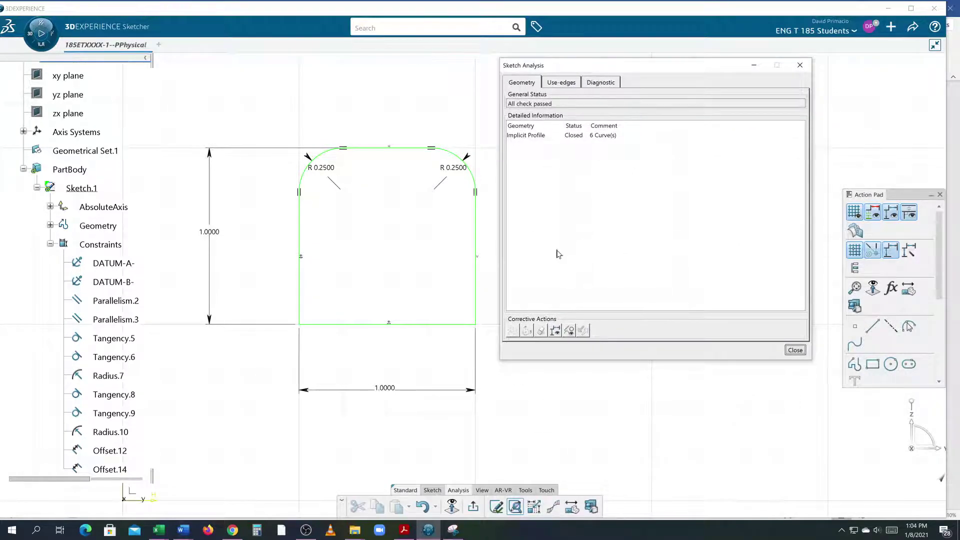
mouse_move(420, 358)
middle_down()
mouse_move(390, 379)
mouse_move(398, 385)
middle_up()
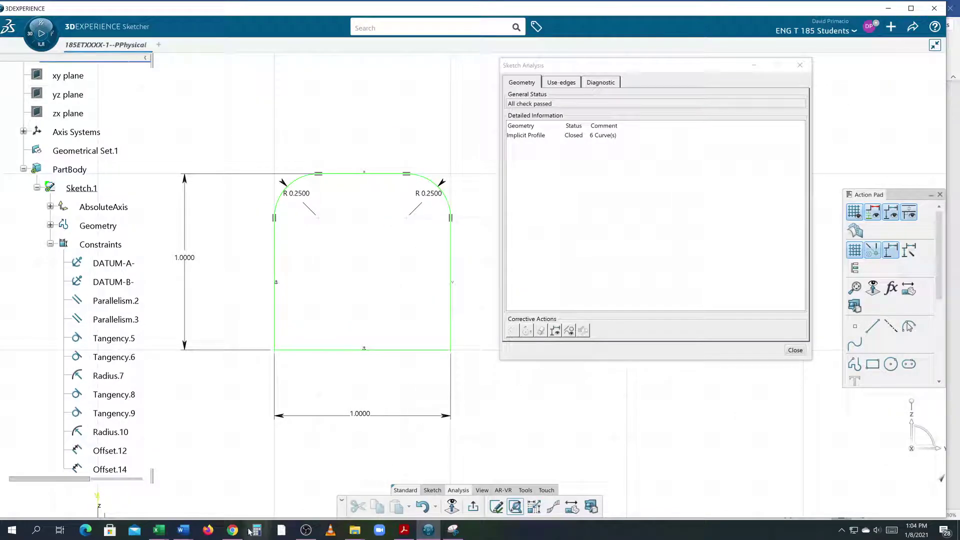
Insert a screen clipping of the sketch, specification tree and Sketch Analysis window below the first picture in Word's Document4.
click(176, 535)
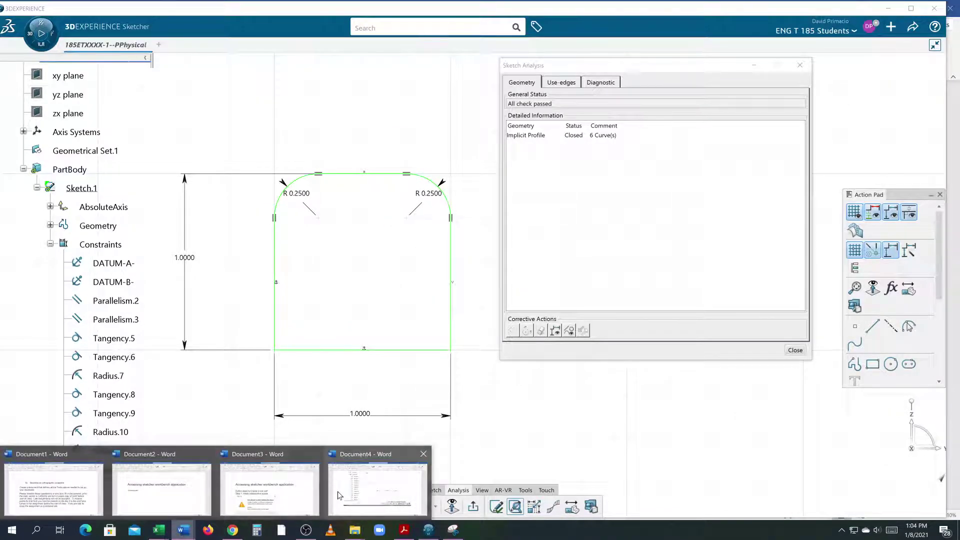
click(336, 487)
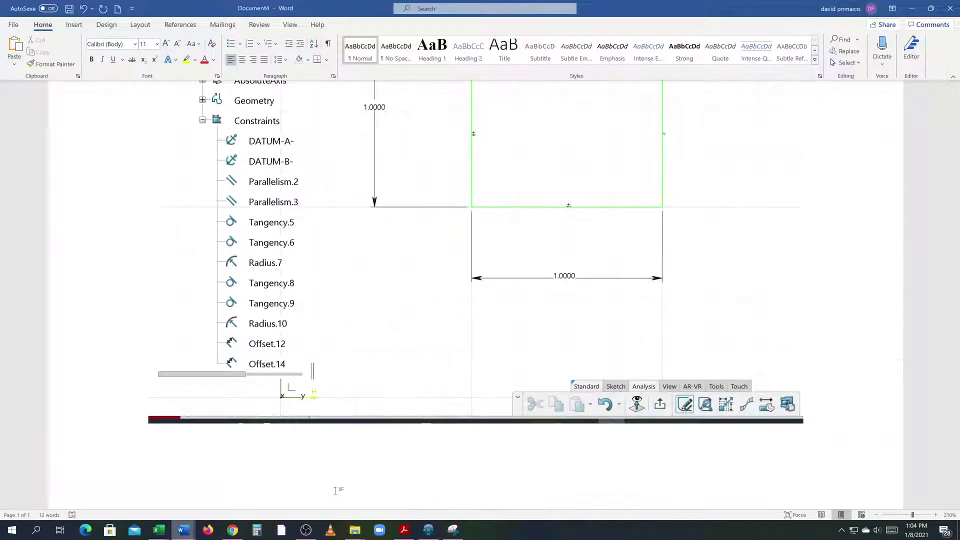
click(74, 25)
click(259, 56)
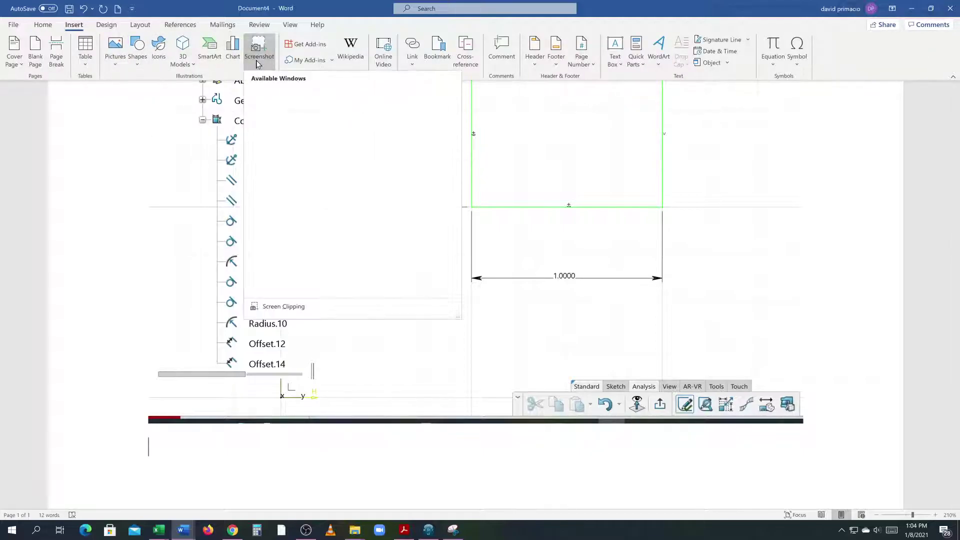
key(alt+Tab)
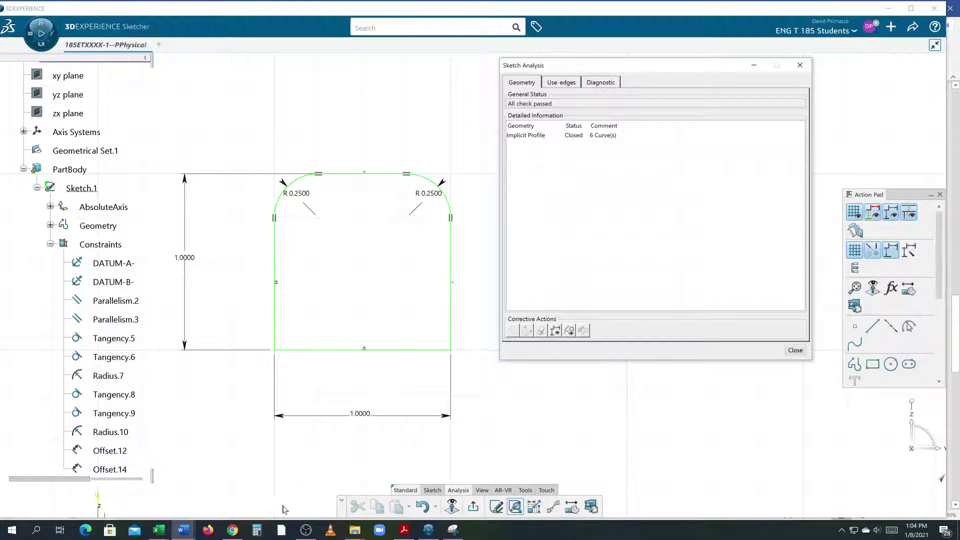
mouse_move(183, 530)
click(376, 485)
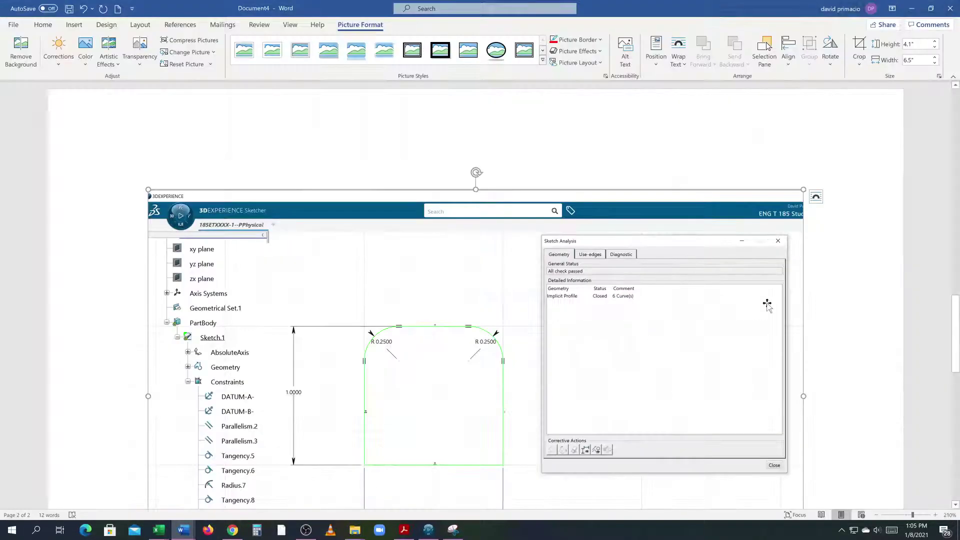
Look over the Sketch Analysis clipping and remove it from the Word document.
scroll(760, 295, down, 6)
scroll(755, 292, up, 4)
scroll(761, 296, up, 3)
scroll(761, 296, down, 3)
scroll(761, 296, up, 3)
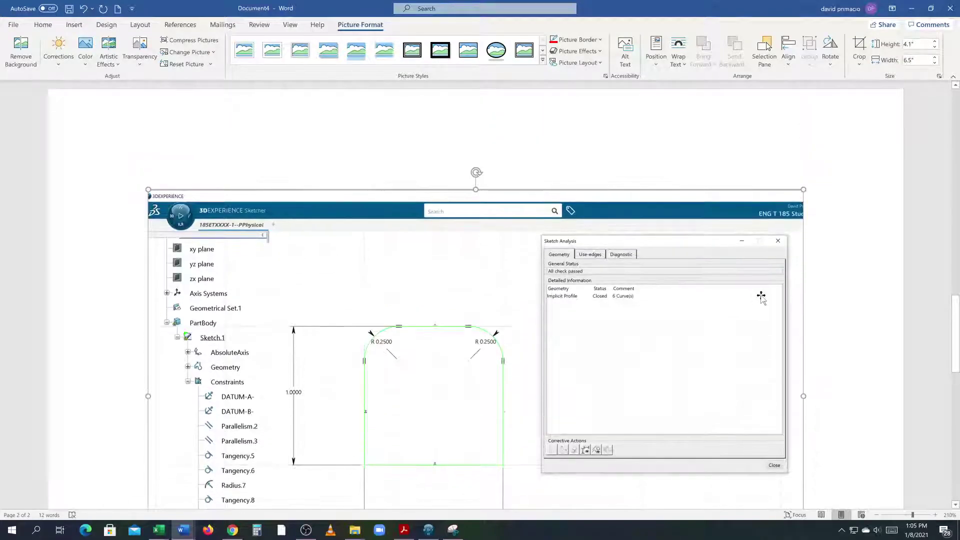
scroll(750, 299, down, 3)
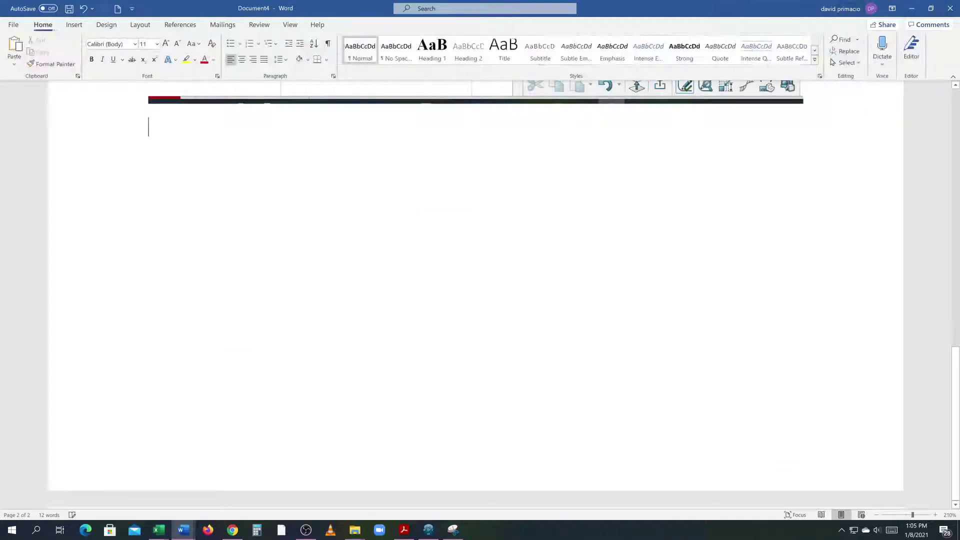
scroll(611, 397, up, 8)
scroll(608, 395, up, 1)
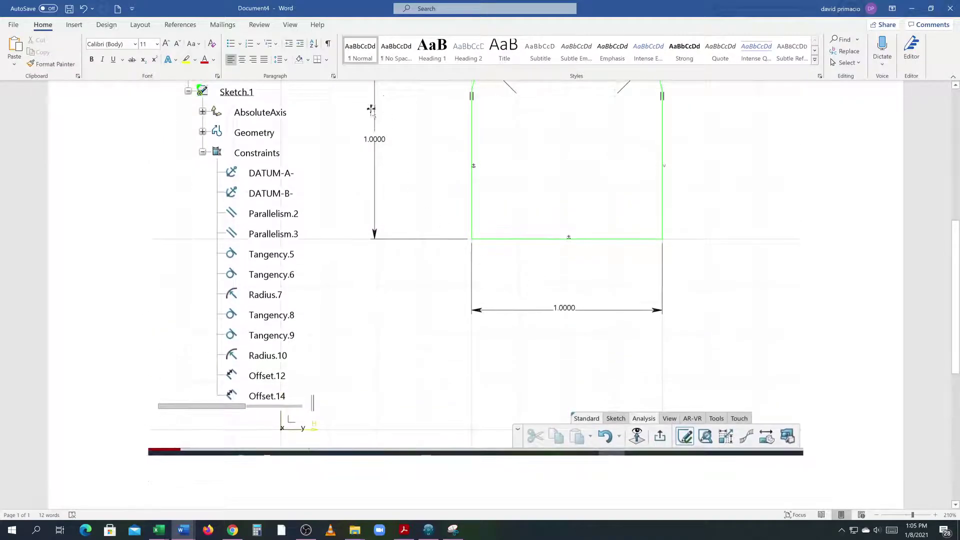
Insert a screenshot of the whole 3DEXPERIENCE window below the first sketch picture.
click(75, 25)
click(258, 63)
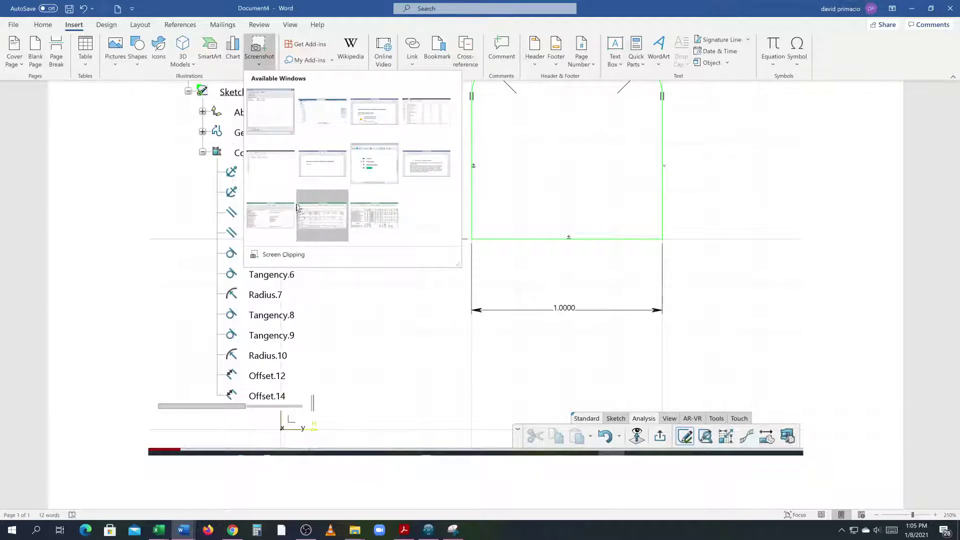
click(314, 118)
scroll(500, 310, down, 5)
scroll(508, 313, up, 5)
scroll(568, 355, down, 5)
scroll(568, 357, up, 5)
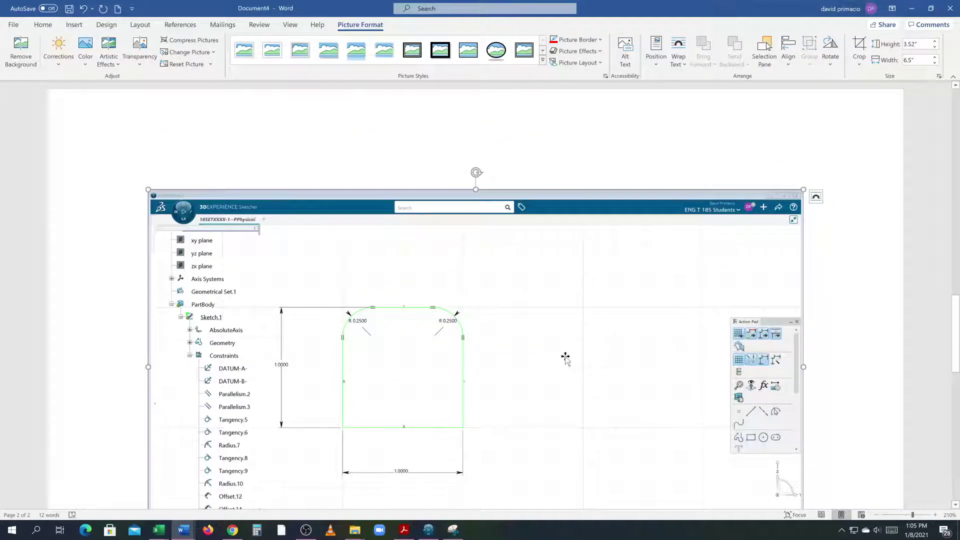
Undo the insertion of the full-window screenshot and the removal of the Sketch Analysis clipping, and place the cursor after the restored picture.
key(ctrl+z)
key(ctrl+z)
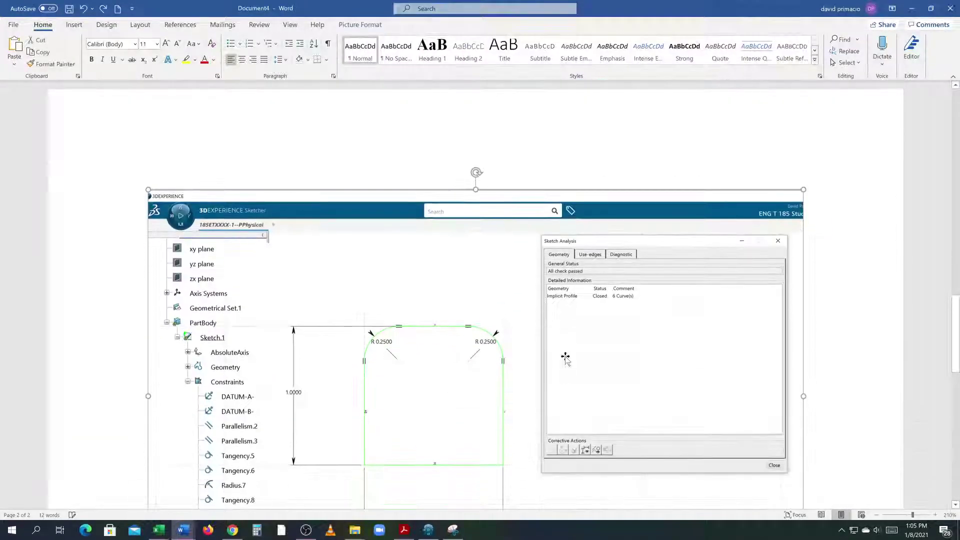
scroll(565, 358, down, 3)
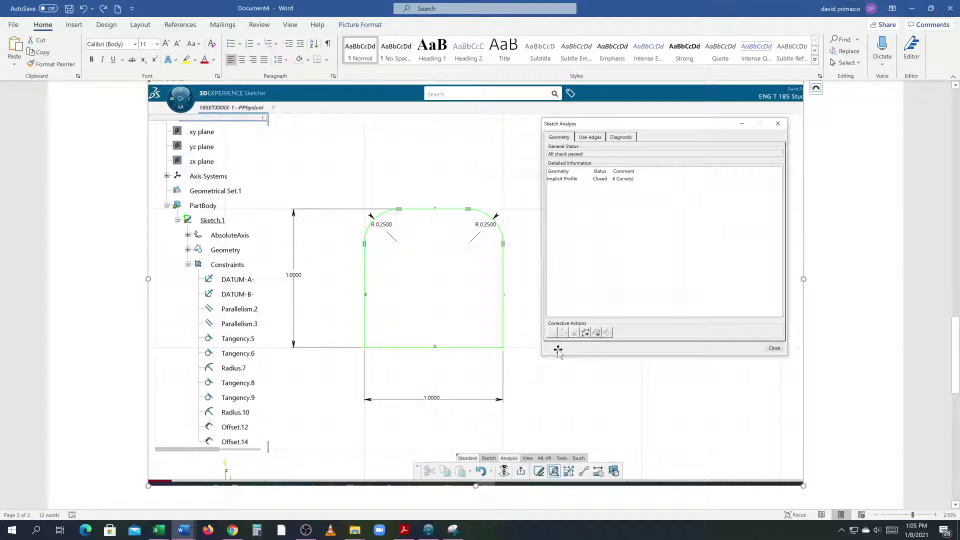
scroll(559, 351, down, 3)
click(827, 360)
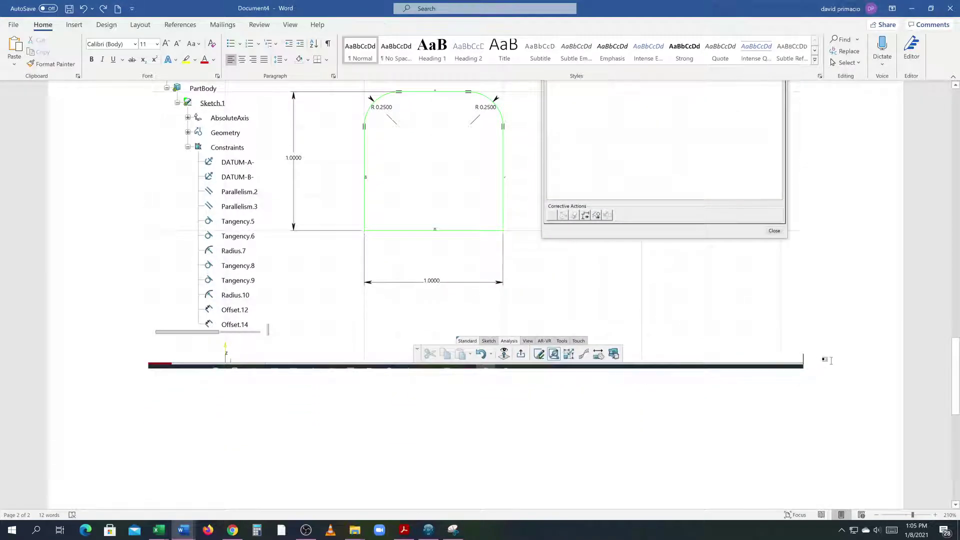
key(ctrl+v)
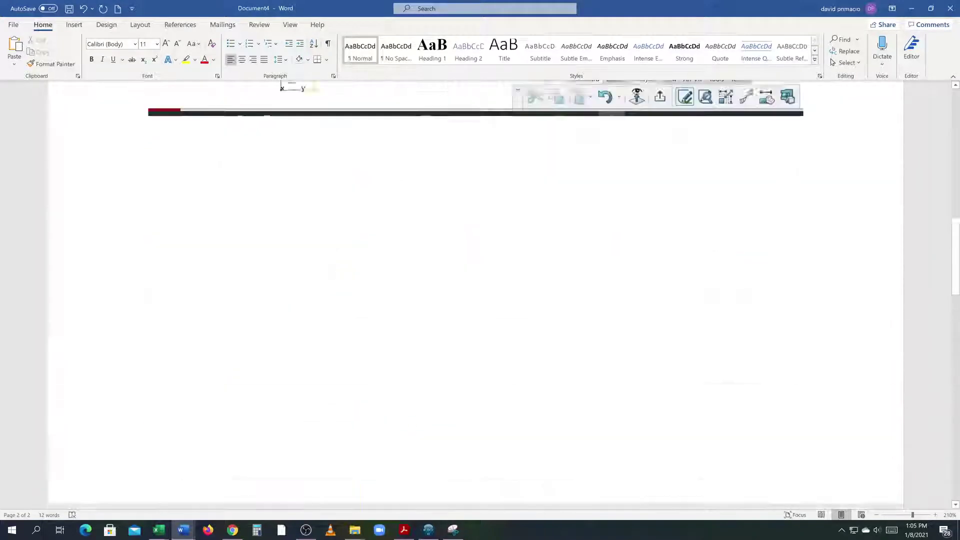
Draw an ellipse about 0.64 in wide and 0.25 in high around the Iso-Constrained status in the first sketch picture.
scroll(475, 295, down, 15)
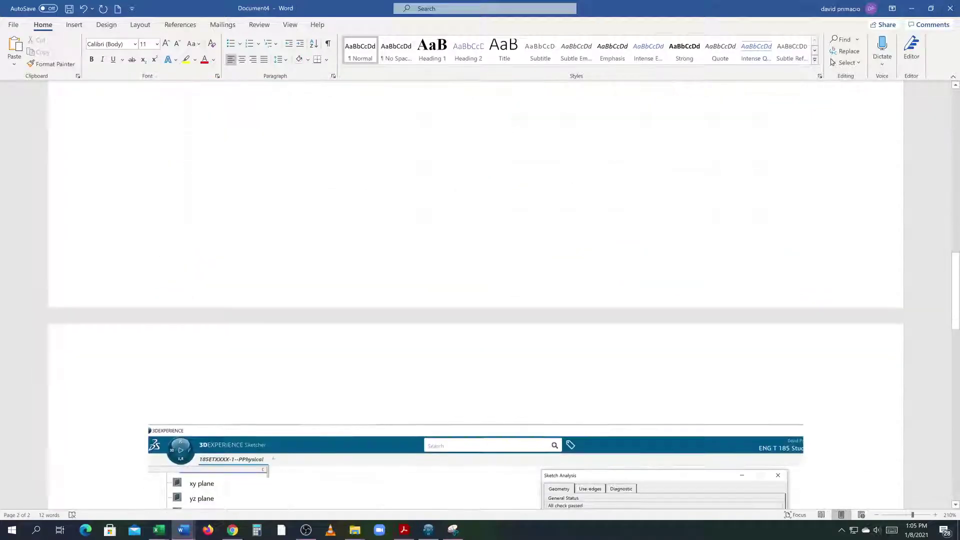
scroll(475, 295, up, 12)
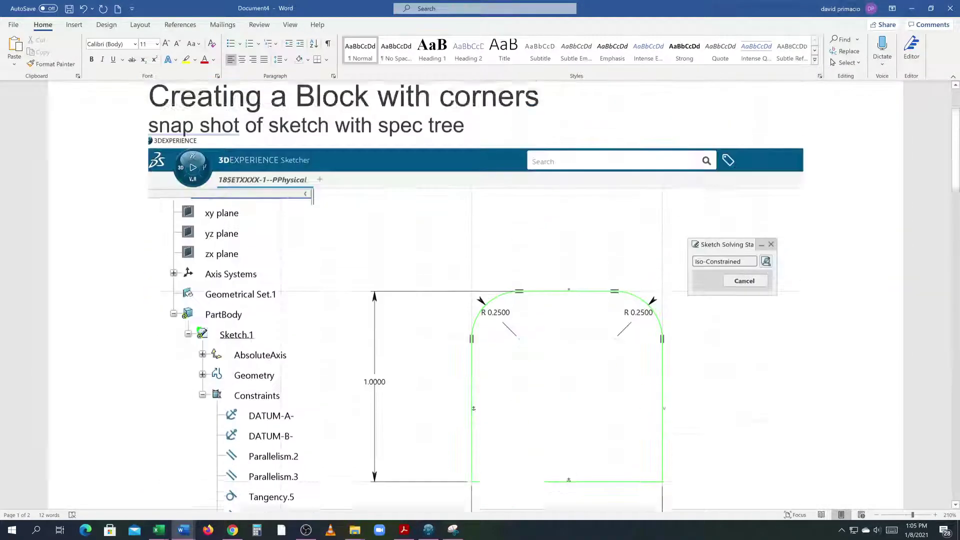
scroll(720, 260, down, 1)
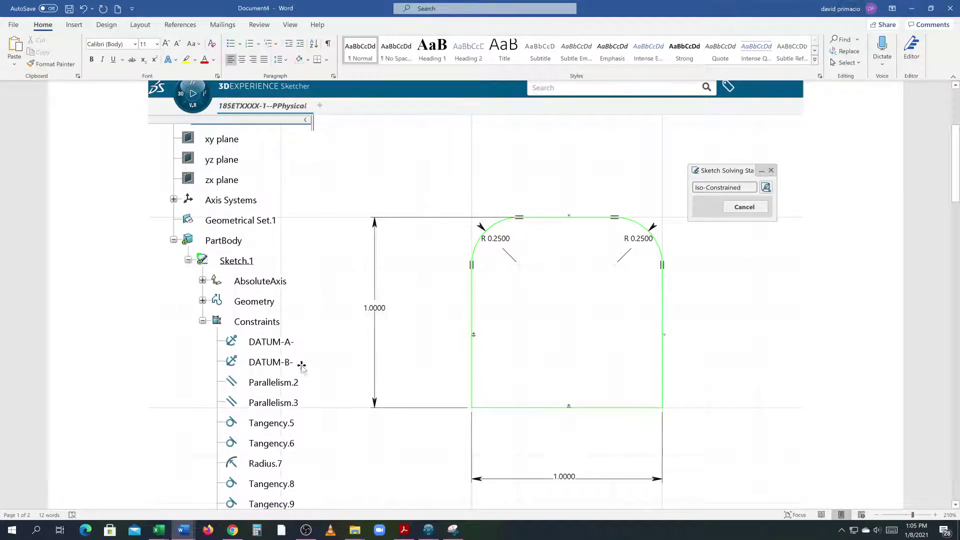
scroll(328, 407, down, 10)
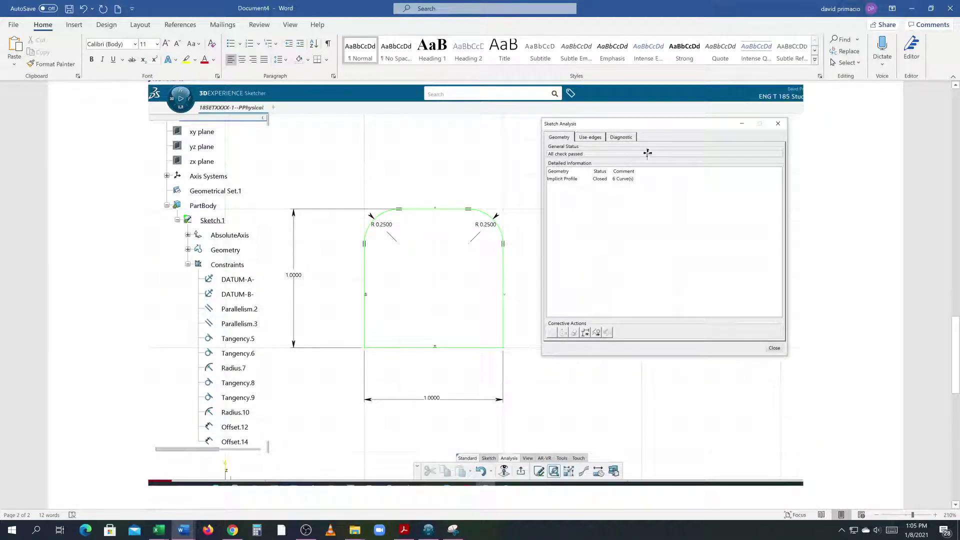
scroll(172, 200, up, 10)
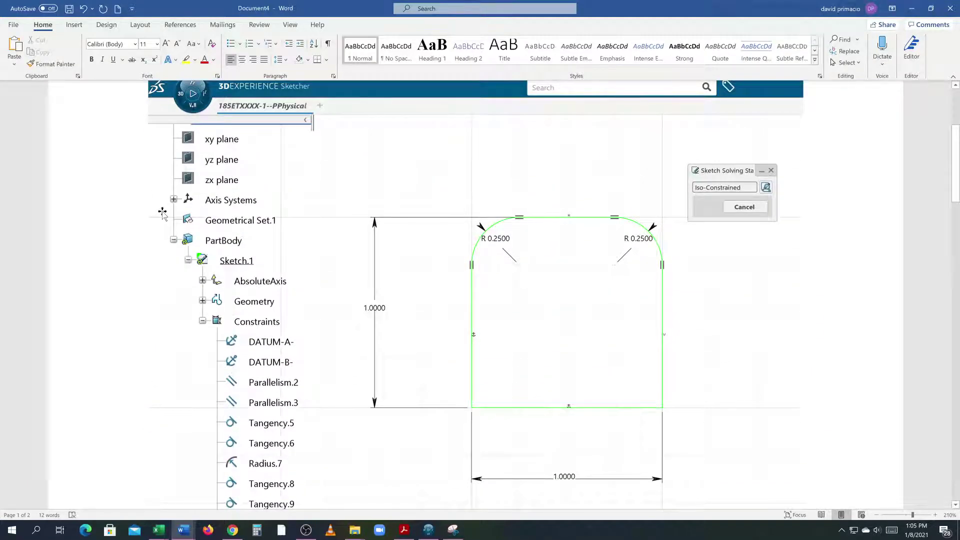
scroll(163, 214, up, 3)
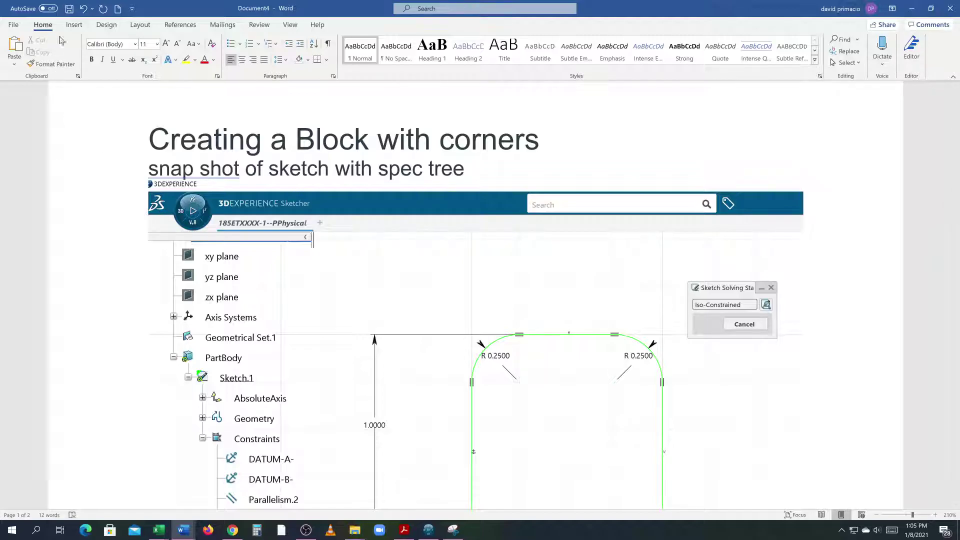
click(74, 25)
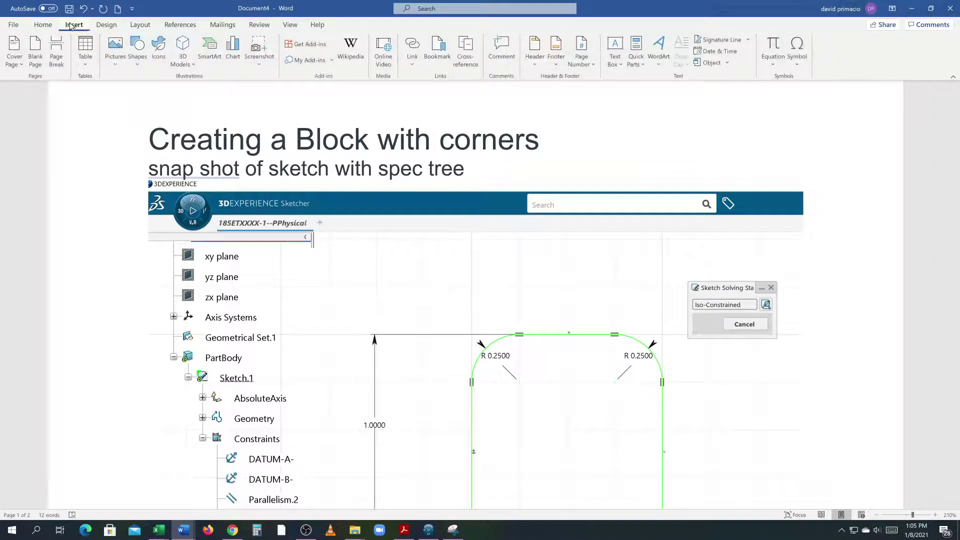
click(137, 55)
click(172, 91)
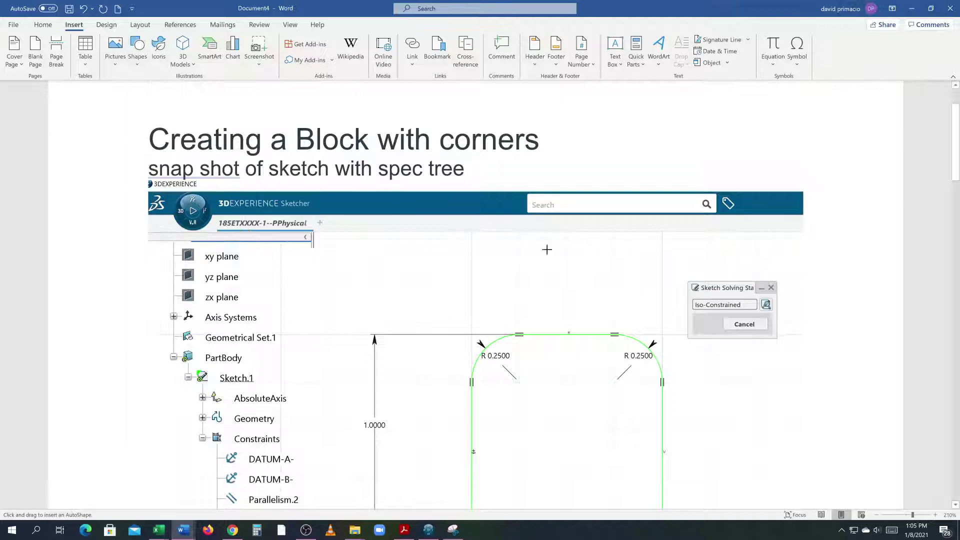
drag(689, 294, 754, 318)
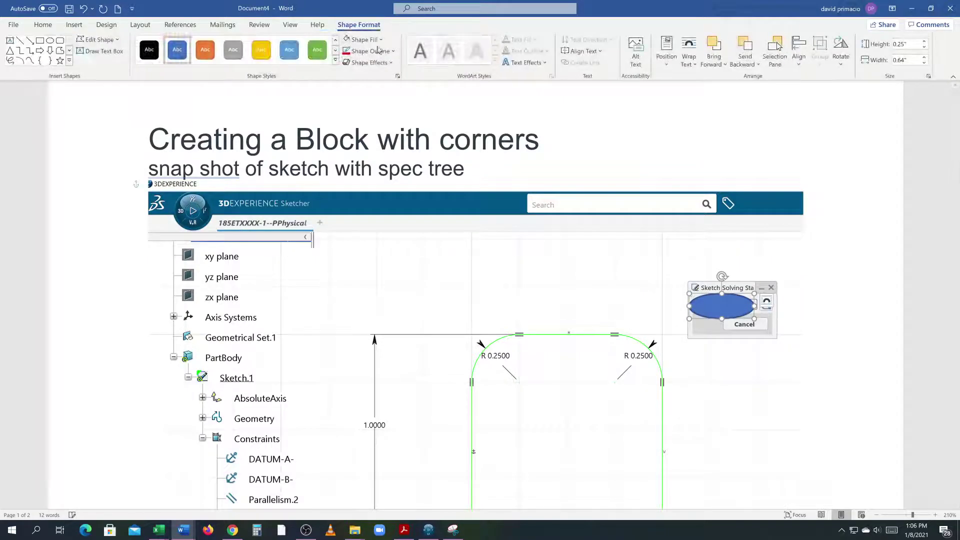
Remove the ellipse's fill and set its outline to red.
click(347, 41)
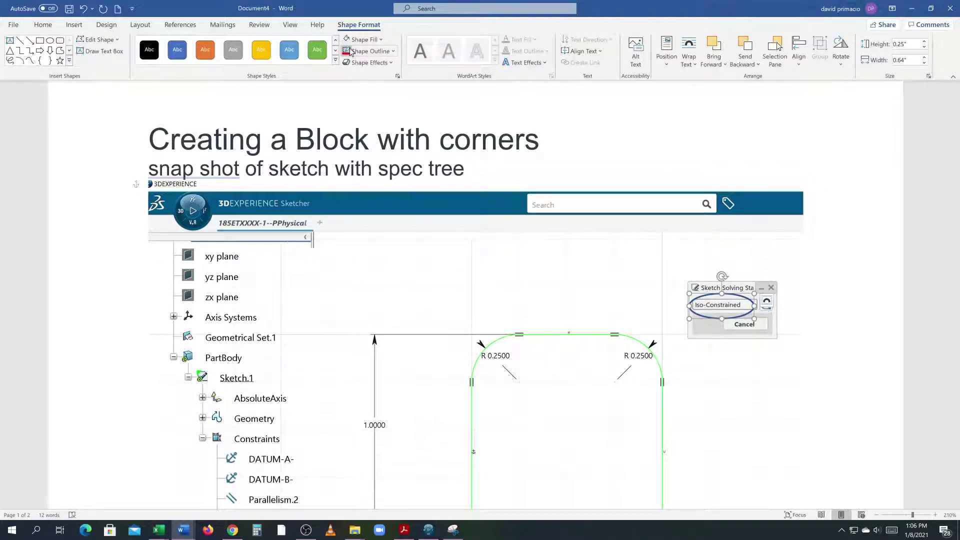
click(396, 54)
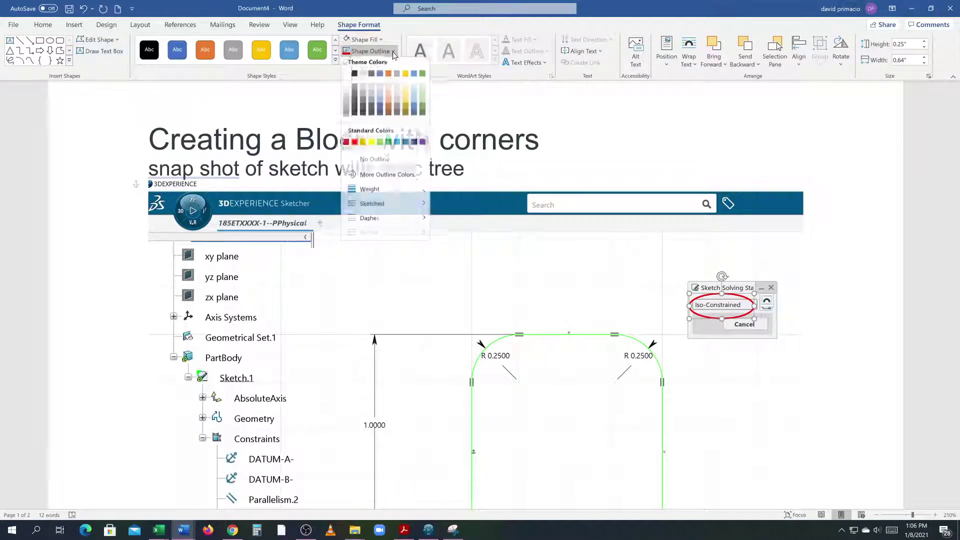
click(354, 146)
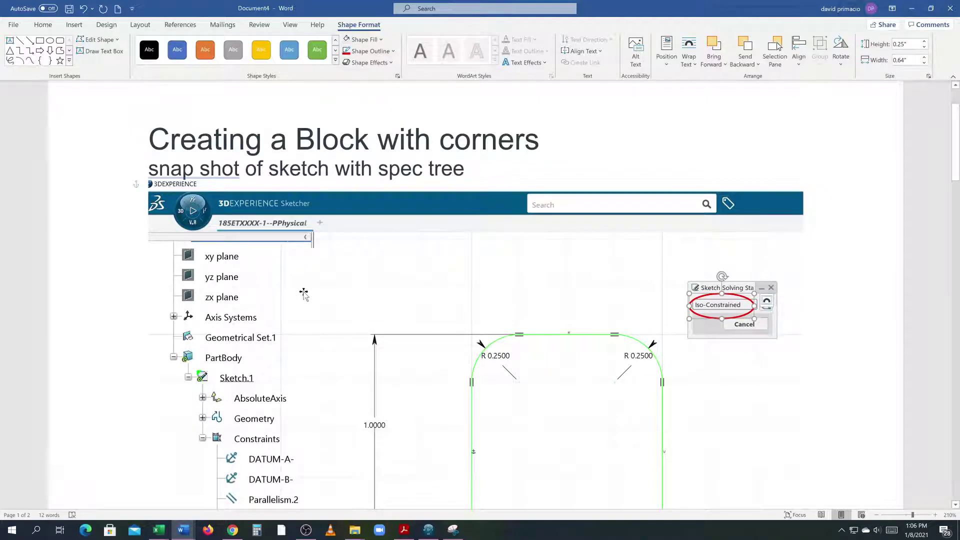
Copy the red ellipse onto the second picture and place it around the Closed status in the Sketch Analysis window.
scroll(301, 294, down, 15)
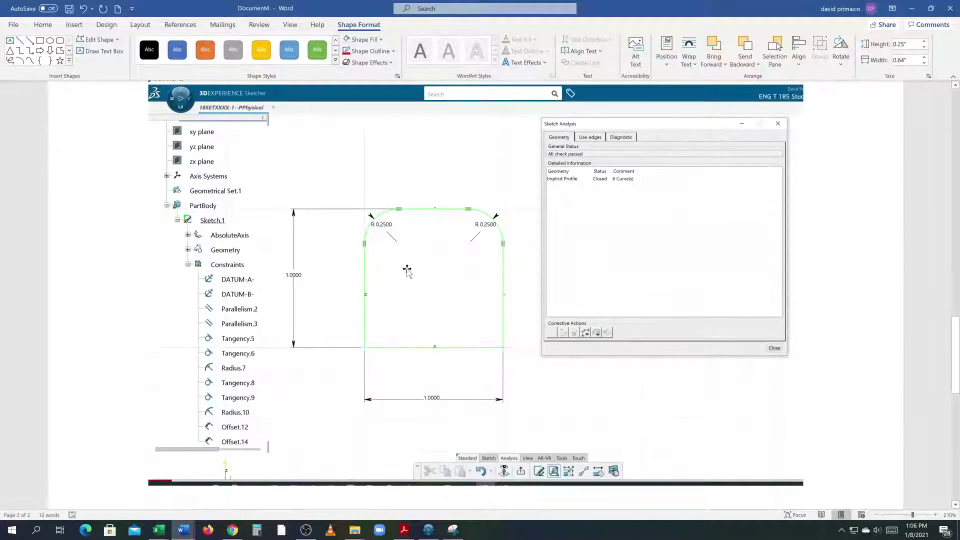
scroll(405, 270, up, 2)
scroll(277, 200, down, 8)
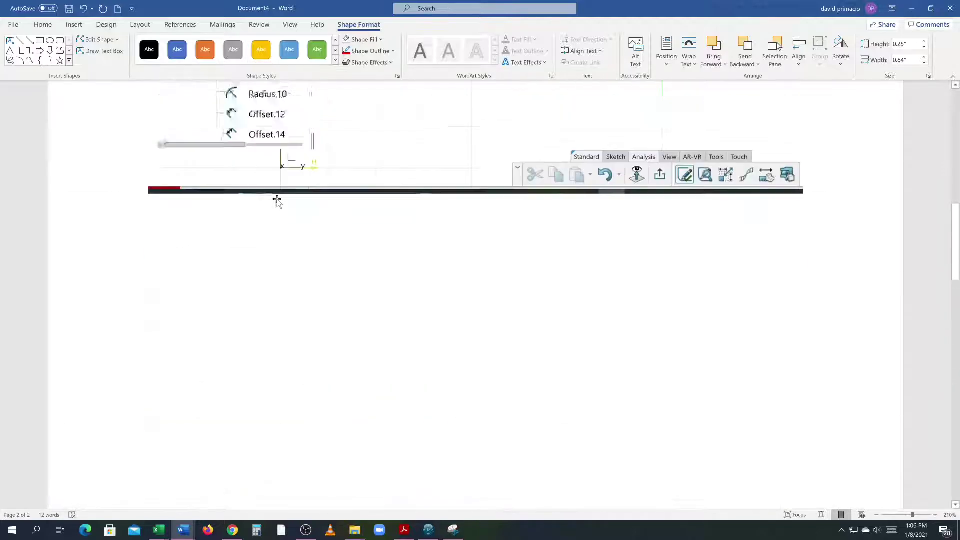
scroll(276, 200, up, 10)
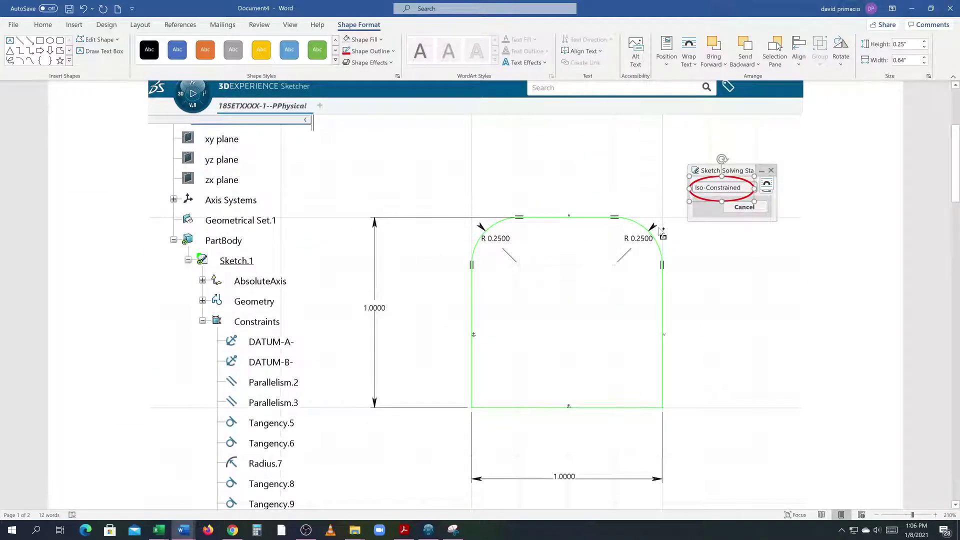
scroll(730, 283, down, 12)
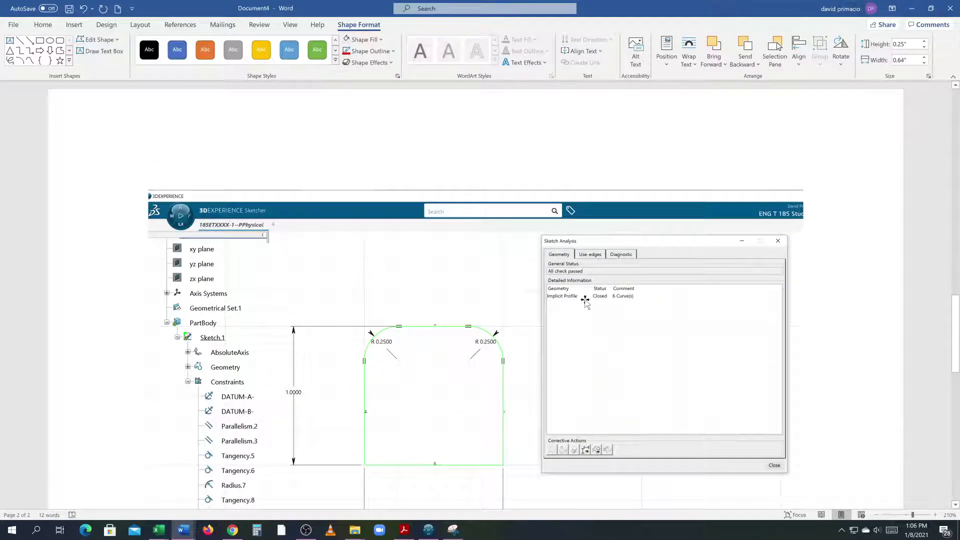
click(584, 298)
key(ctrl+v)
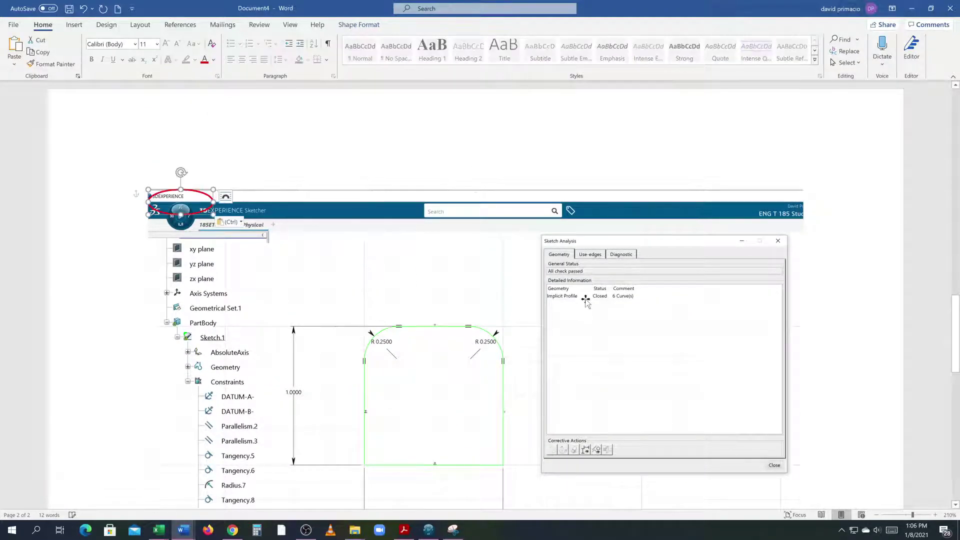
mouse_move(199, 195)
mouse_down()
mouse_move(338, 268)
mouse_move(683, 287)
mouse_move(616, 287)
mouse_move(628, 282)
mouse_up()
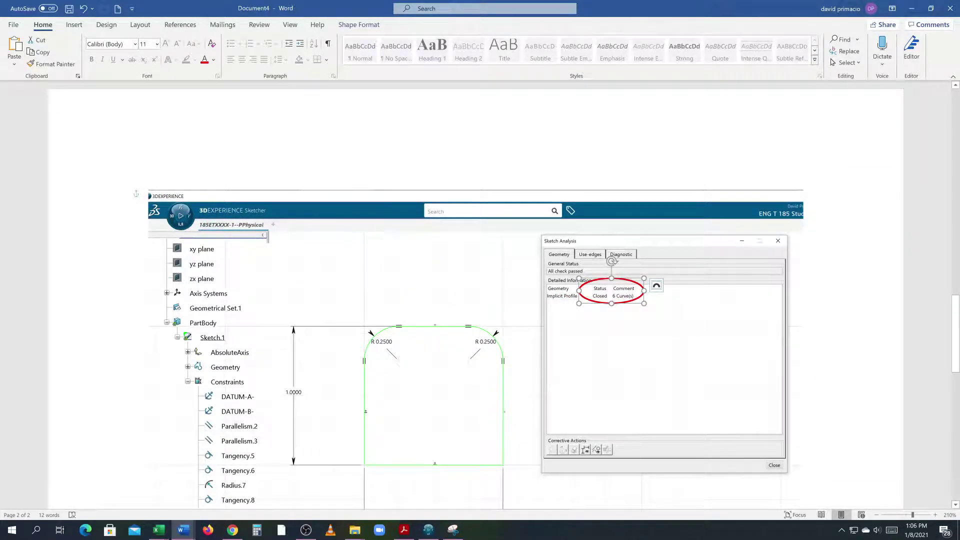
Add the caption "Closed status is verified" on a new line below the Sketch Analysis picture.
click(850, 320)
scroll(850, 320, down, 2)
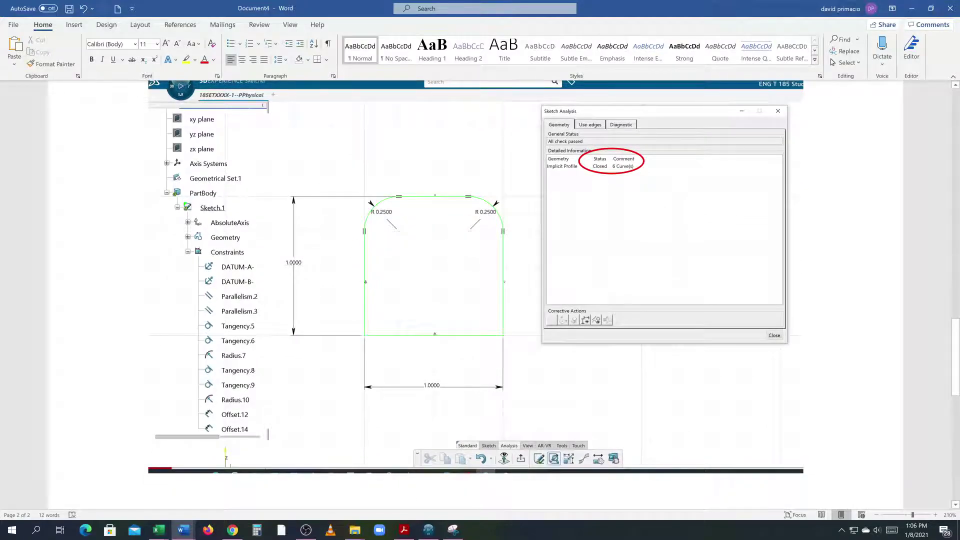
key(Return)
text(cLOSE)
key(BackSpace)
key(BackSpace)
key(BackSpace)
key(BackSpace)
key(BackSpace)
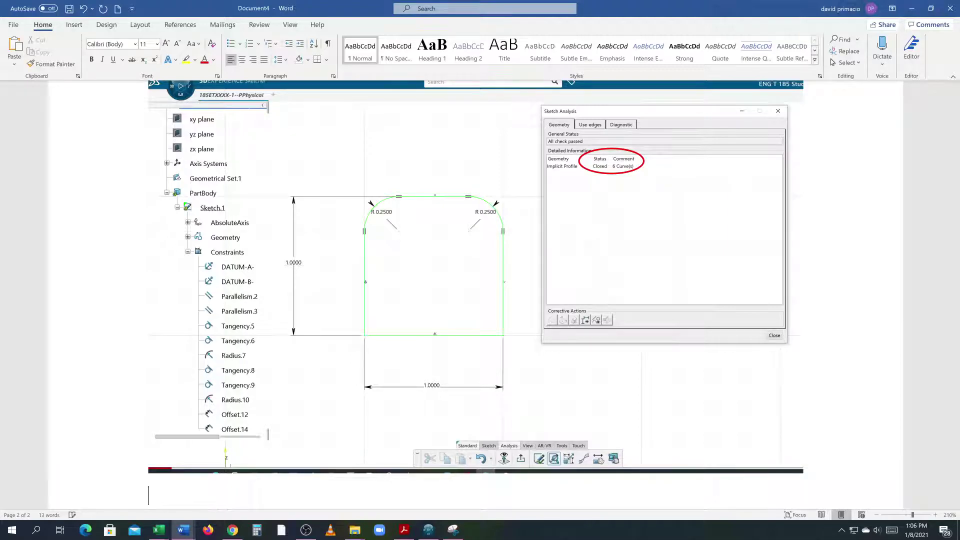
key(Caps_Lock)
text(Closed status i)
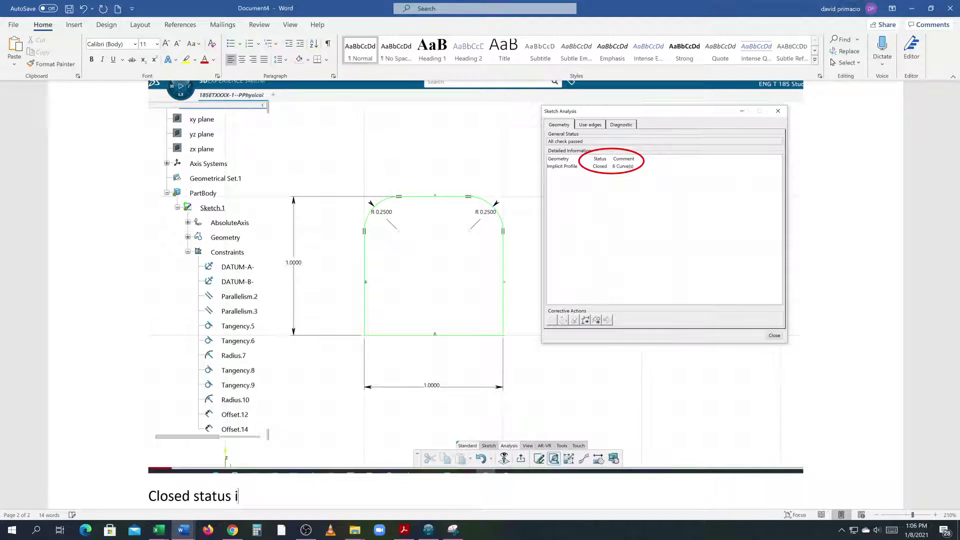
text(s verified)
Caption the first sketch picture on a new line below it: "Constrained status is verified and datums are renamed properly in the specification tree.".
scroll(475, 295, up, 10)
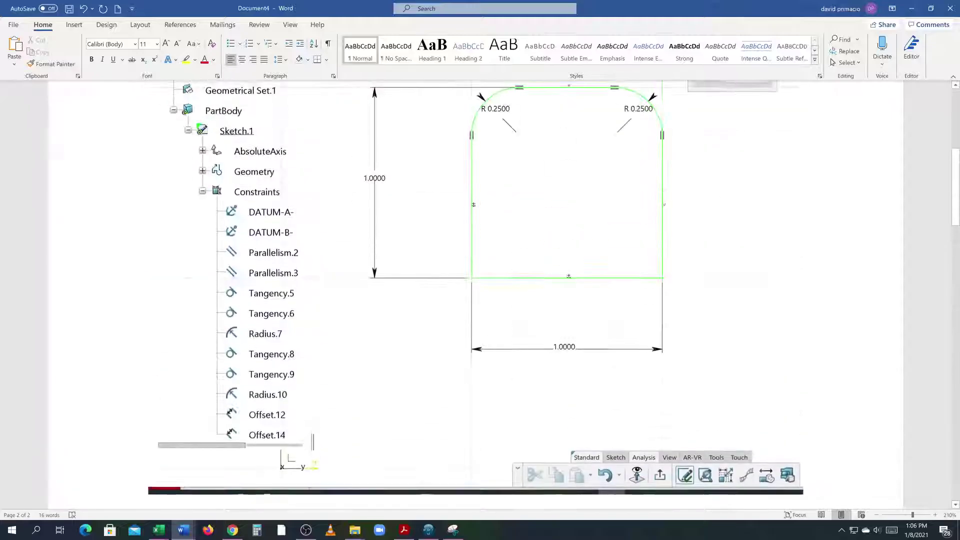
scroll(475, 295, down, 5)
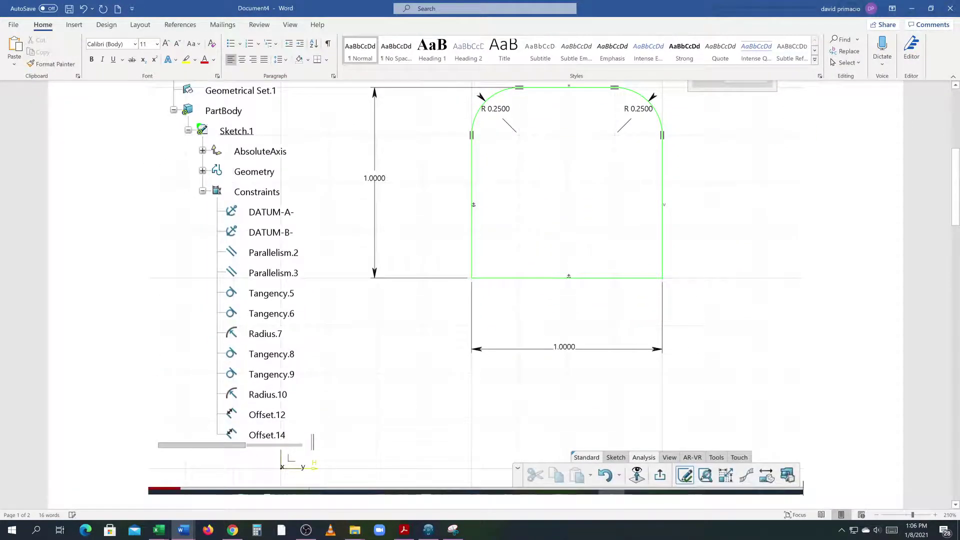
key(Return)
text(c)
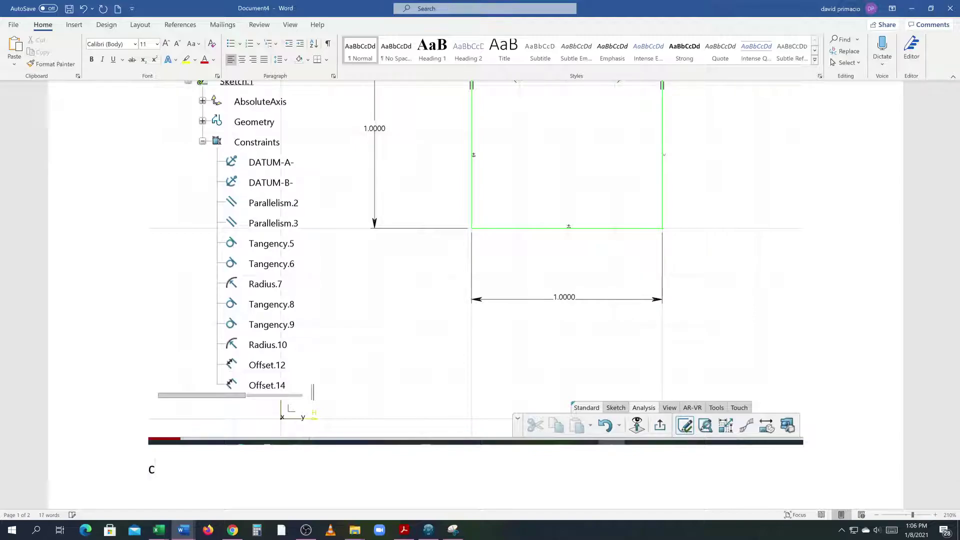
text(onstrained)
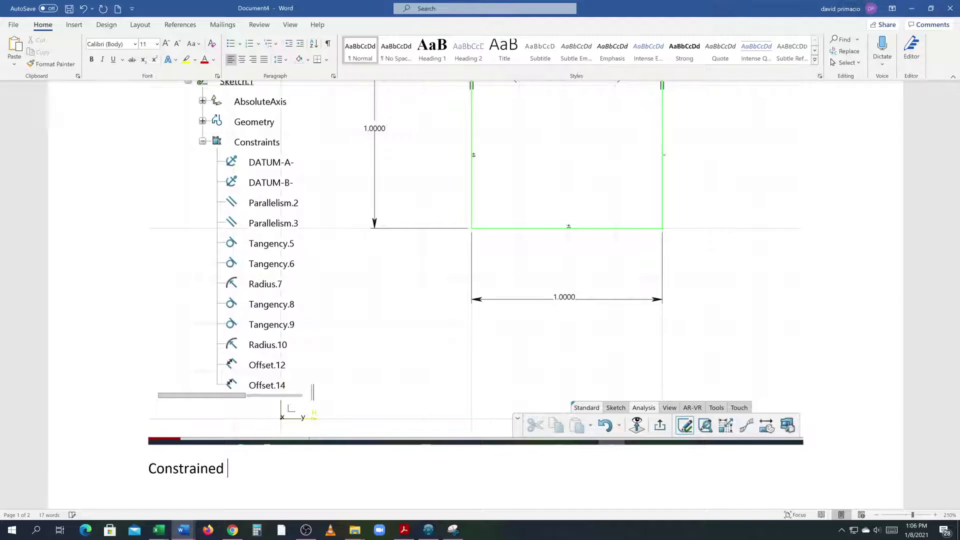
text( status is verif)
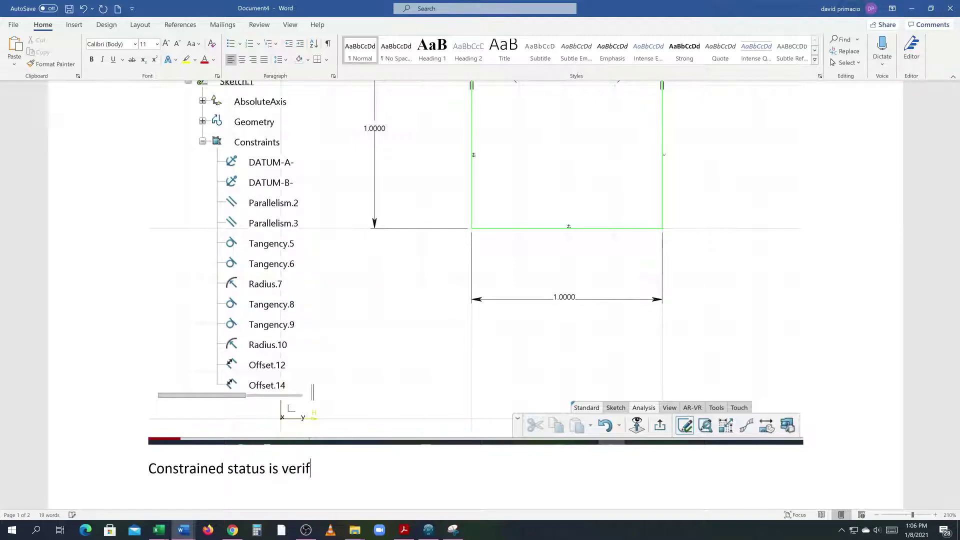
text(ied and datums are rename)
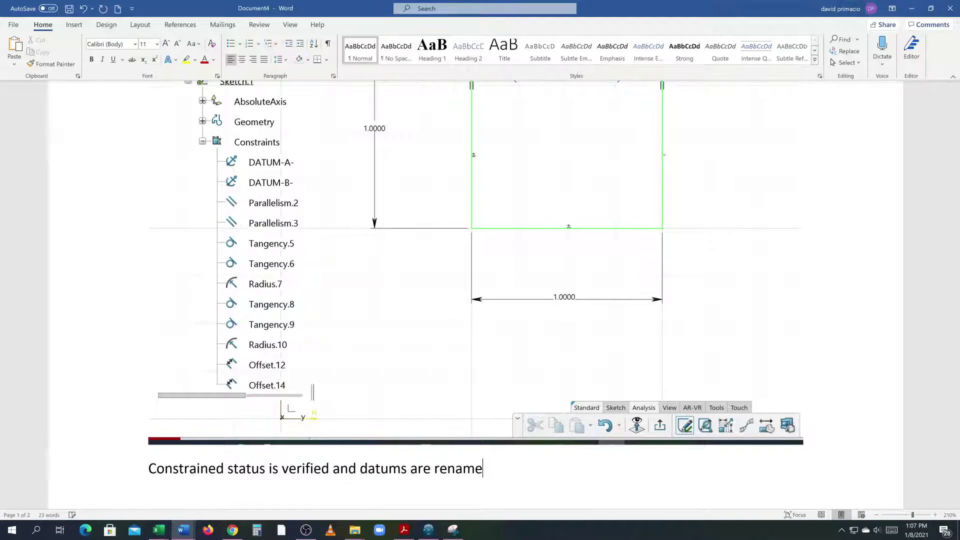
text(d properly in th)
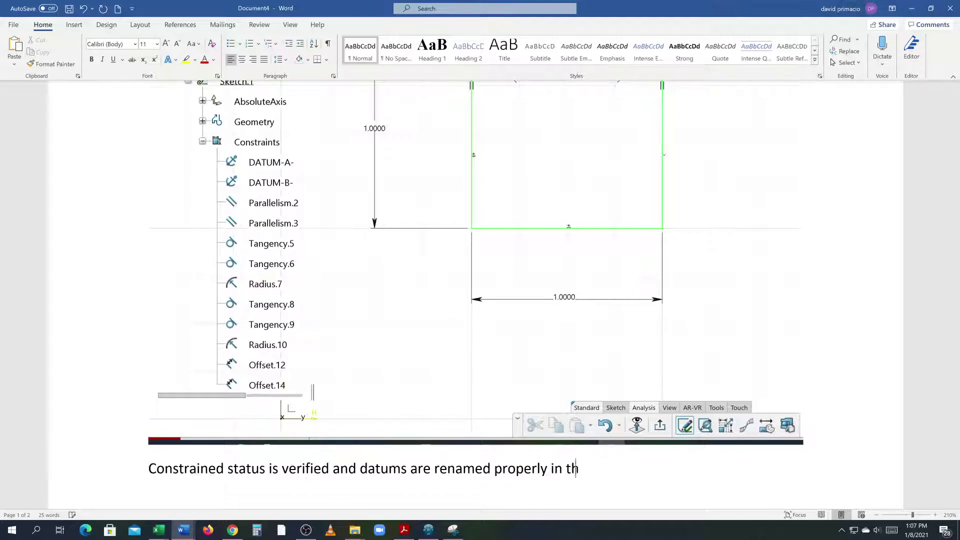
text(e specification tree.)
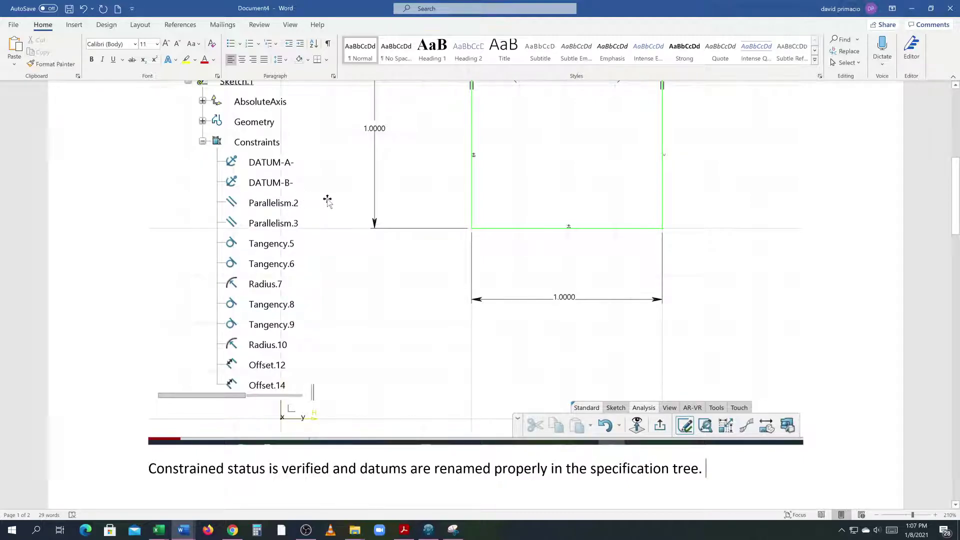
Add the assignment page's Page 2 text "snap shot of part with spec tree" on a new line below the Closed status caption.
scroll(328, 200, up, 6)
scroll(331, 204, down, 5)
scroll(330, 204, down, 15)
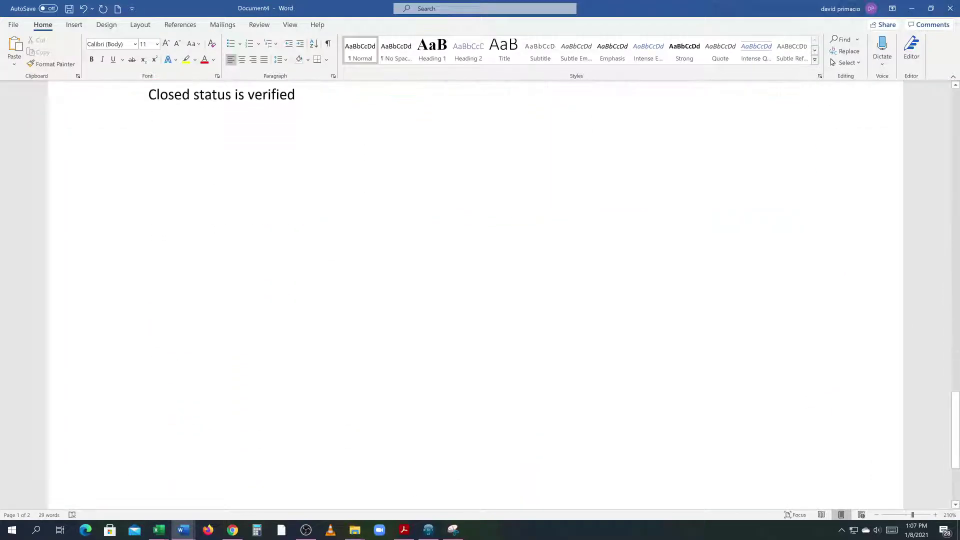
scroll(474, 294, up, 2)
key(Return)
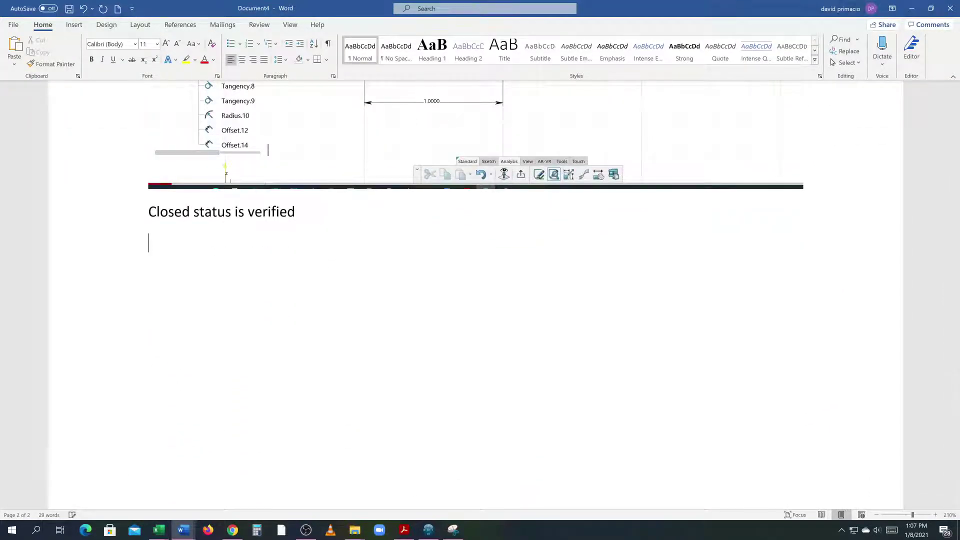
click(233, 529)
click(283, 357)
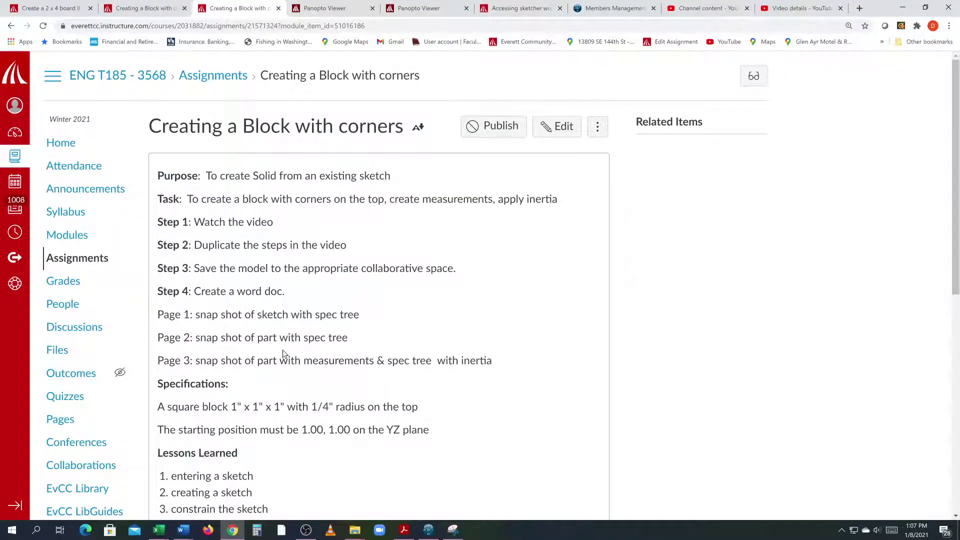
drag(349, 338, 200, 338)
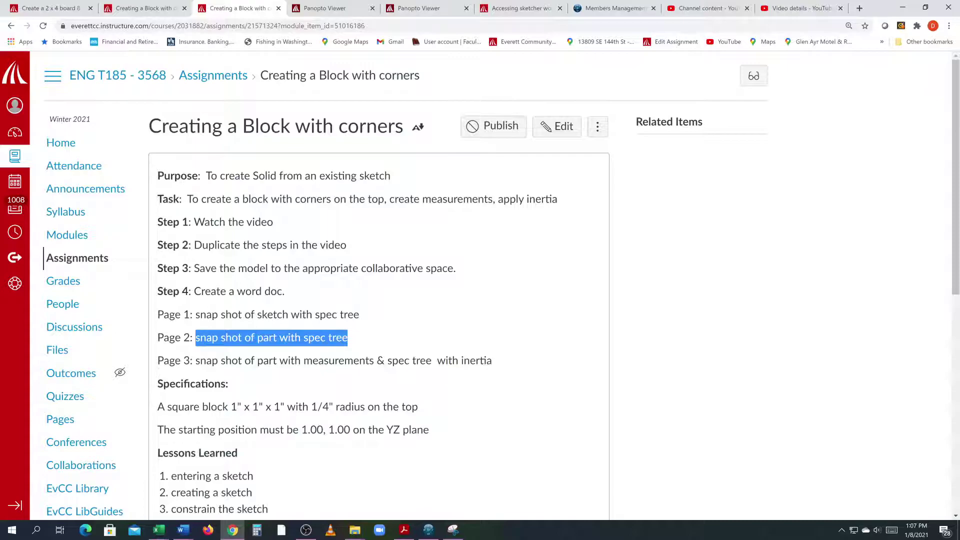
key(alt+Tab)
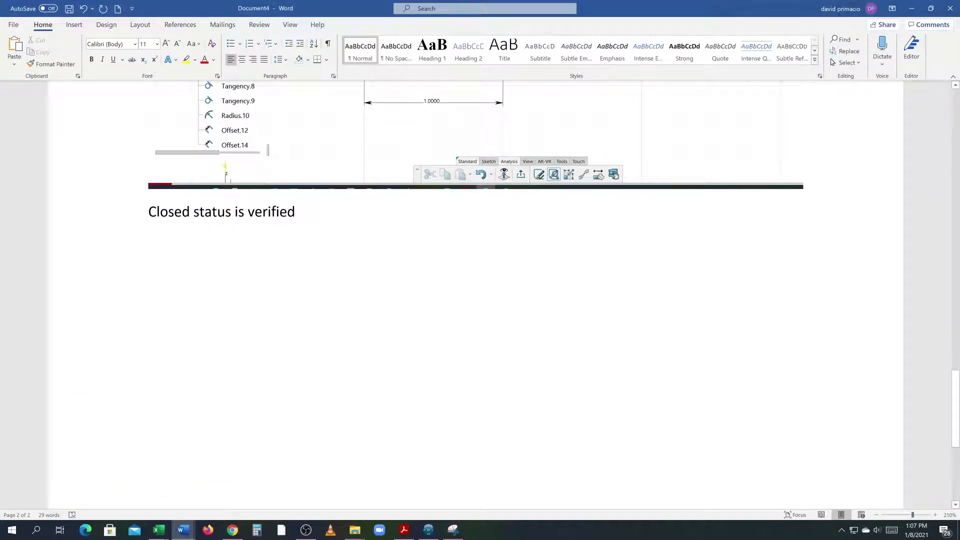
text(snap shot of part with spec tree)
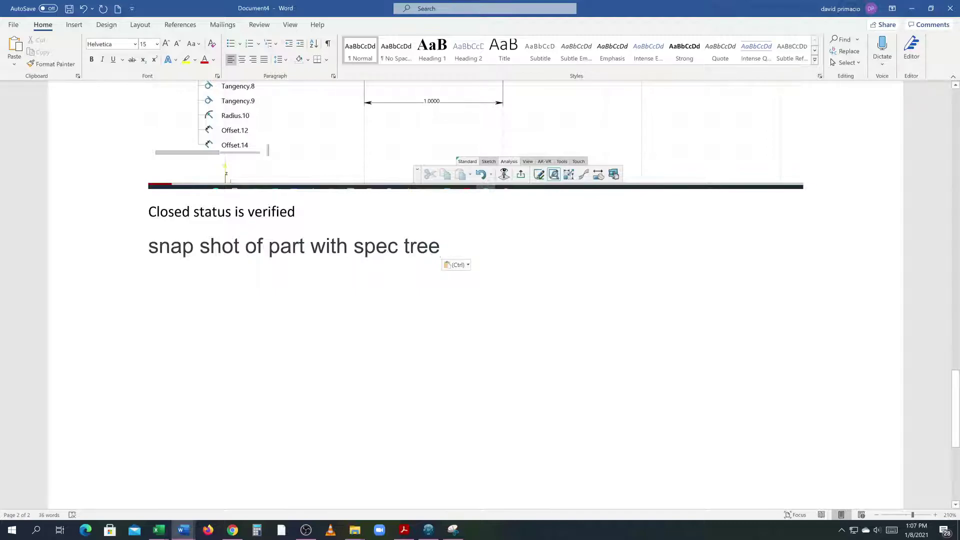
key(Return)
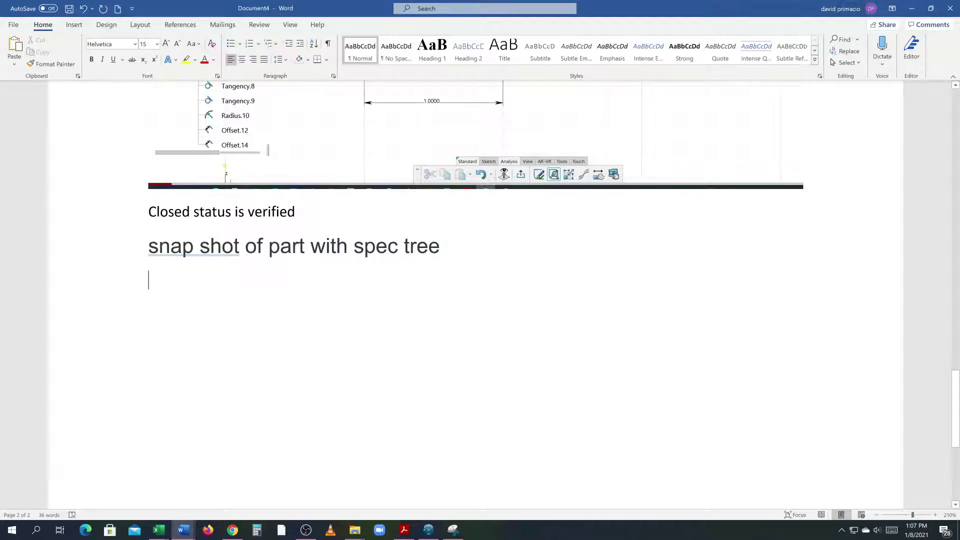
Switch to 3DEXPERIENCE, close the Sketch Analysis window and exit the sketch to return to Part Design.
click(428, 529)
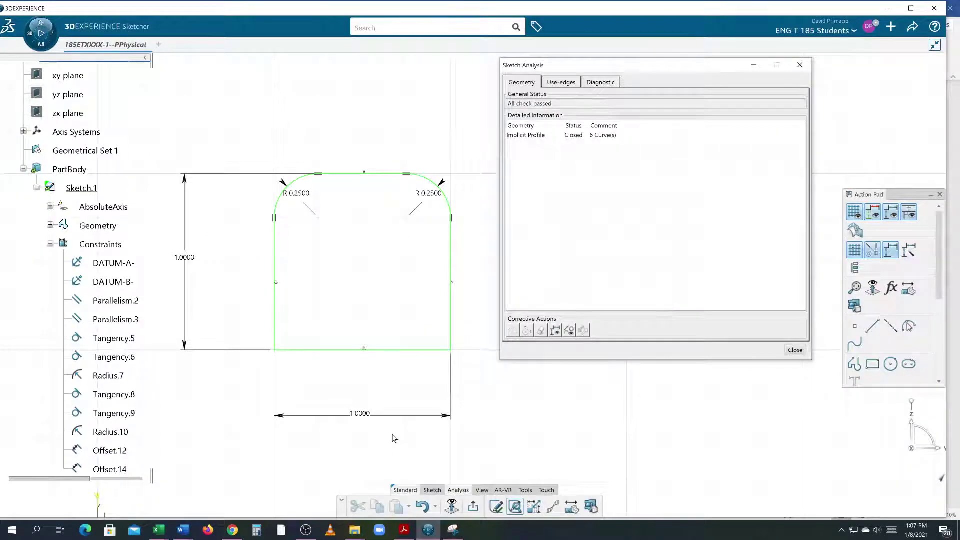
click(795, 349)
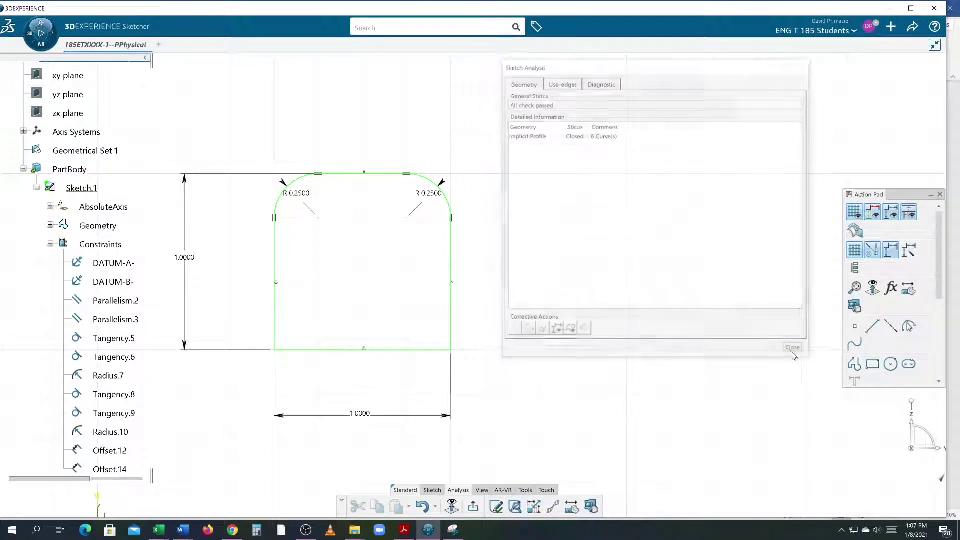
click(474, 507)
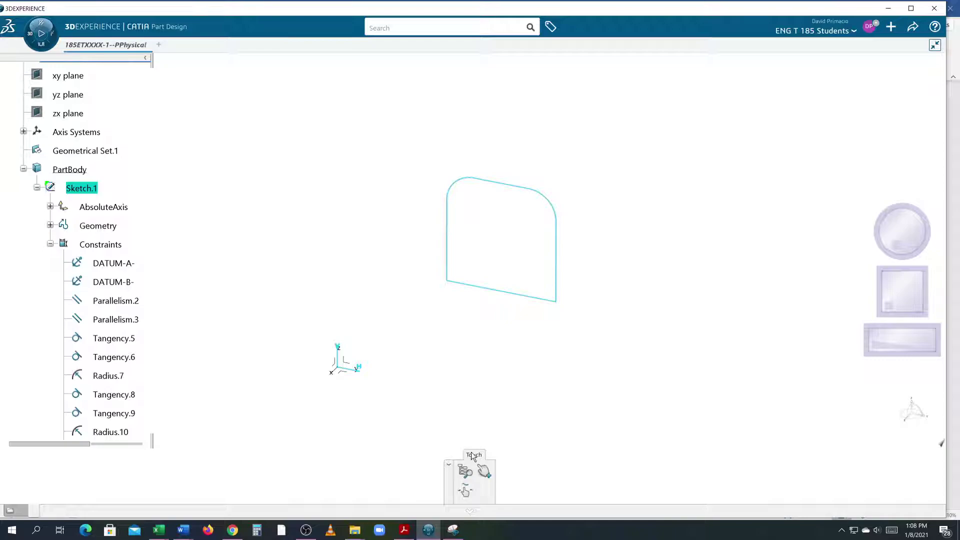
Deselect the sketch and display the Action Pad in Part Design.
click(470, 511)
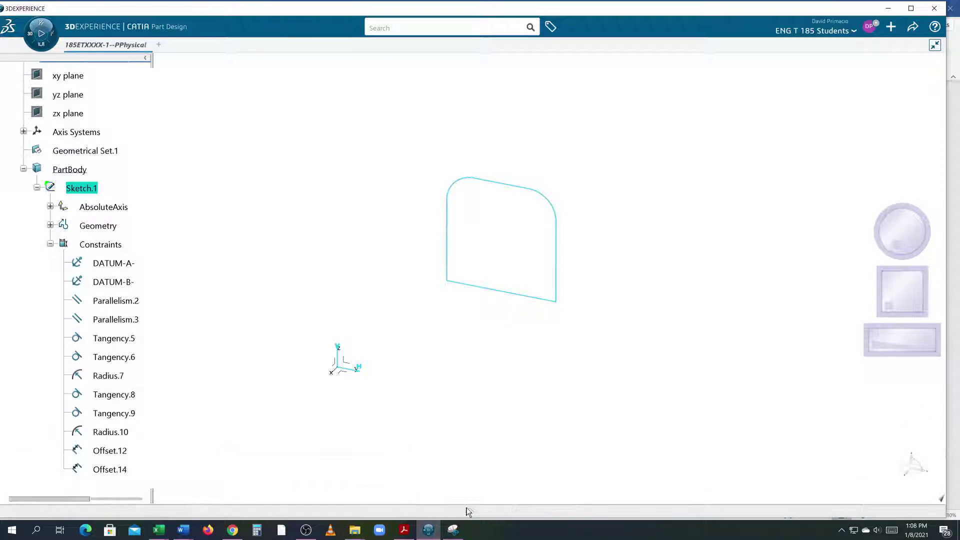
click(470, 510)
click(470, 511)
click(470, 511)
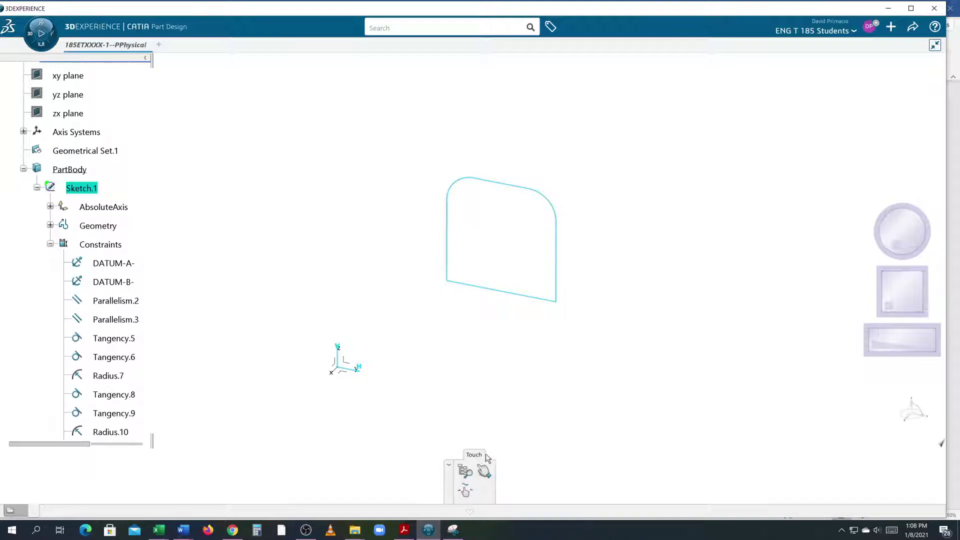
click(576, 364)
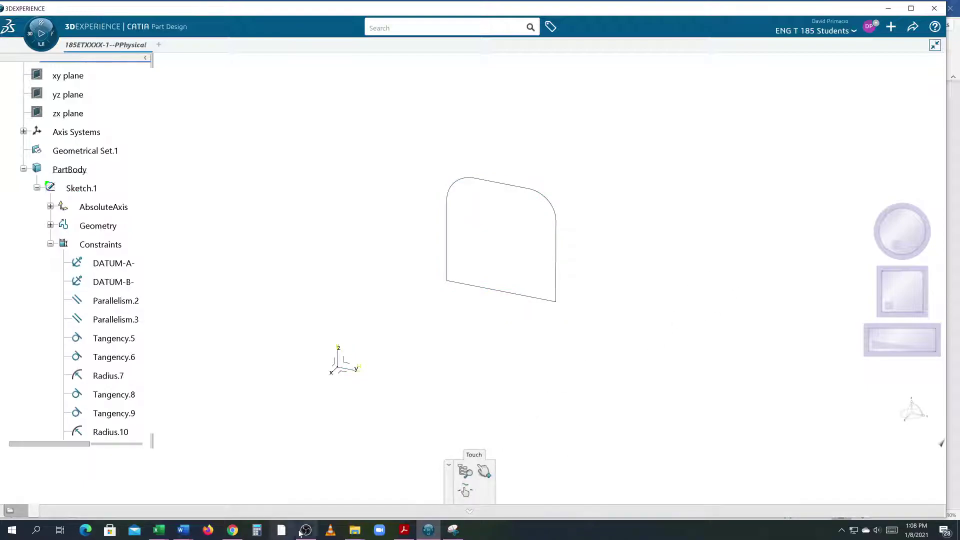
right_click(626, 390)
mouse_move(630, 435)
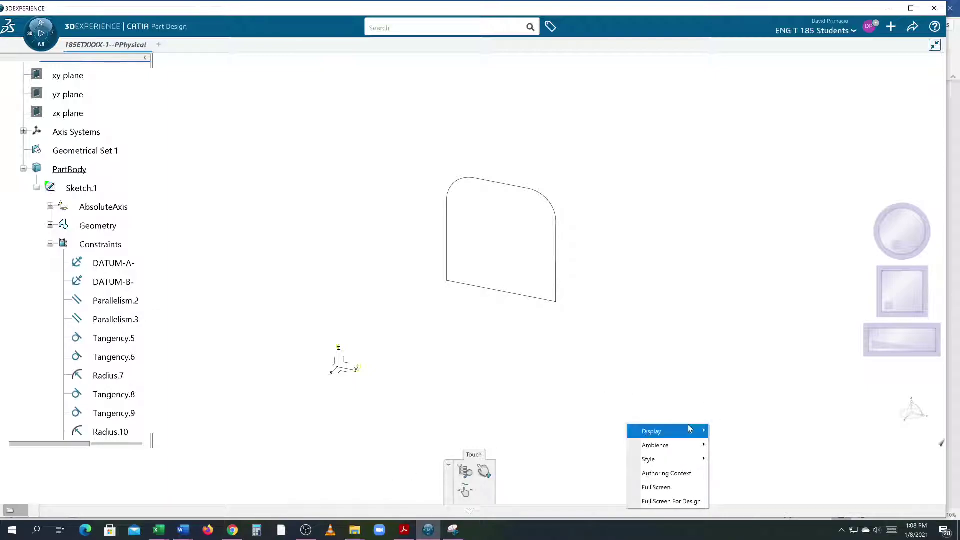
click(742, 417)
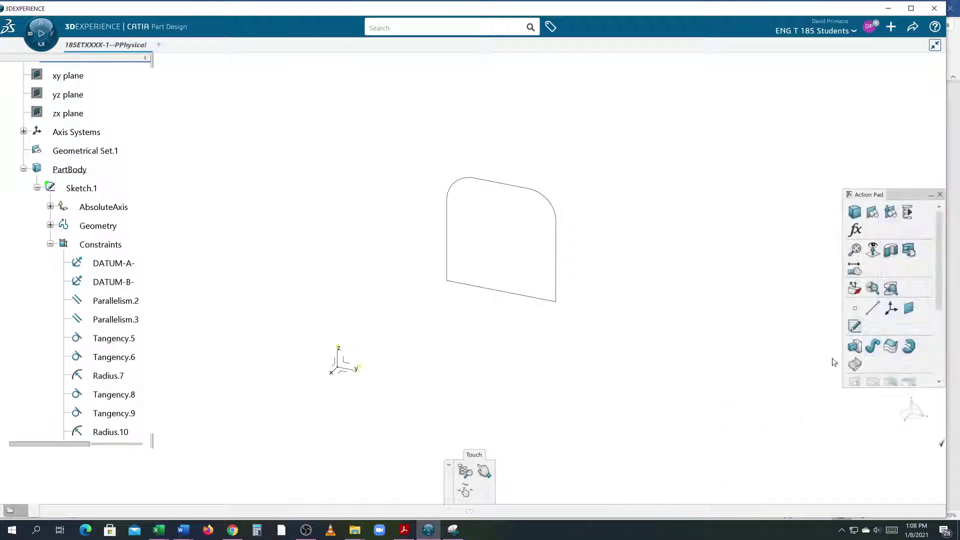
Pad Sketch.1 to a length of 1 in.
click(855, 346)
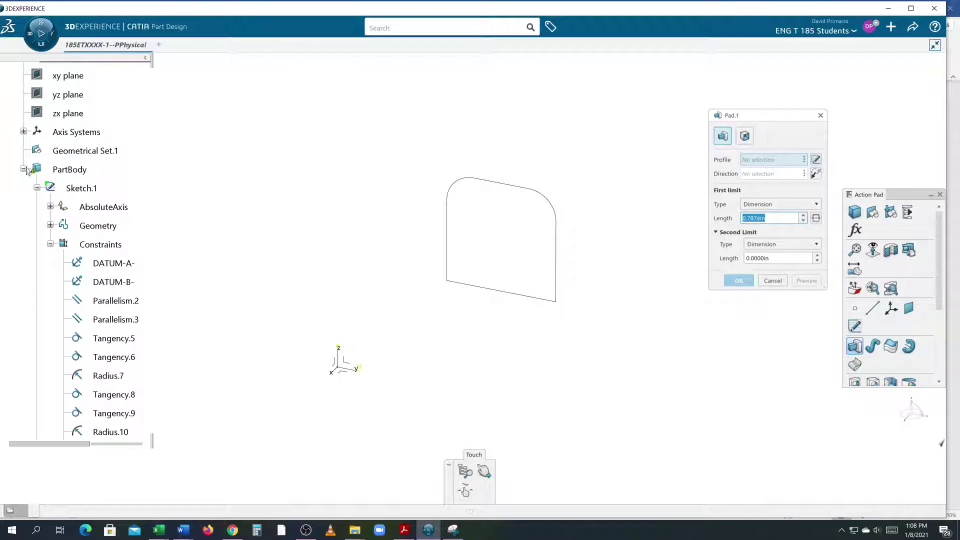
click(37, 188)
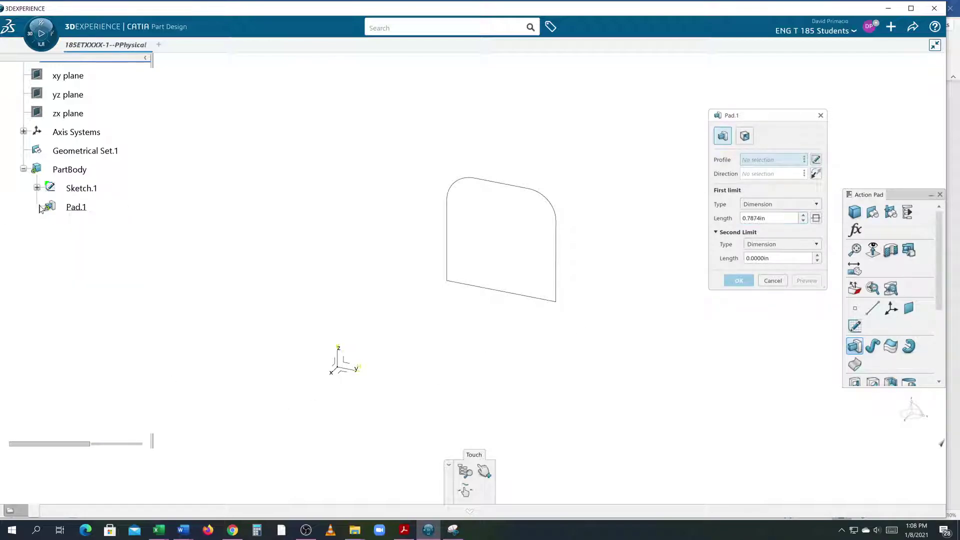
click(82, 189)
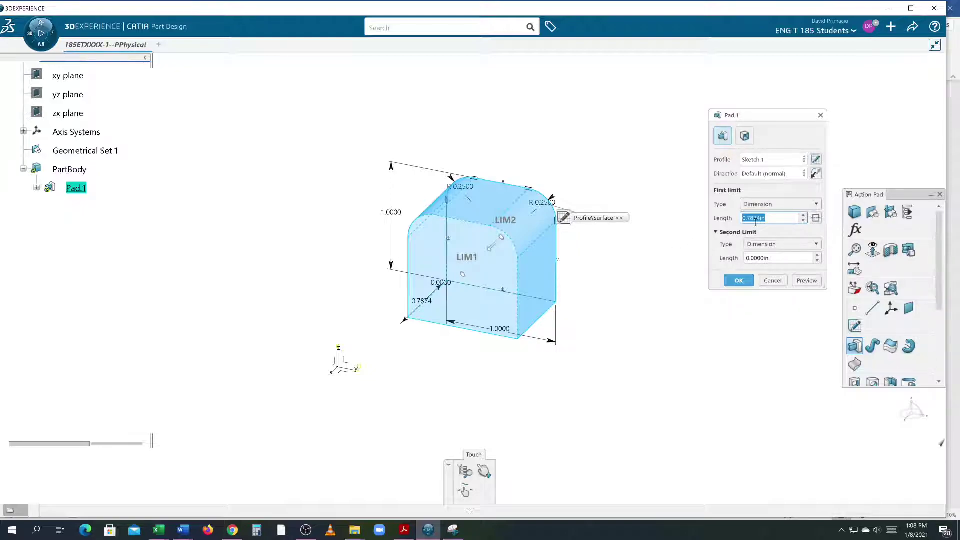
text(1)
key(Return)
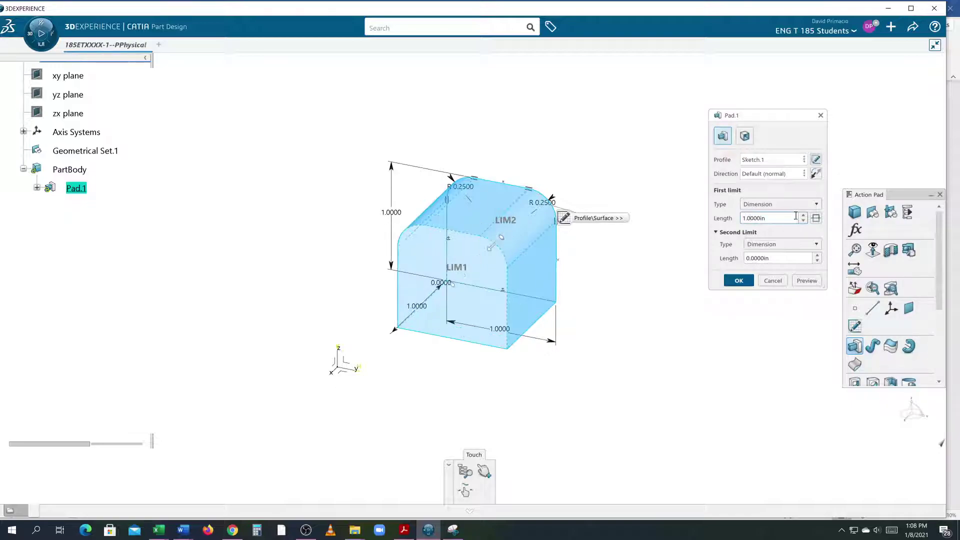
key(Return)
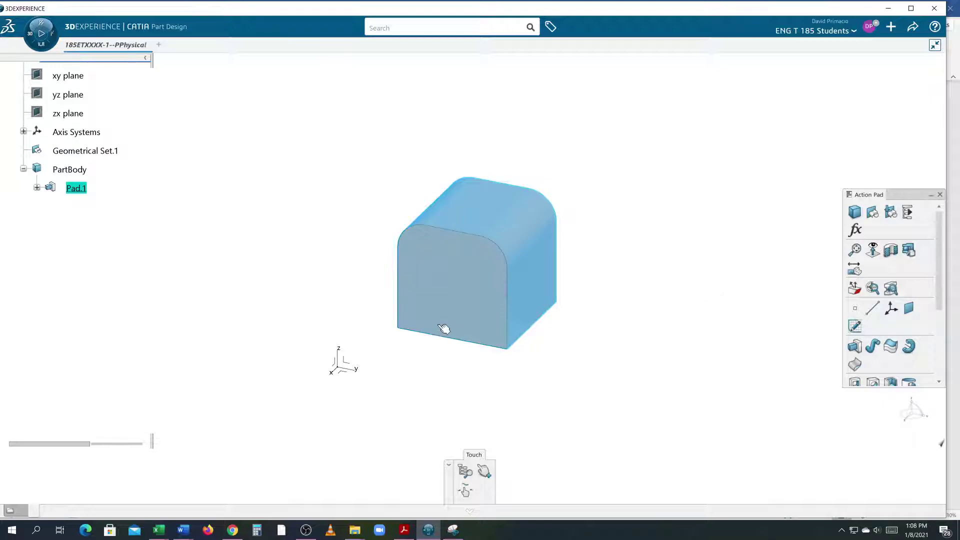
click(287, 286)
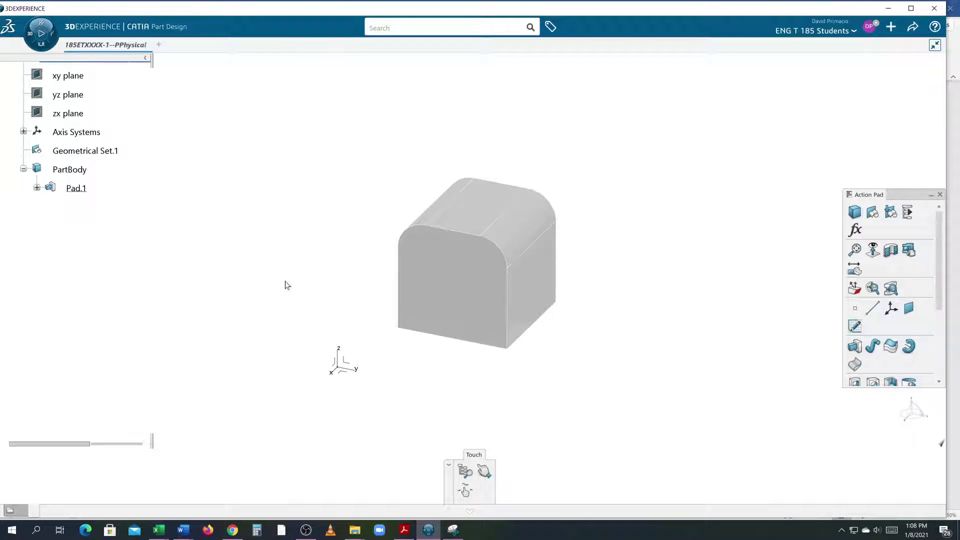
Try a 2 in height and a 2 in width for the block's profile while editing the pad.
double_click(460, 313)
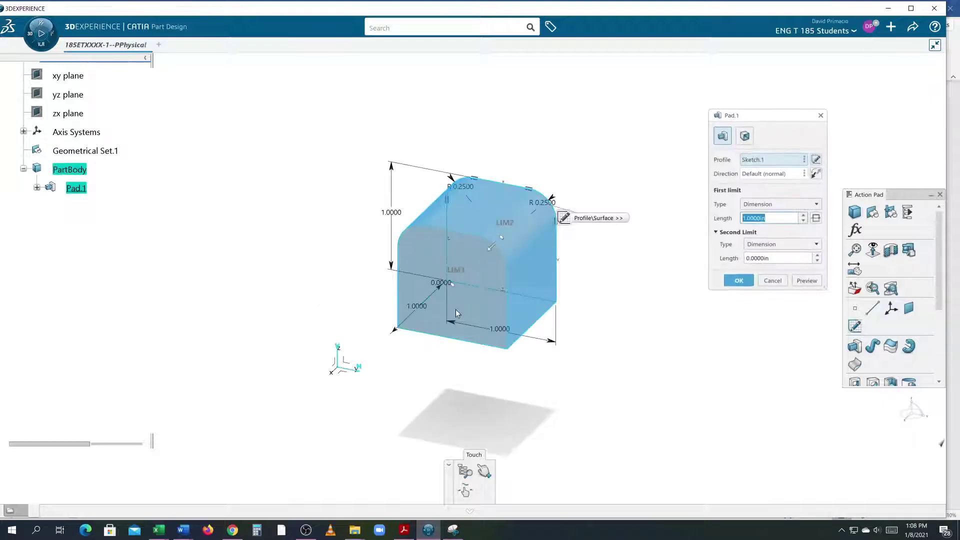
double_click(391, 218)
text(2)
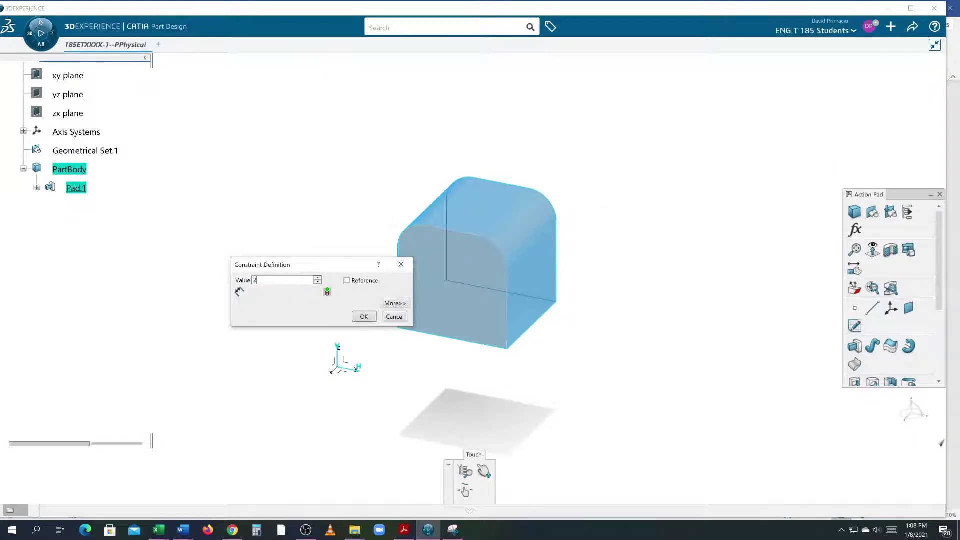
key(Return)
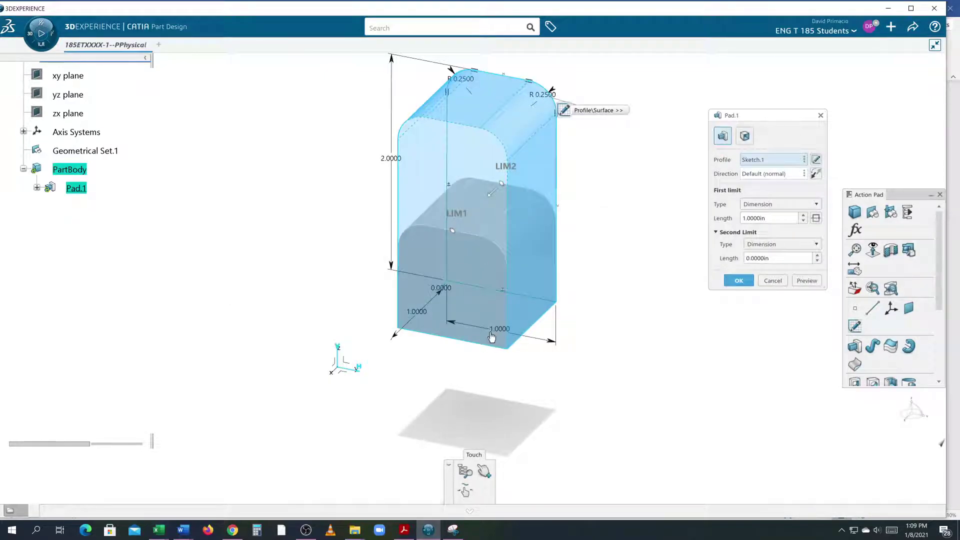
double_click(492, 335)
text(2)
key(Return)
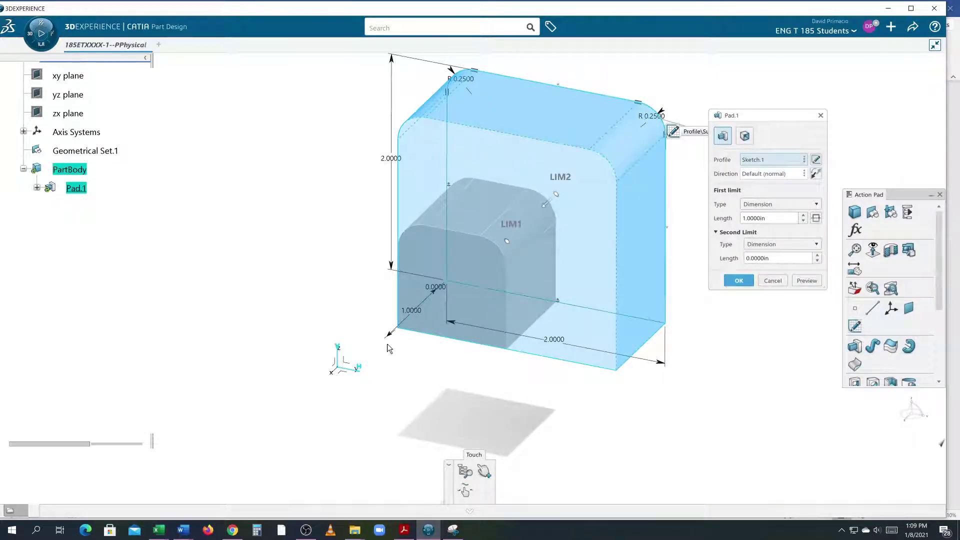
click(772, 280)
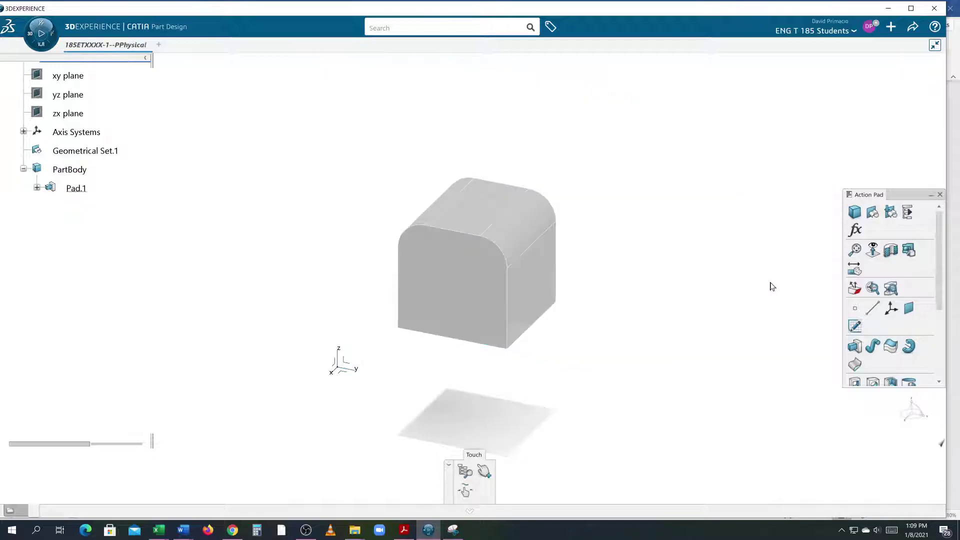
Reverse the extrusion direction of the 1 in pad, previewing the result before applying it.
double_click(455, 319)
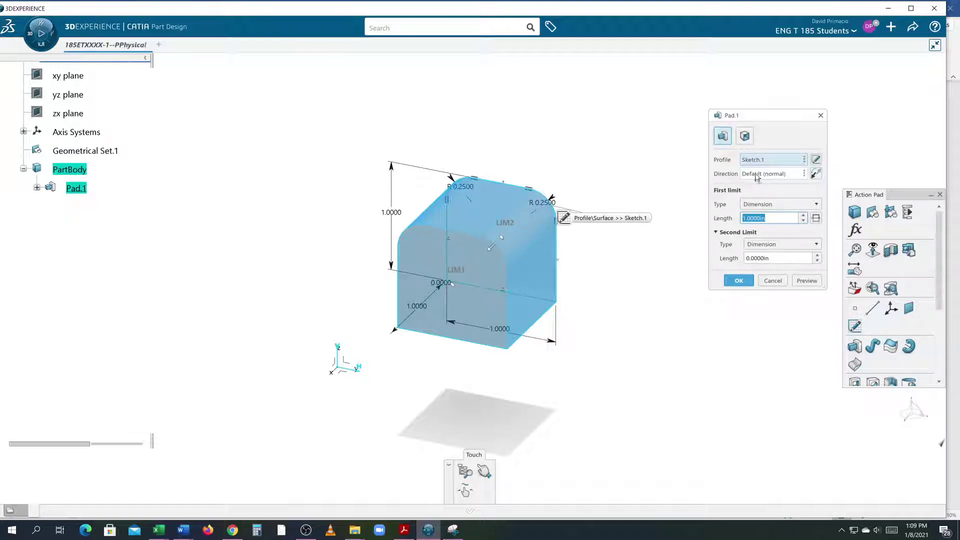
click(816, 175)
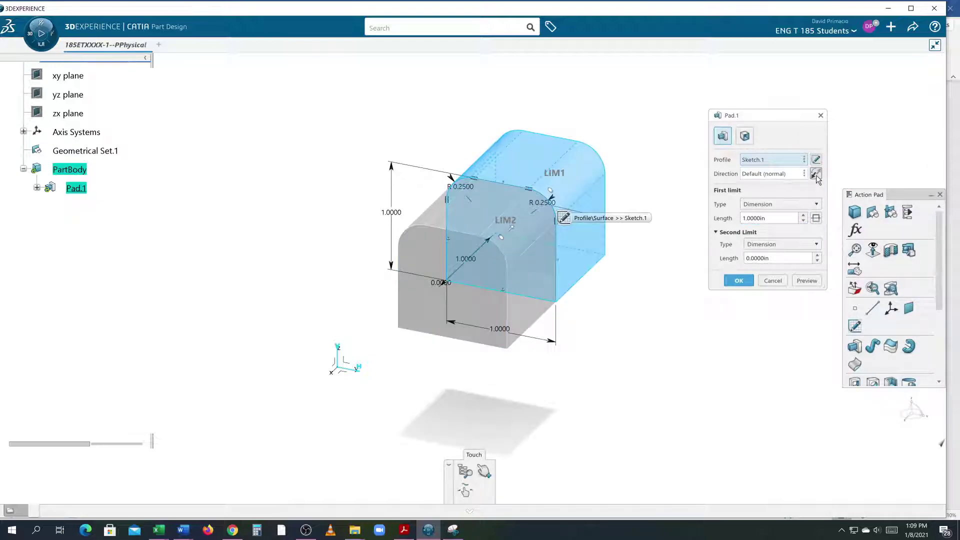
click(804, 281)
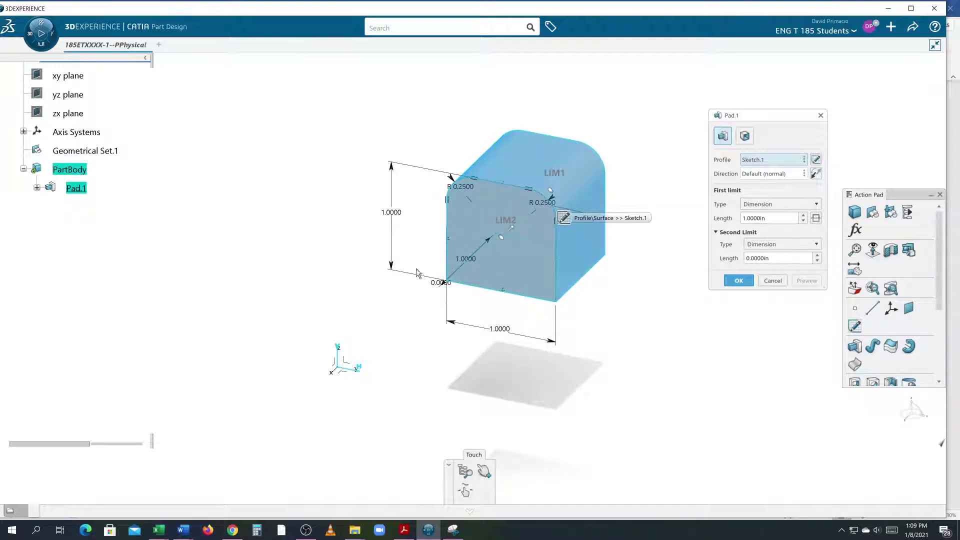
mouse_move(599, 350)
middle_down()
mouse_move(517, 400)
mouse_move(521, 379)
mouse_move(608, 317)
mouse_move(595, 336)
middle_up()
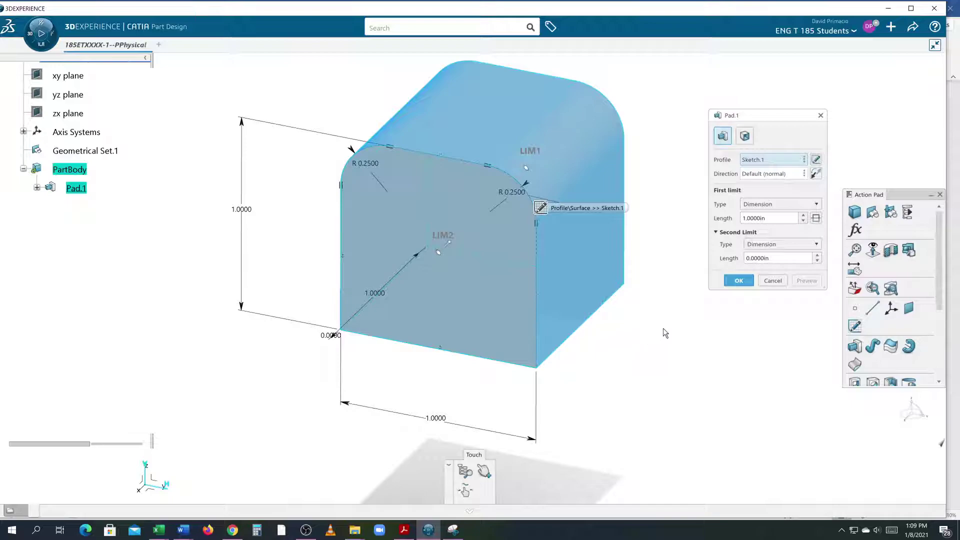
middle_drag(597, 340, 581, 364)
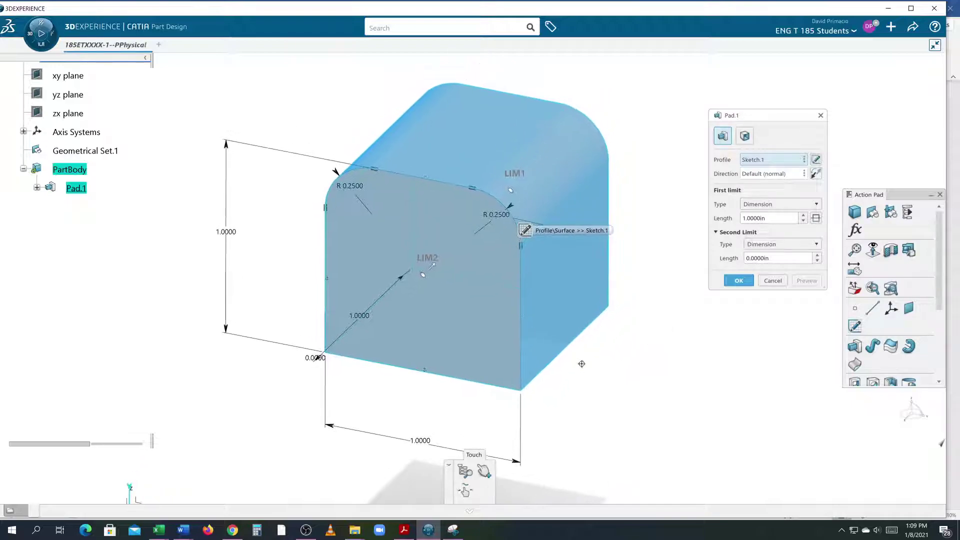
click(737, 281)
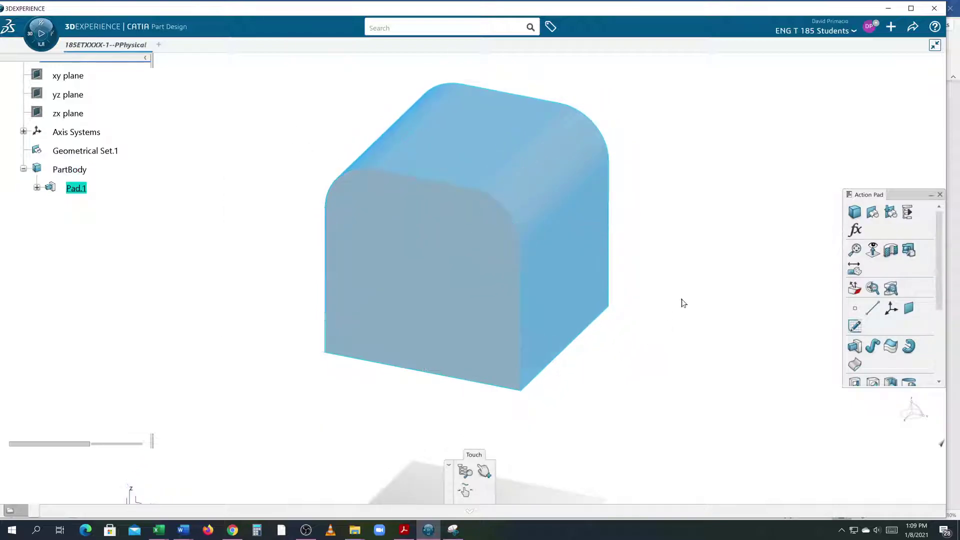
Expand Pad.1 in the specification tree to show its sketch, with the whole block in view.
middle_drag(664, 313, 546, 356)
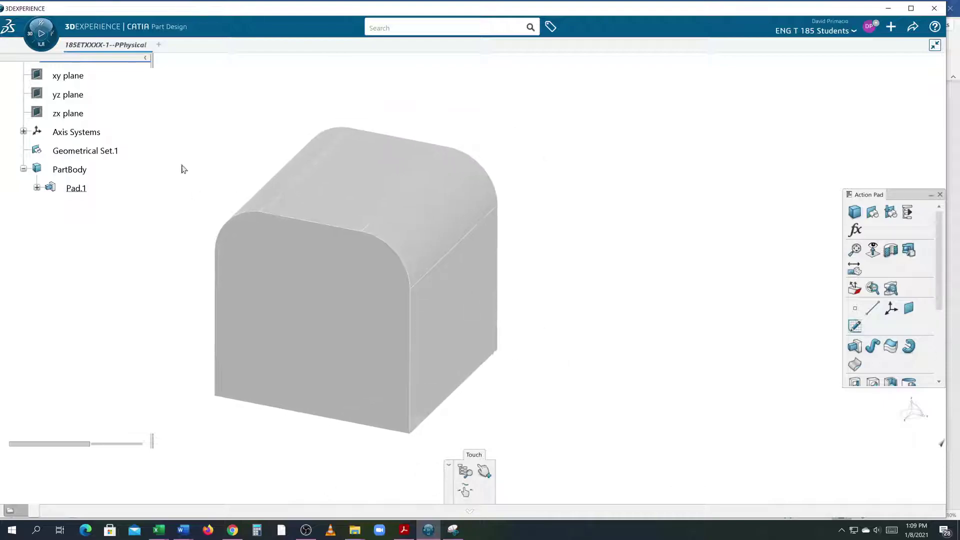
click(37, 188)
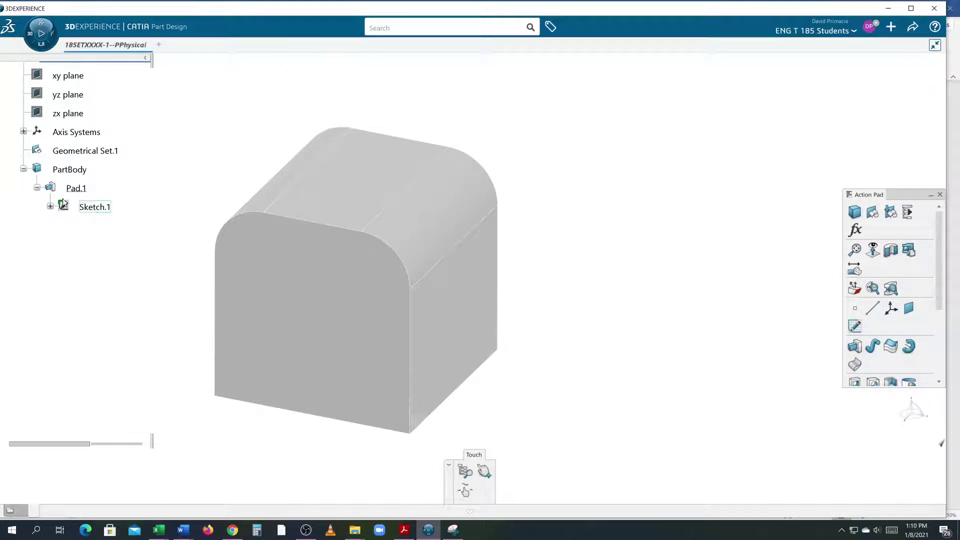
middle_drag(539, 377, 553, 339)
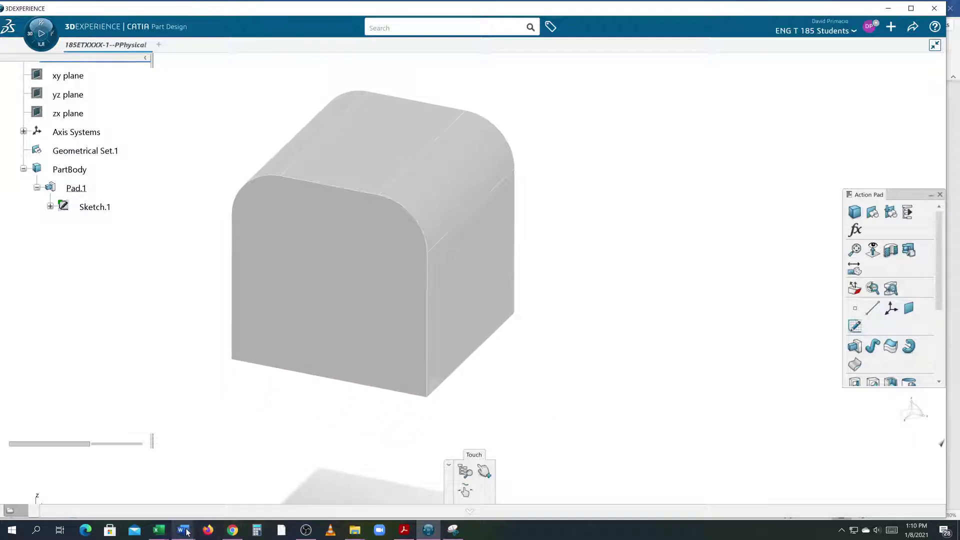
Switch to Word and add a screen clipping of the CATIA block with its specification tree below the "snap shot of part with spec tree" line.
mouse_move(183, 531)
click(383, 486)
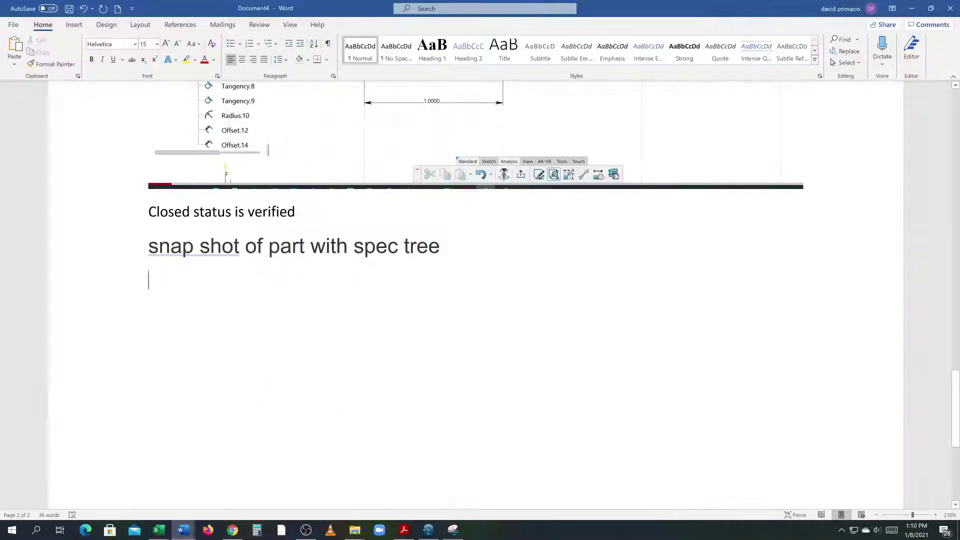
click(74, 25)
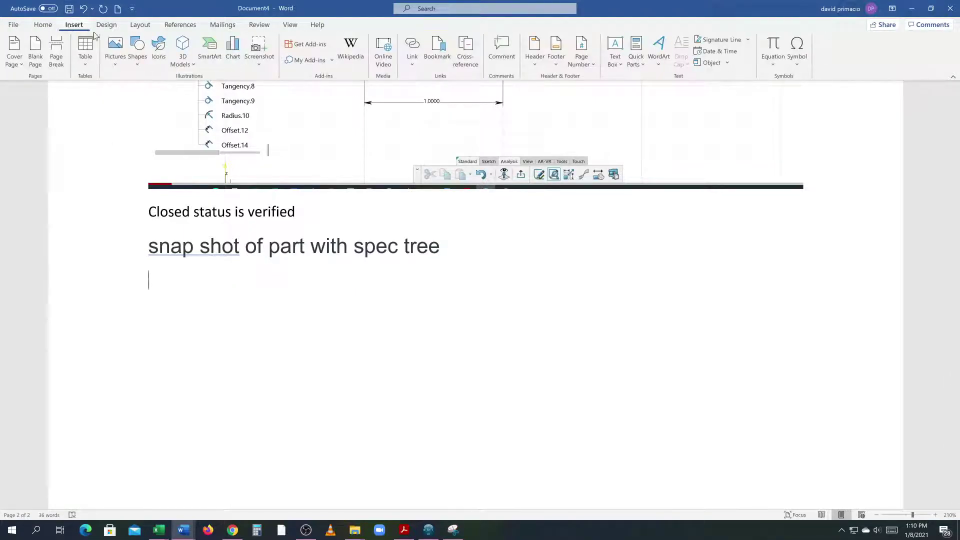
click(258, 54)
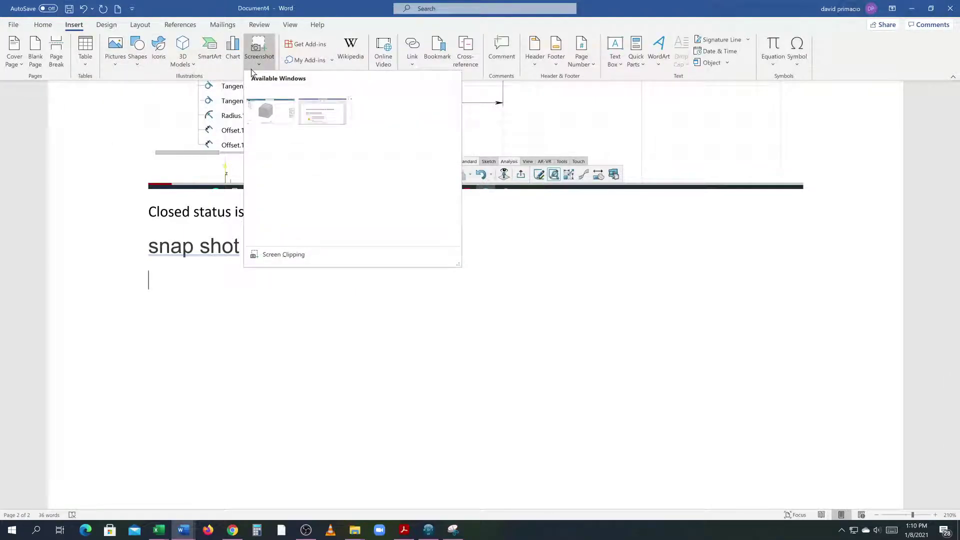
click(261, 256)
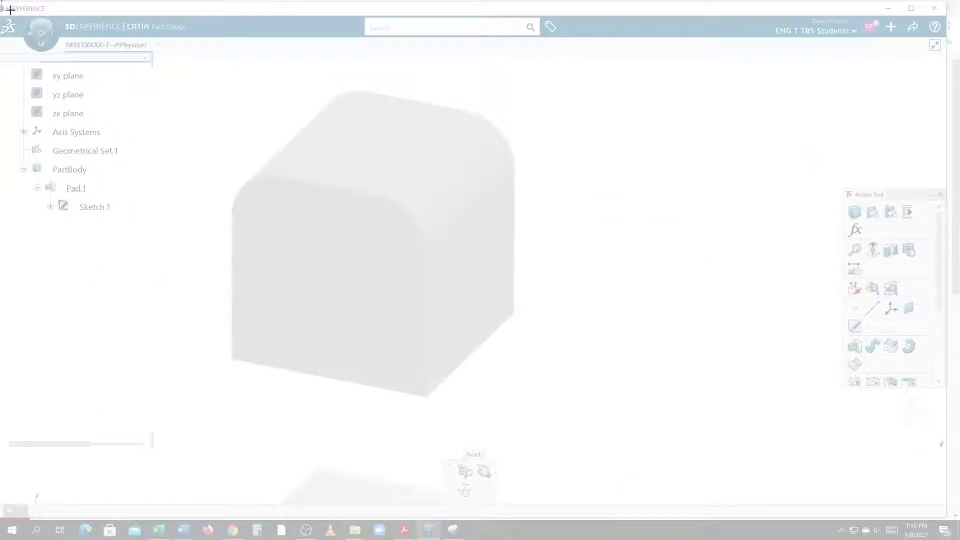
drag(2, 2, 535, 448)
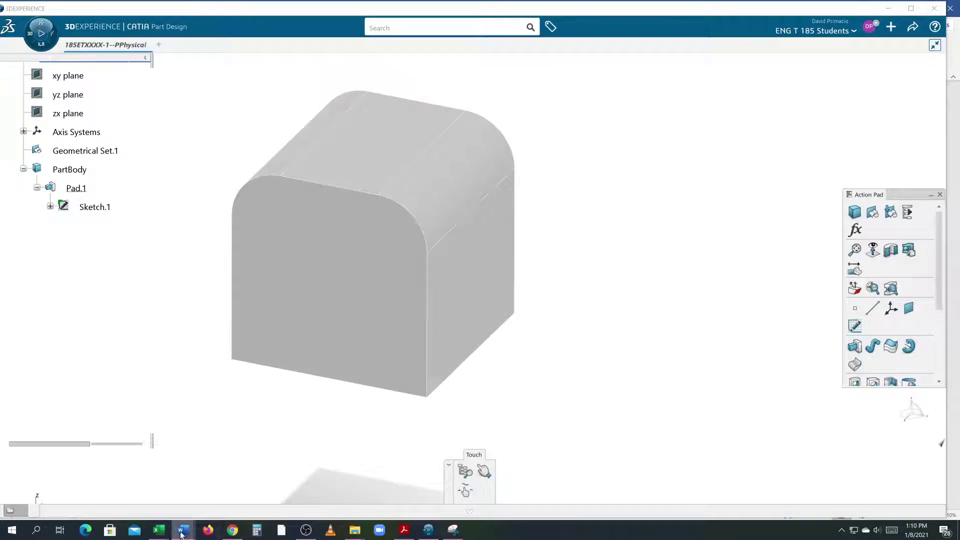
mouse_move(183, 530)
click(375, 487)
key(ctrl+v)
scroll(390, 334, down, 6)
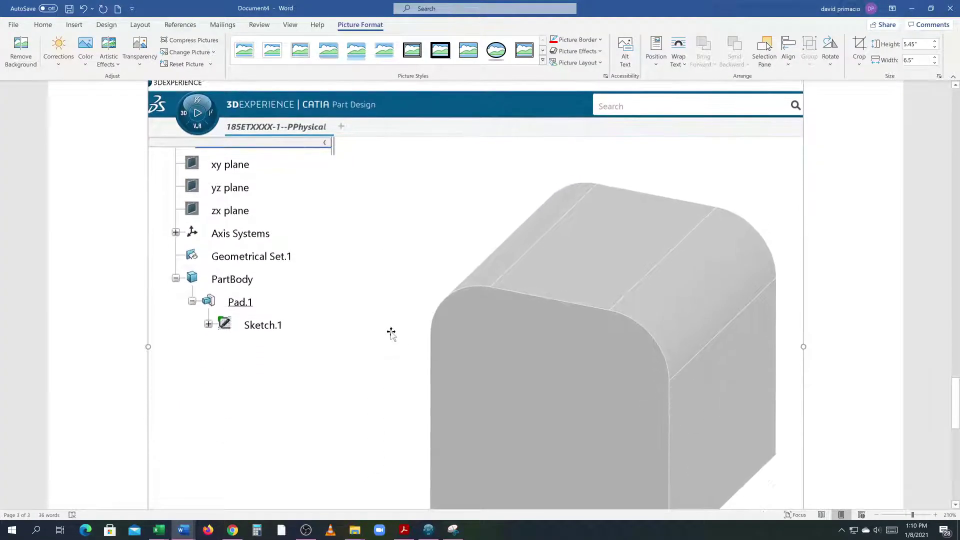
click(428, 430)
scroll(429, 430, up, 6)
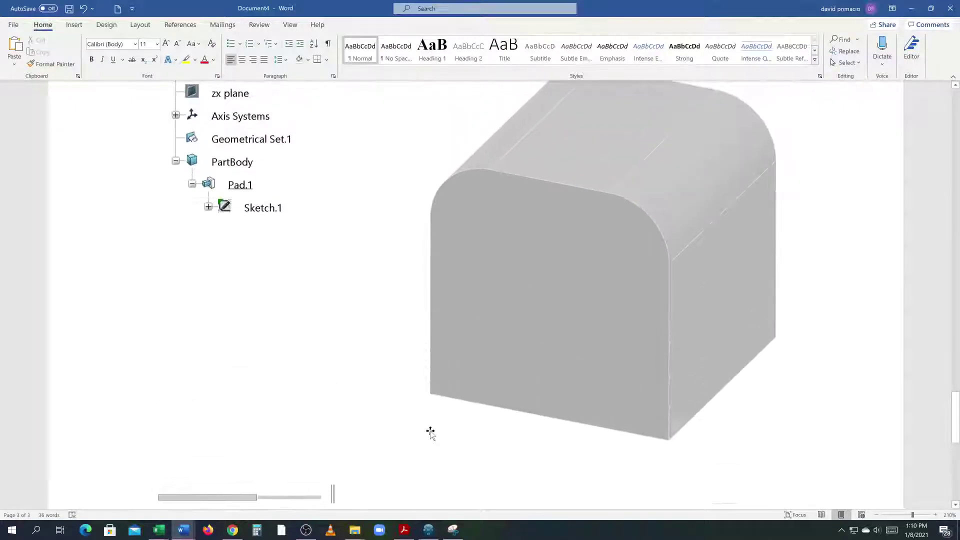
scroll(430, 431, down, 4)
scroll(479, 300, down, 2)
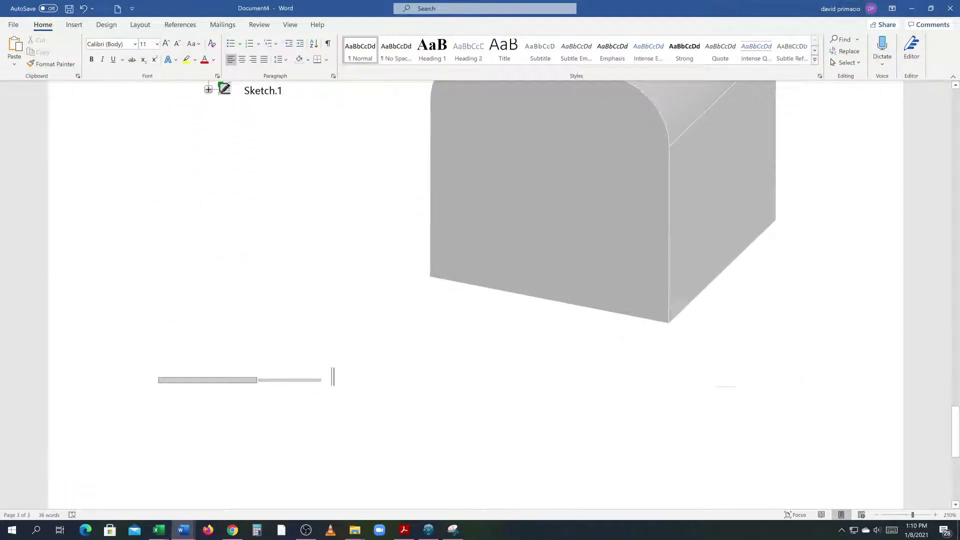
scroll(675, 405, down, 1)
scroll(672, 405, up, 7)
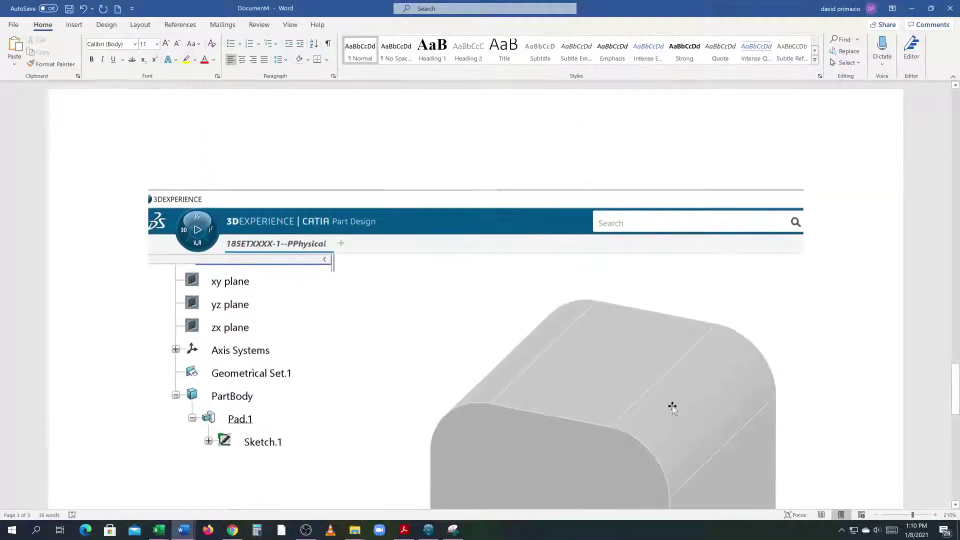
scroll(672, 406, down, 5)
Copy the Page 3 text "snap shot of part with measurements & spec tree with inertia" from the Chrome assignment and paste it below the part picture in Word.
key(alt+Tab)
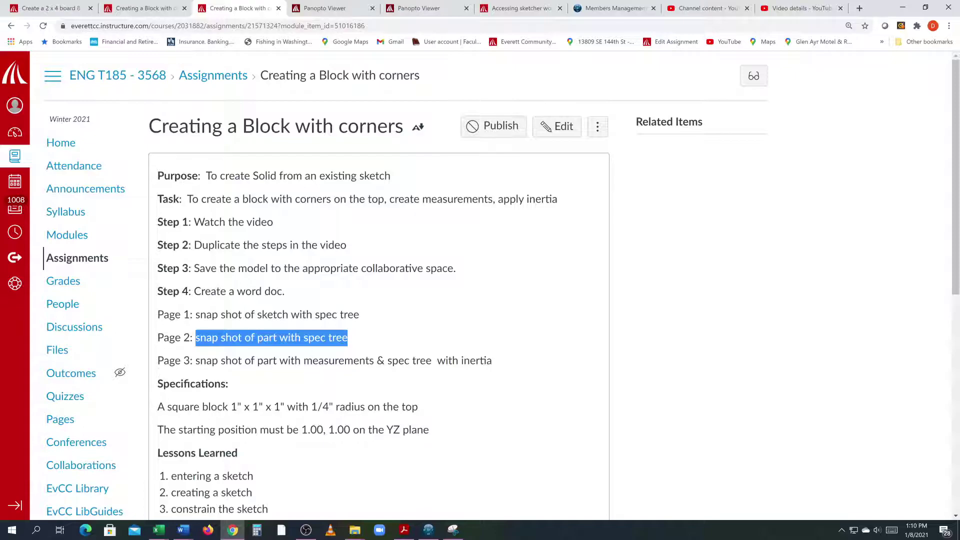
click(283, 372)
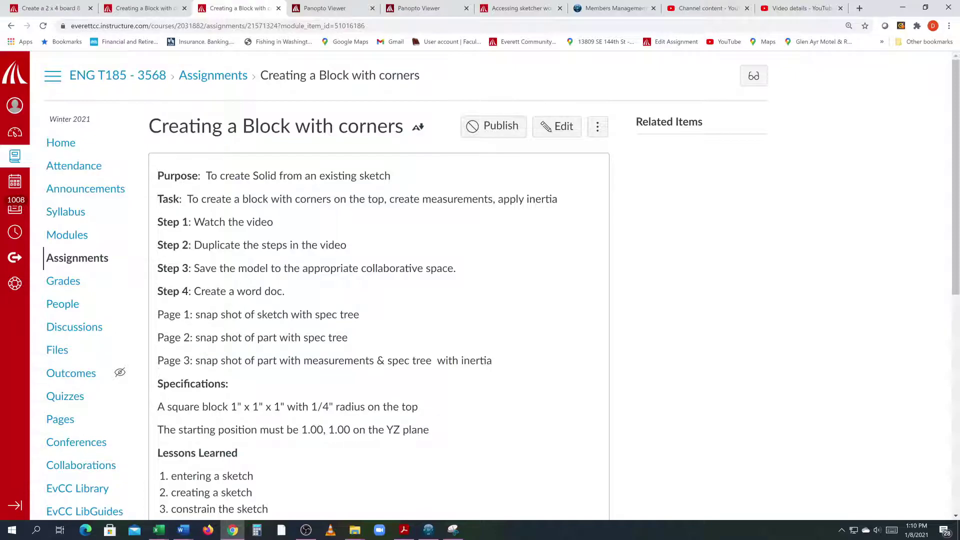
drag(495, 361, 195, 361)
key(ctrl+c)
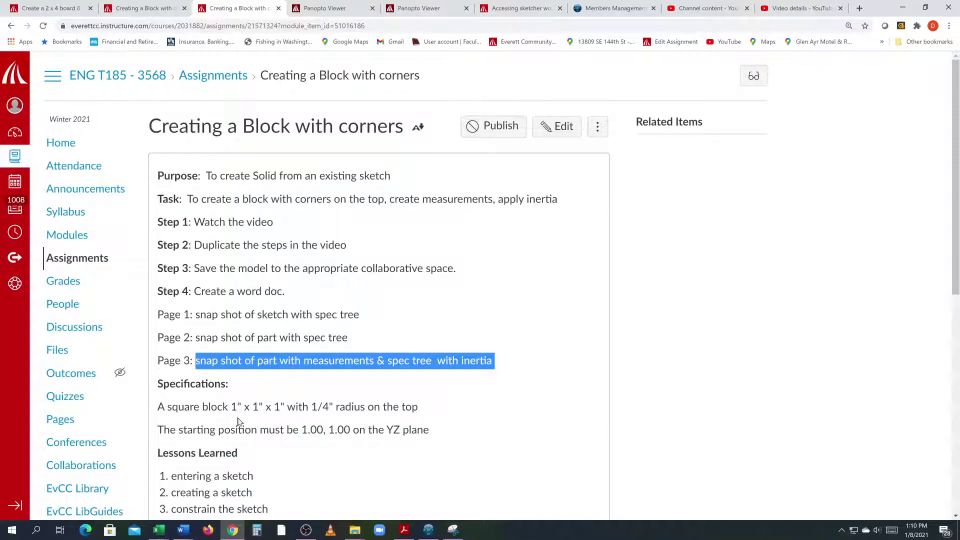
key(alt+Tab)
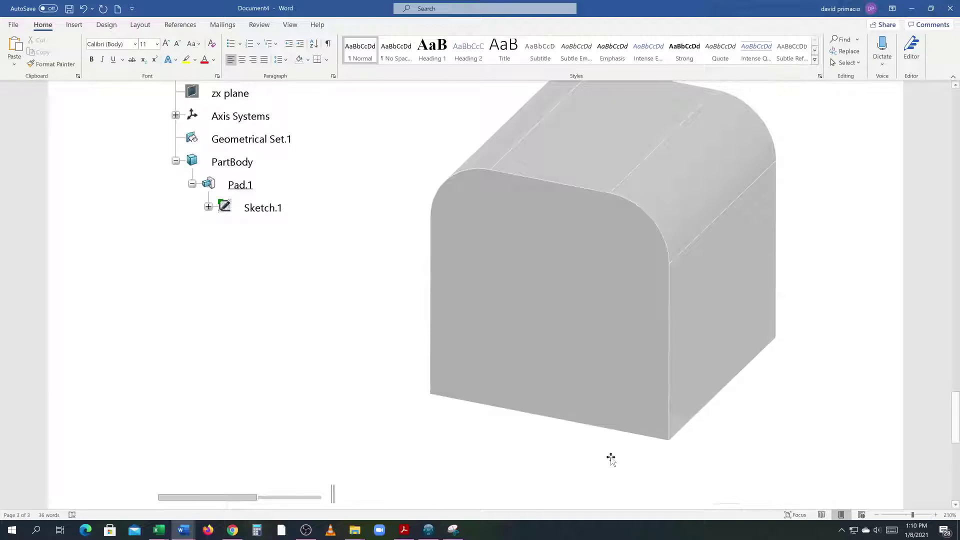
click(726, 415)
scroll(726, 414, down, 3)
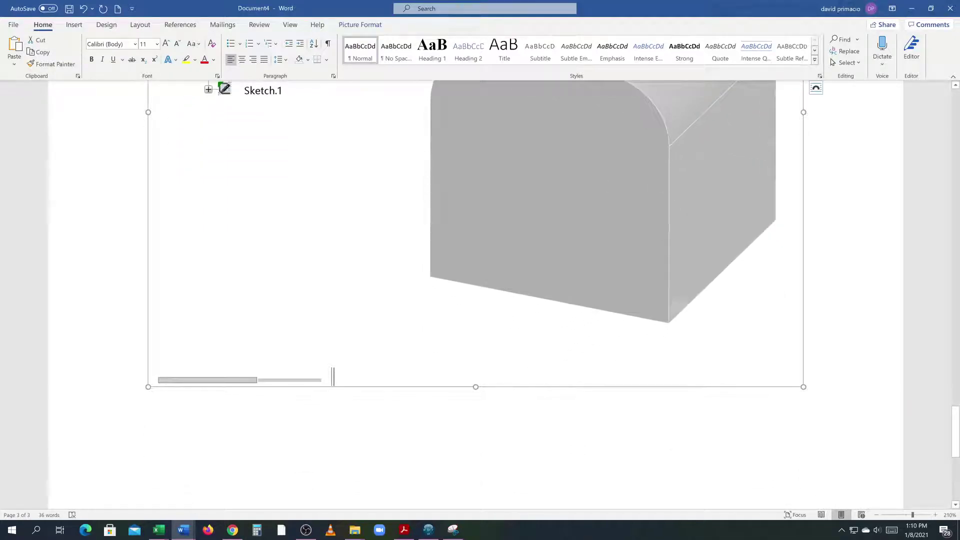
click(727, 411)
key(ctrl+v)
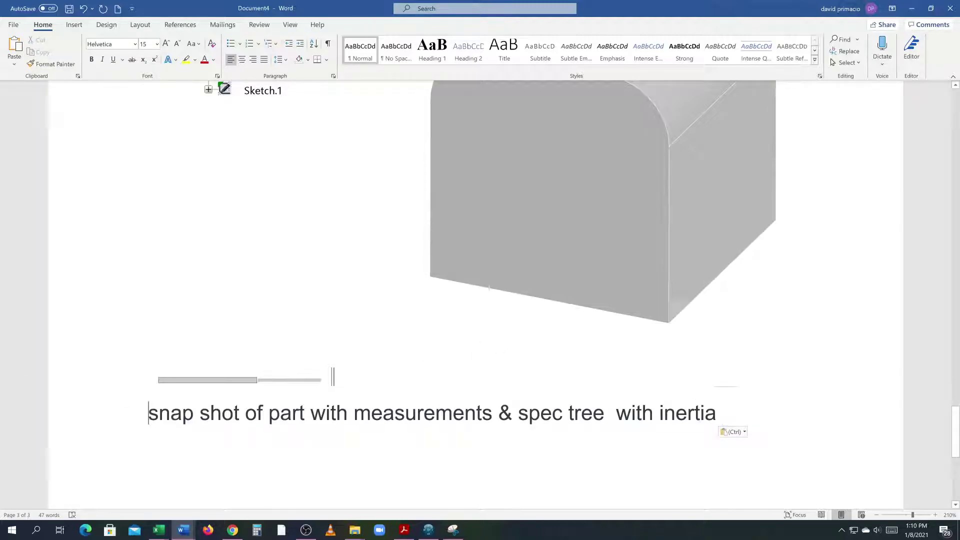
Insert a page break before the measurements and inertia line, and place the cursor below that line.
click(74, 25)
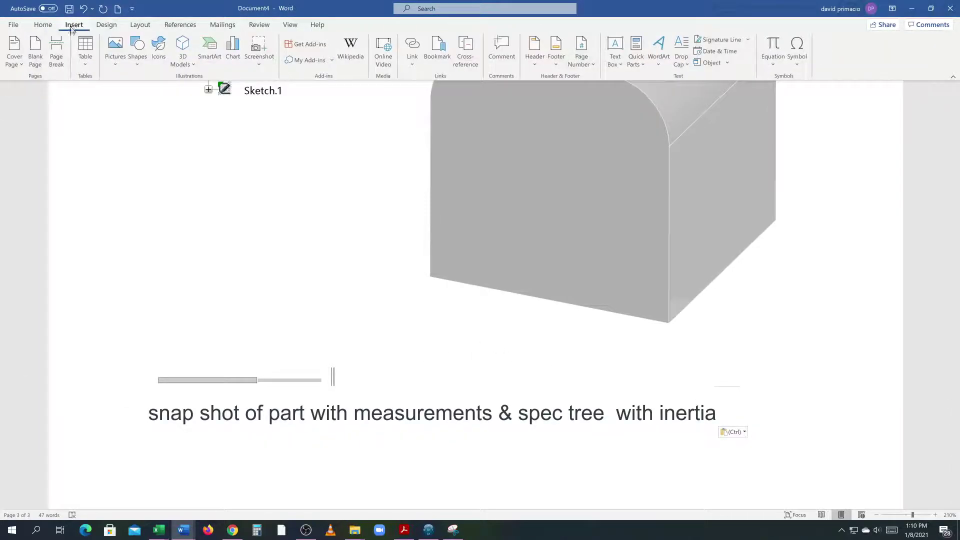
click(56, 50)
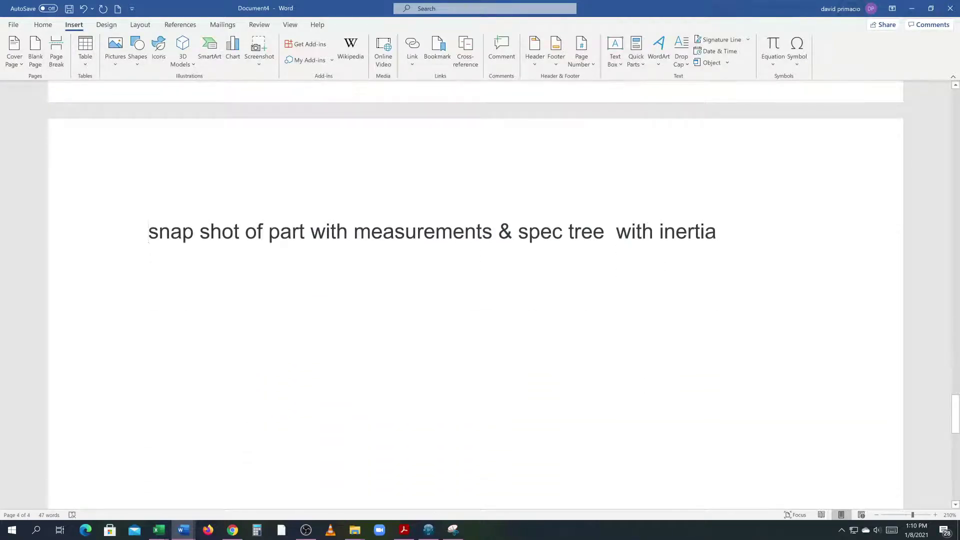
click(584, 268)
Switch to the CATIA part and frame the whole block in a centred, enlarged view.
key(alt+Tab)
key(alt+Tab)
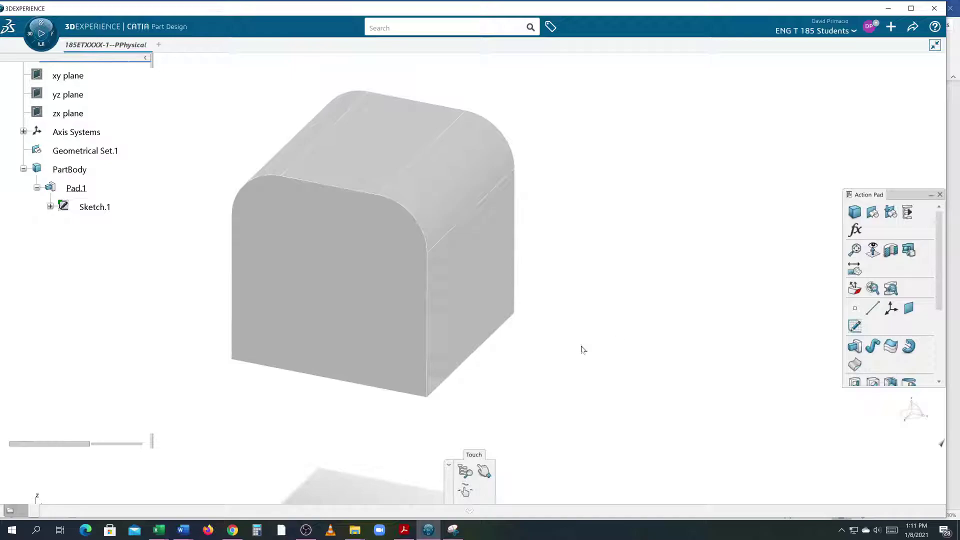
middle_drag(606, 345, 651, 317)
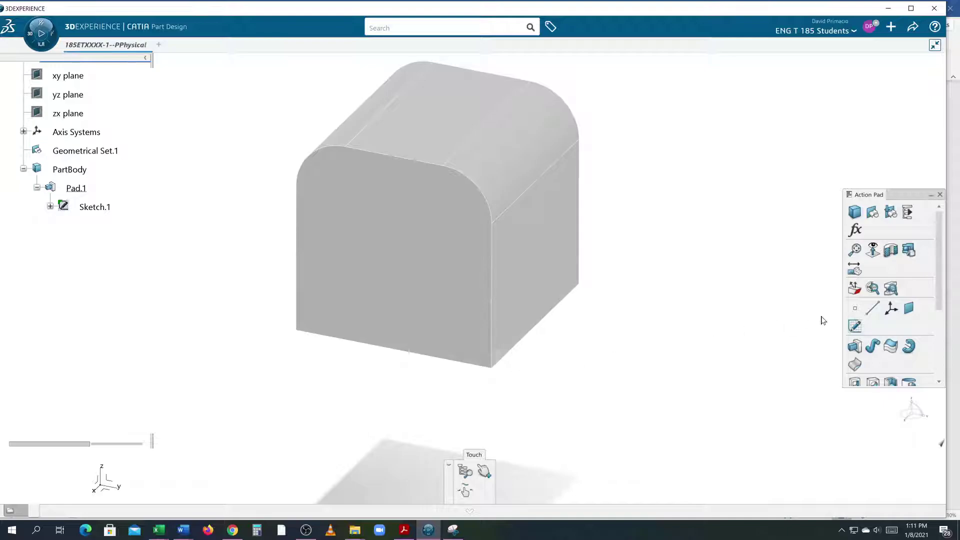
mouse_move(938, 298)
mouse_down()
mouse_move(959, 372)
mouse_move(951, 293)
mouse_up()
mouse_move(662, 373)
middle_down()
mouse_move(678, 396)
mouse_move(659, 388)
middle_up()
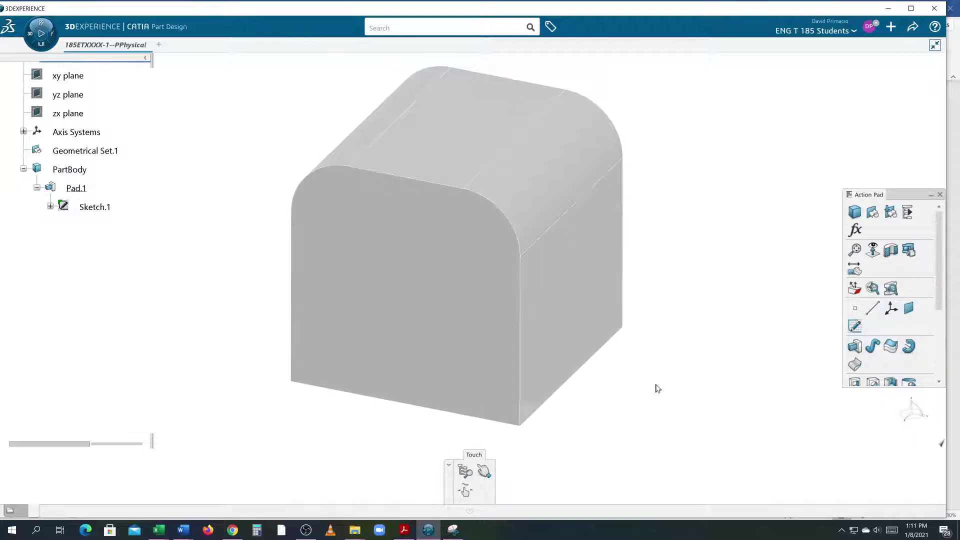